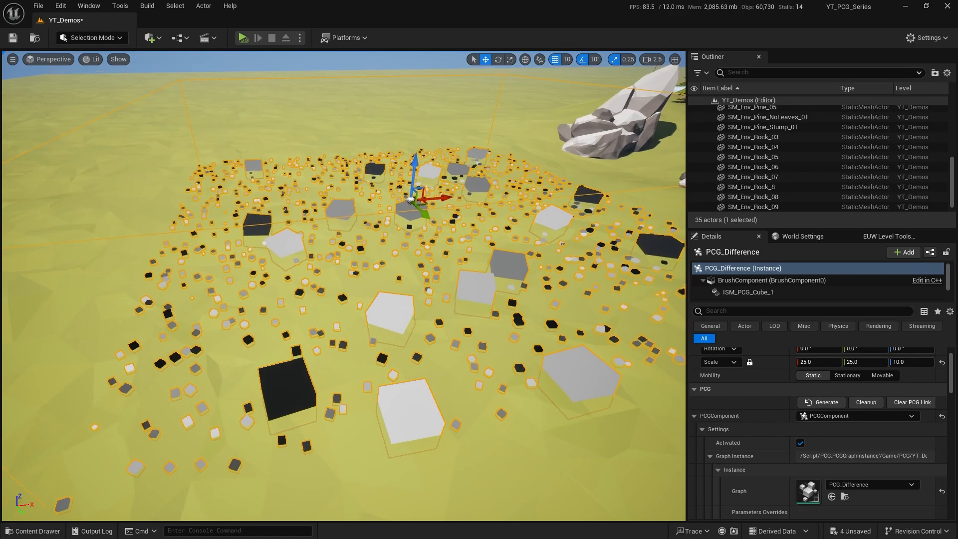
# Inspect the large and small debug point cubes scattered inside the PCG_Difference volume from several angles
pyautogui.press('a')
pyautogui.press('s')
pyautogui.press('w')
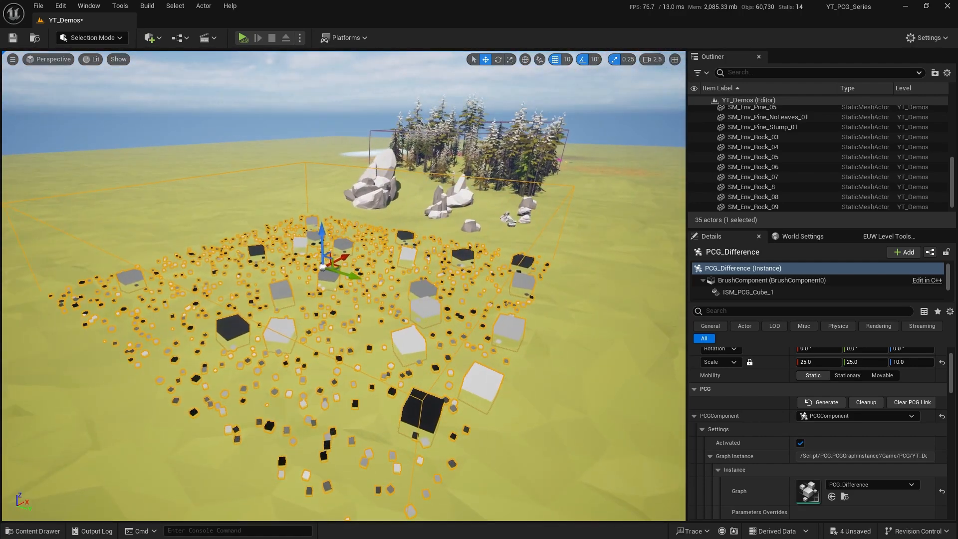
pyautogui.press('d')
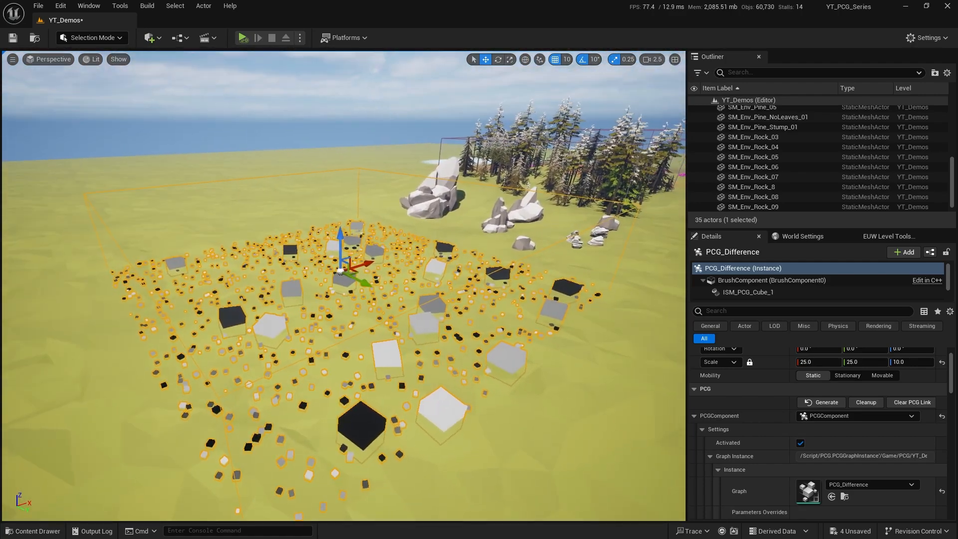
pyautogui.press('w')
pyautogui.moveTo(279, 306); pyautogui.dragTo(265, 334, button='right')
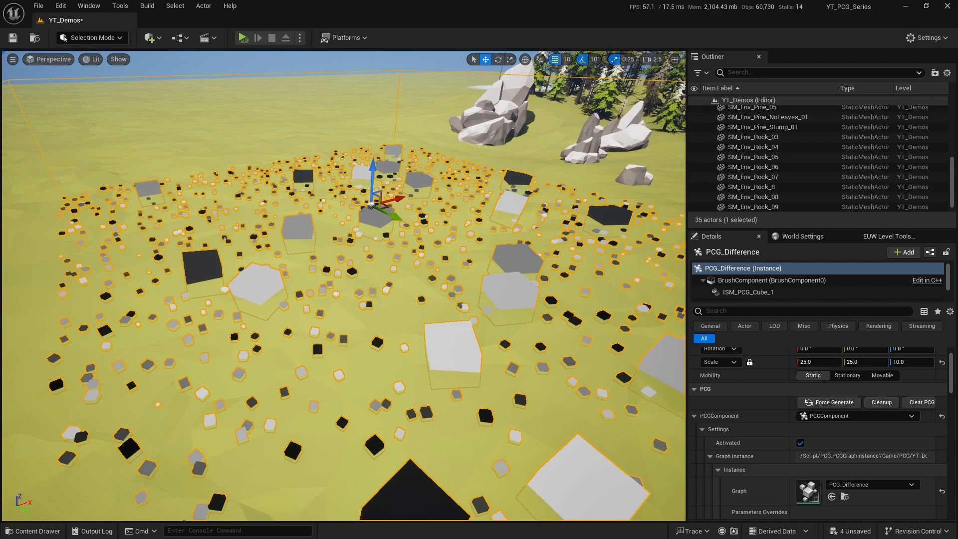
pyautogui.press('ctrl')
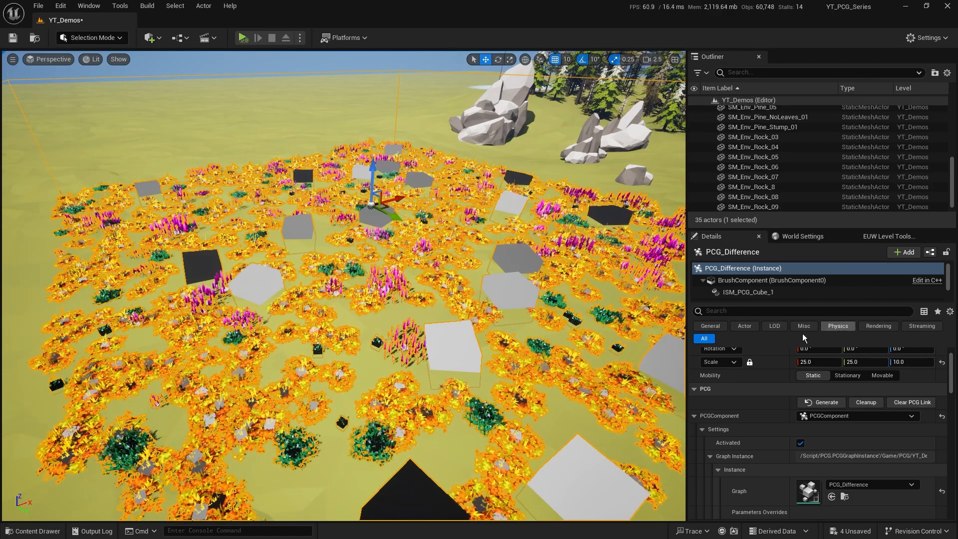
# Examine how the generated flowers, leaf cover and purple plants are distributed around the large debug cubes
pyautogui.moveTo(499, 279); pyautogui.dragTo(574, 274, button='right')
pyautogui.press('w')
pyautogui.press('s')
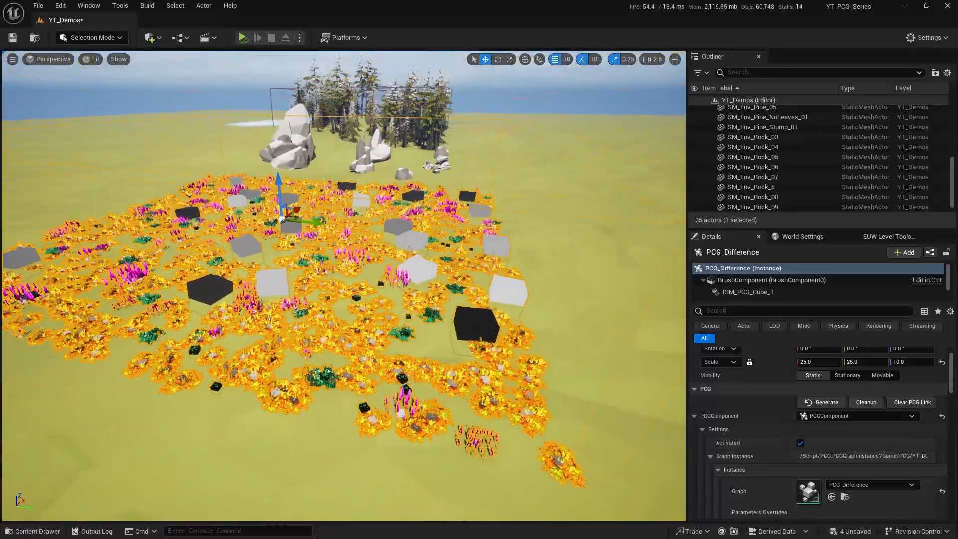
pyautogui.moveTo(656, 341); pyautogui.dragTo(663, 336, button='right')
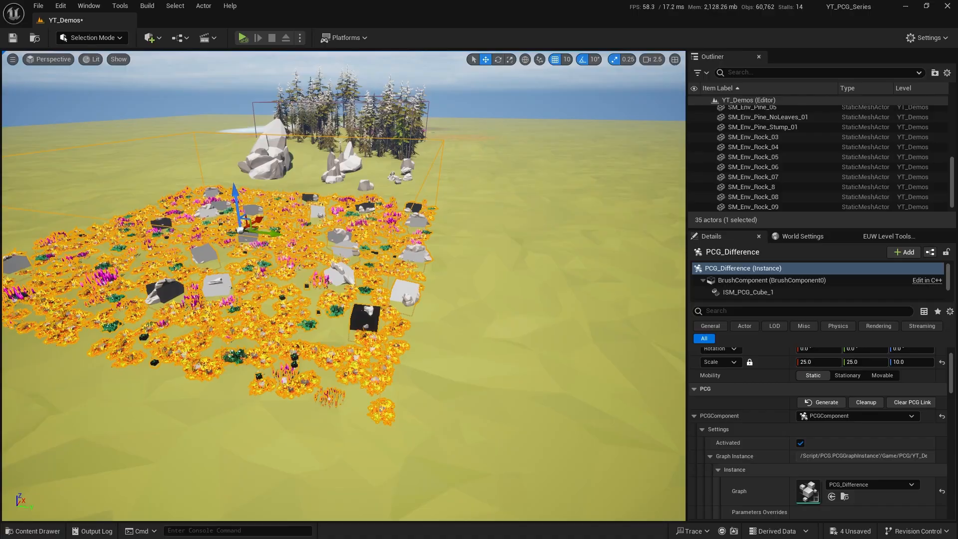
# Inspect up close where the spawned rocks overlap the ground plants, and compare the volume with the standalone rocks beside it
pyautogui.press('w')
pyautogui.moveTo(502, 320); pyautogui.dragTo(403, 340, button='right')
pyautogui.press('w')
pyautogui.press('w')
pyautogui.moveTo(221, 292); pyautogui.dragTo(199, 295, button='right')
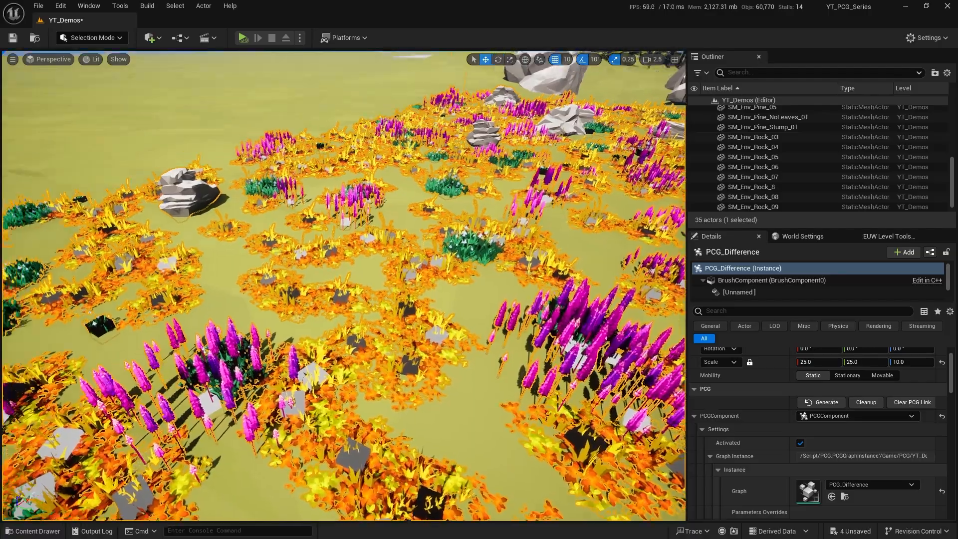
pyautogui.press('s')
pyautogui.moveTo(199, 294)
pyautogui.mouseDown(button='right')
pyautogui.moveTo(176, 274)
pyautogui.moveTo(205, 301)
pyautogui.mouseUp(button='right')
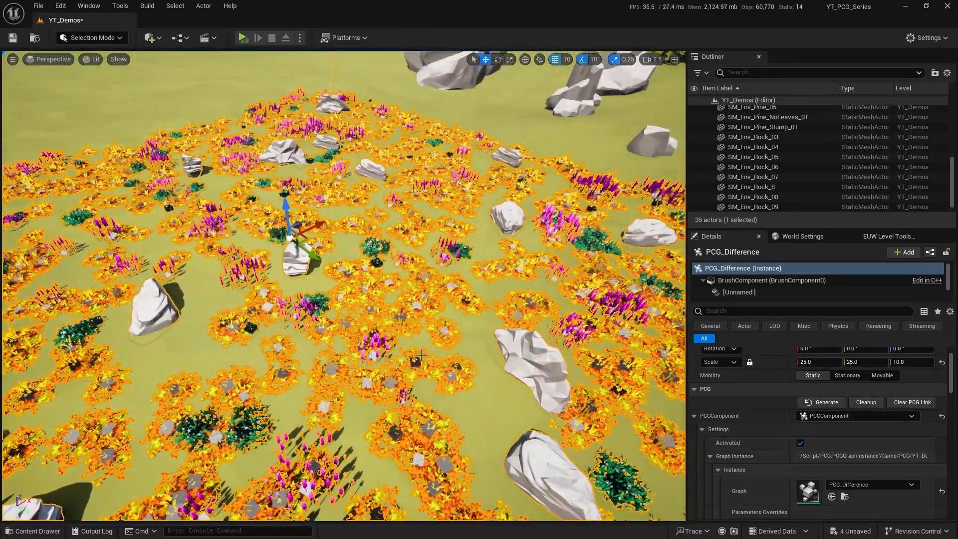
pyautogui.press('s')
pyautogui.moveTo(508, 370); pyautogui.dragTo(500, 346, button='right')
pyautogui.press('d')
pyautogui.press('w')
pyautogui.press('s')
pyautogui.press('f')
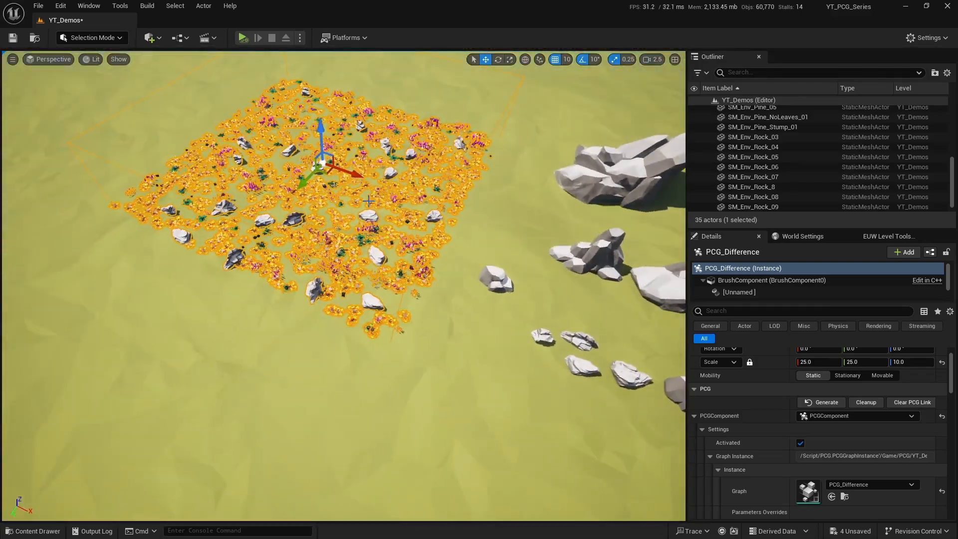
pyautogui.moveTo(578, 186); pyautogui.dragTo(609, 176, button='right')
pyautogui.press('w')
pyautogui.press('s')
pyautogui.press('f')
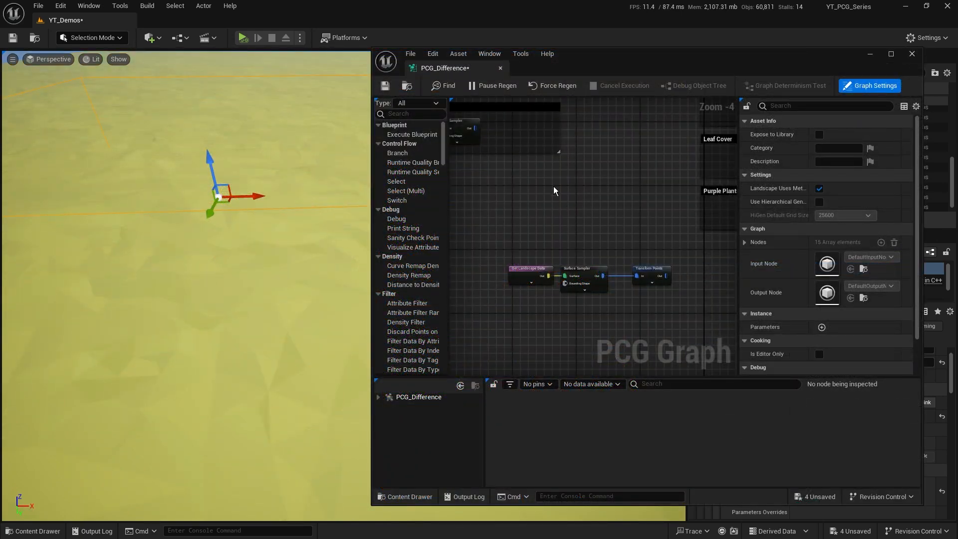
# Review the Surface Sampler in the Ground Cover Sampling group and turn off its debug points
pyautogui.moveTo(553, 188); pyautogui.dragTo(697, 257, button='right')
pyautogui.scroll(4, 567, 178)
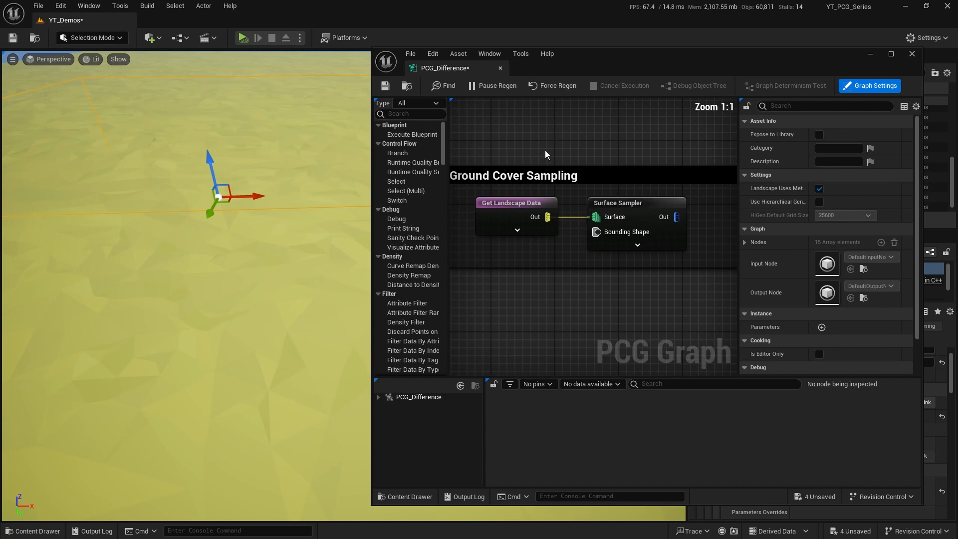
pyautogui.scroll(-1, 545, 151)
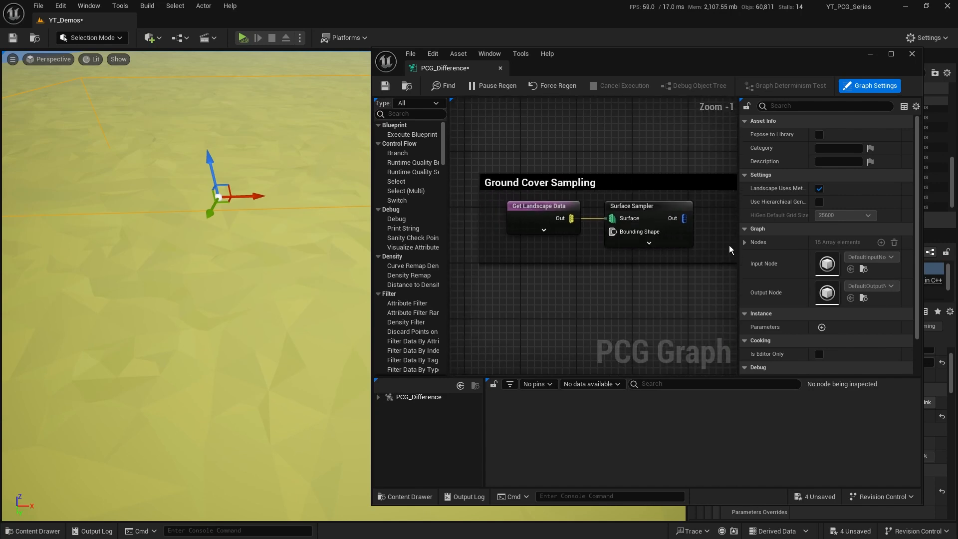
pyautogui.moveTo(717, 243); pyautogui.dragTo(653, 236)
pyautogui.click(639, 239)
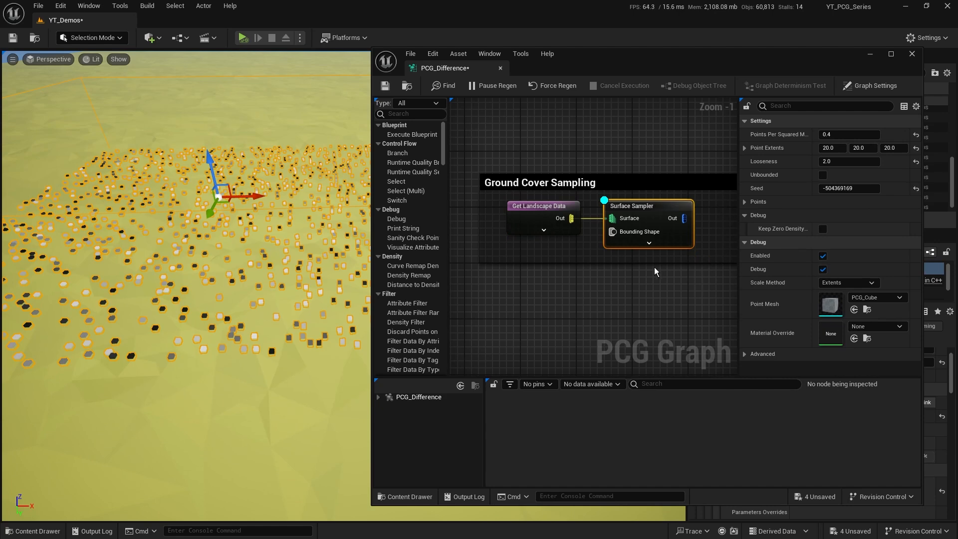
pyautogui.press('d')
# Examine the node chains in the Flowers, Leaf Cover and Purple Plants groups of the PCG graph
pyautogui.moveTo(704, 232); pyautogui.dragTo(451, 254, button='right')
pyautogui.scroll(-2, 668, 272)
pyautogui.moveTo(669, 272); pyautogui.dragTo(532, 224, button='right')
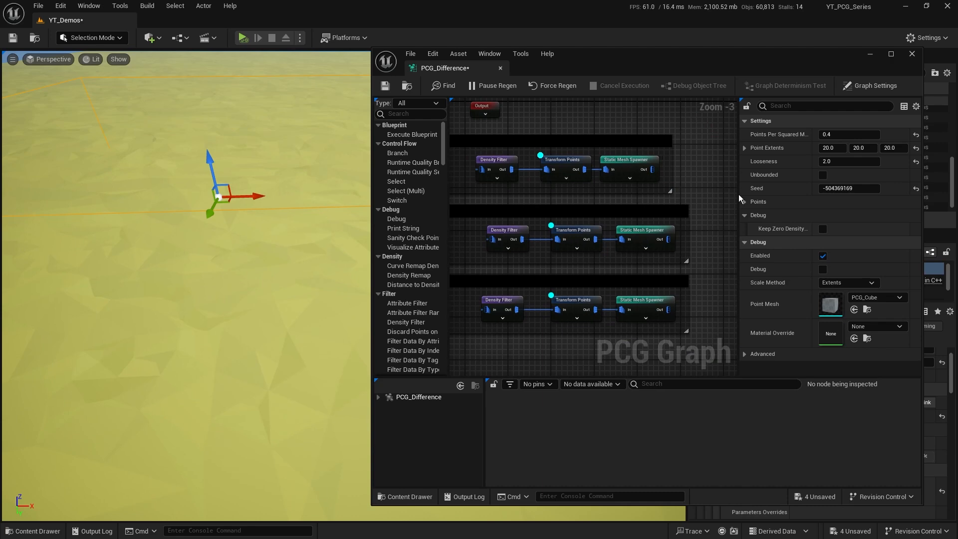
pyautogui.moveTo(484, 203); pyautogui.dragTo(737, 190, button='right')
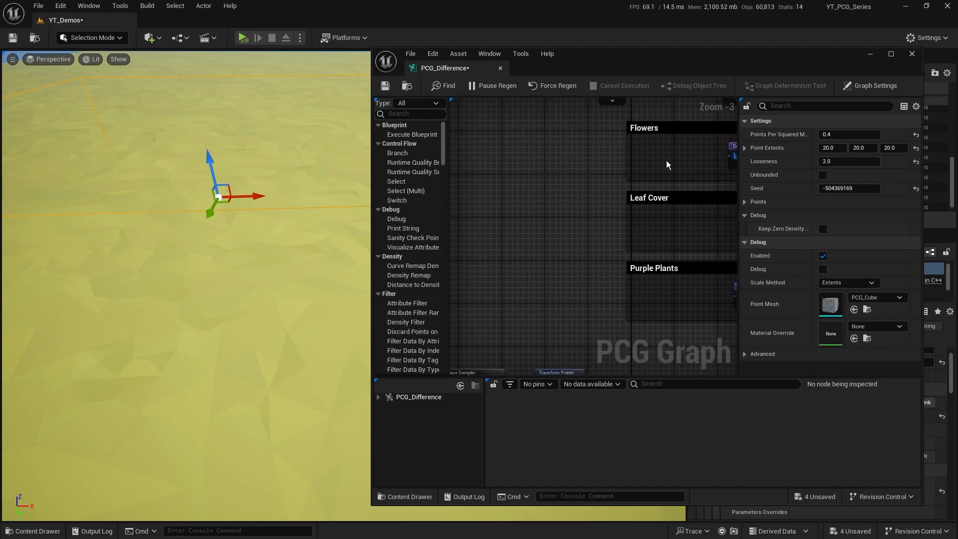
pyautogui.moveTo(666, 164); pyautogui.dragTo(524, 158, button='right')
pyautogui.scroll(-3, 418, 194)
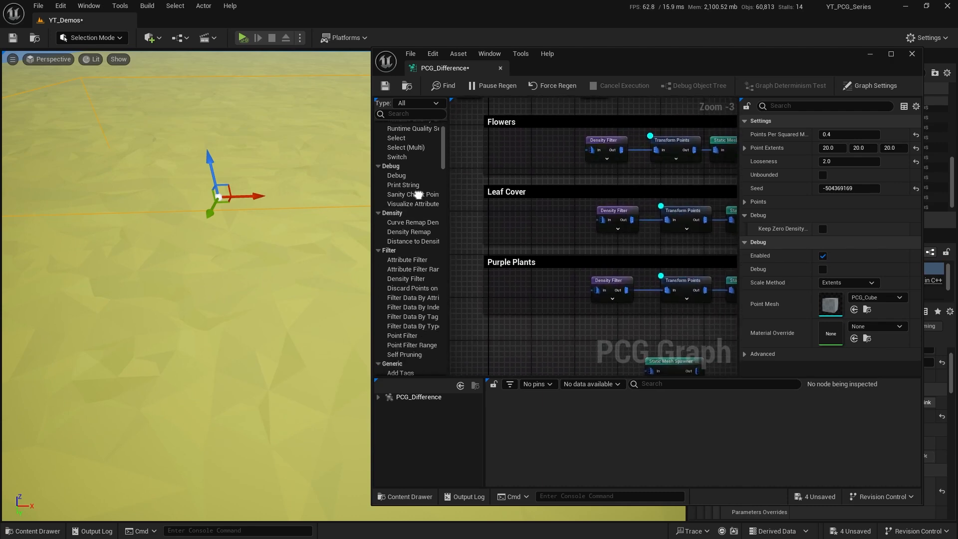
pyautogui.moveTo(418, 195); pyautogui.dragTo(418, 222, button='right')
# Check the point density and extents of the Surface Sampler in the separate ungrouped landscape sampling chain
pyautogui.moveTo(494, 310); pyautogui.dragTo(637, 184, button='right')
pyautogui.scroll(-2, 632, 189)
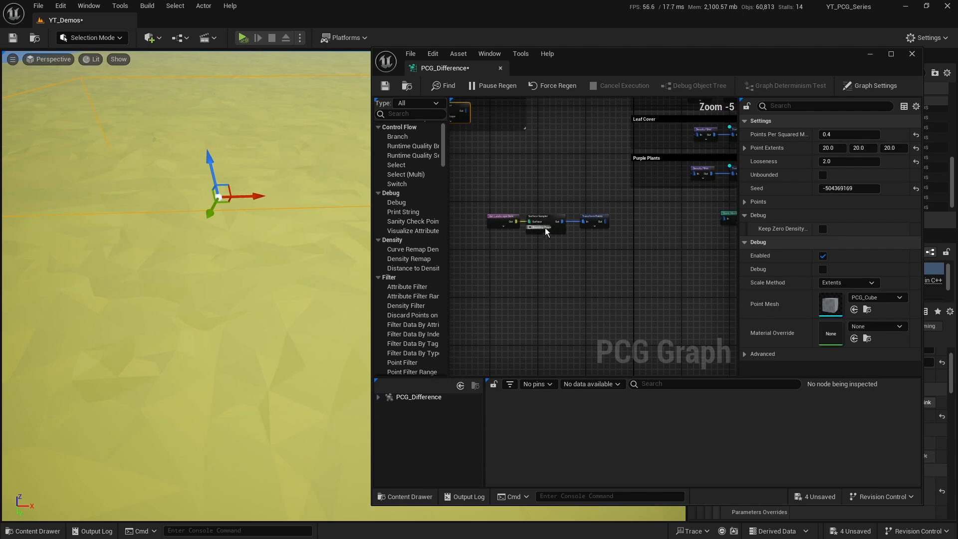
pyautogui.moveTo(570, 259); pyautogui.dragTo(674, 261, button='right')
pyautogui.moveTo(713, 265); pyautogui.dragTo(486, 345)
pyautogui.scroll(4, 509, 231)
pyautogui.moveTo(609, 200); pyautogui.dragTo(597, 341)
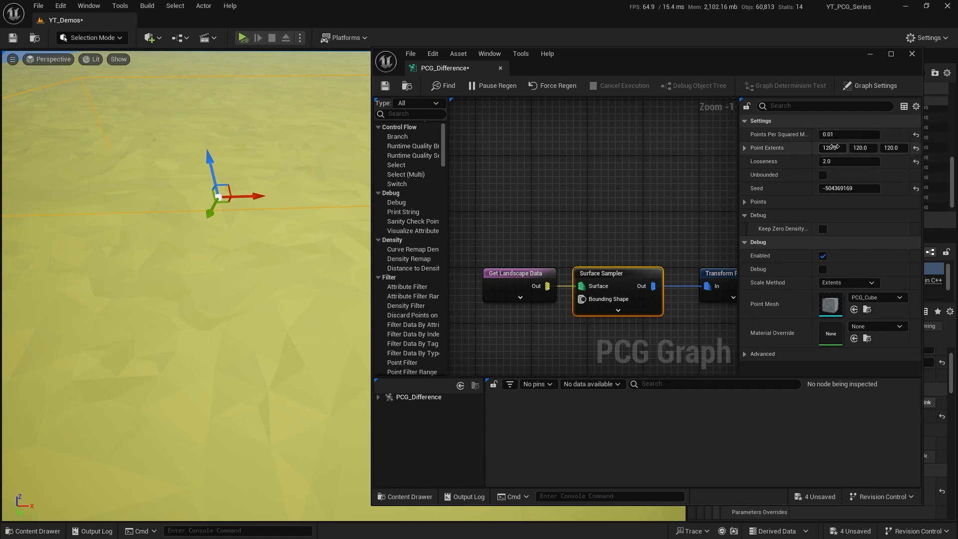
# Turn on the debug display for the Transform Points node fed by the ungrouped Surface Sampler
pyautogui.moveTo(712, 233); pyautogui.dragTo(590, 195, button='right')
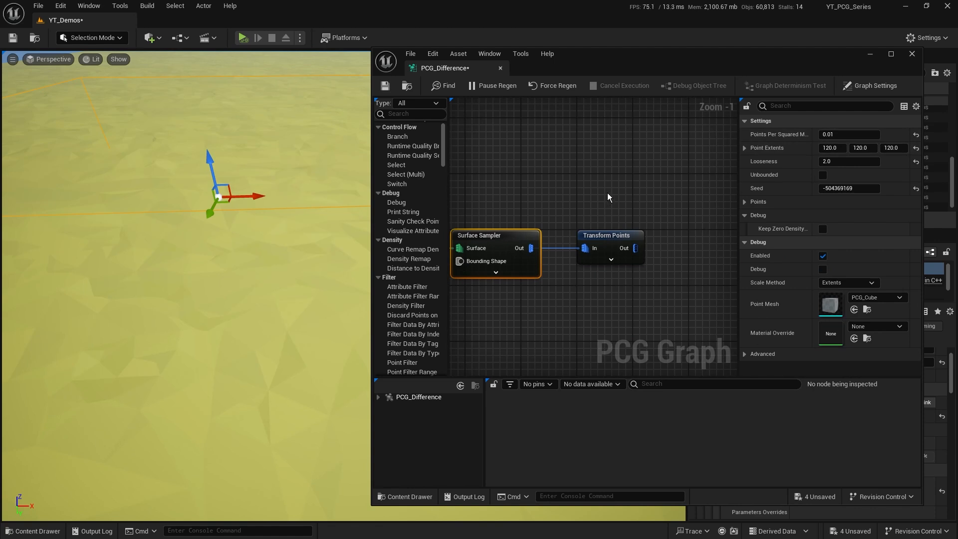
pyautogui.click(610, 239)
pyautogui.press('d')
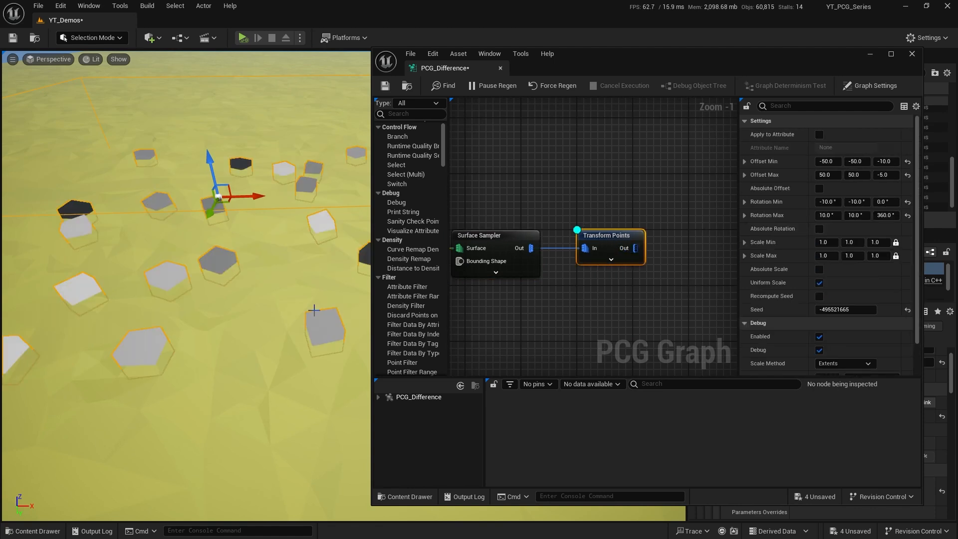
# Delete the isolated small rock that lies between the PCG volume and the other small rocks
pyautogui.moveTo(220, 280); pyautogui.dragTo(317, 289, button='right')
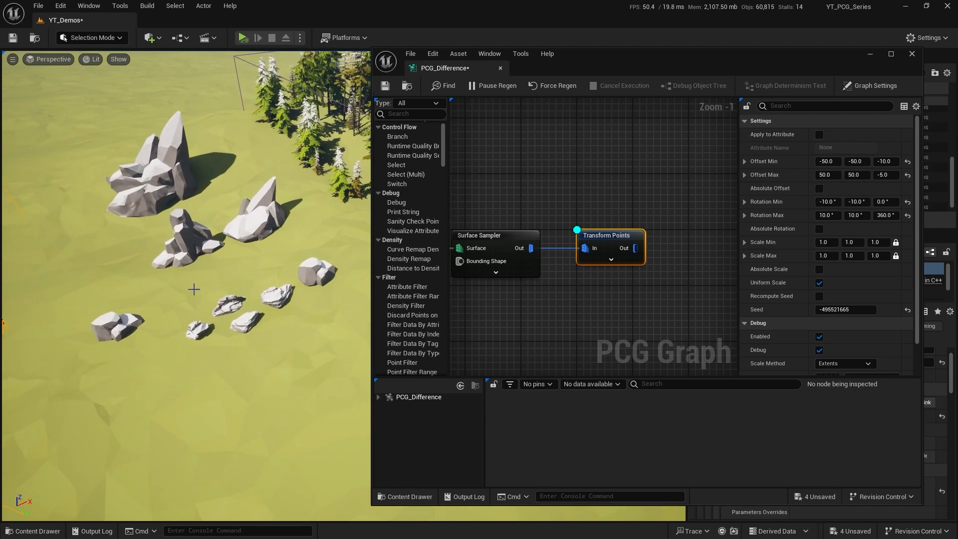
pyautogui.click(113, 324)
pyautogui.press('Delete')
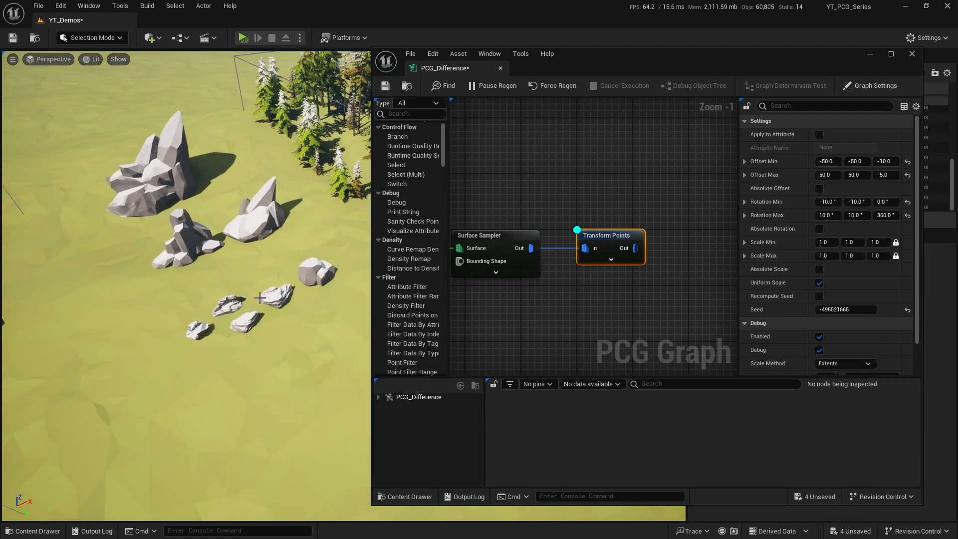
# Compare the standalone rocks in the level, frame the smaller rock cluster, and check the Surface Sampler's point extents against it
pyautogui.click(228, 302)
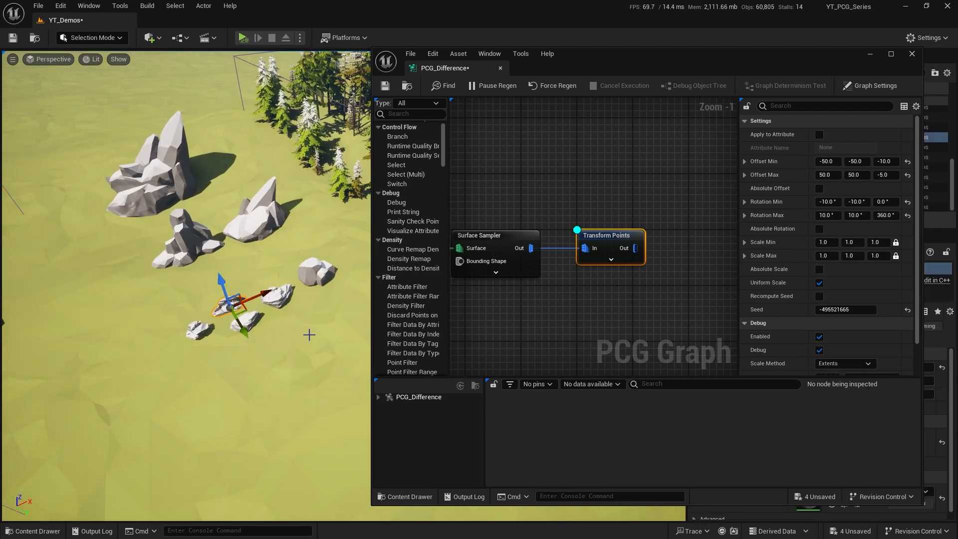
pyautogui.moveTo(309, 335); pyautogui.dragTo(292, 328, button='right')
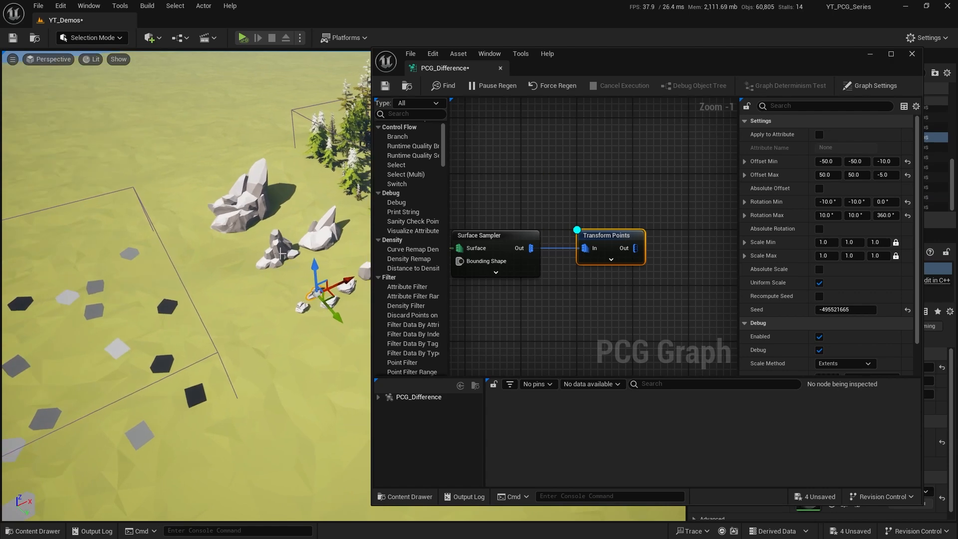
pyautogui.click(278, 251)
pyautogui.click(316, 240)
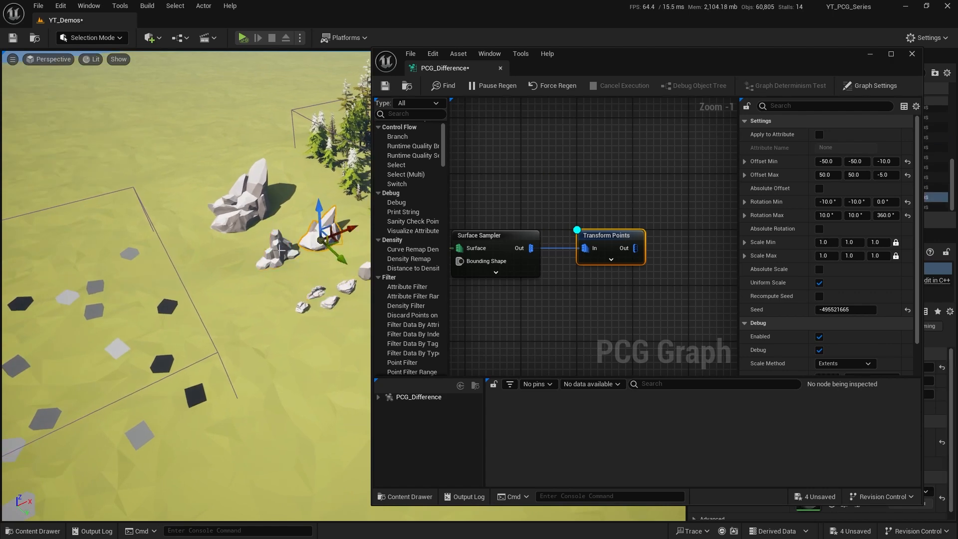
pyautogui.click(282, 250)
pyautogui.press('f')
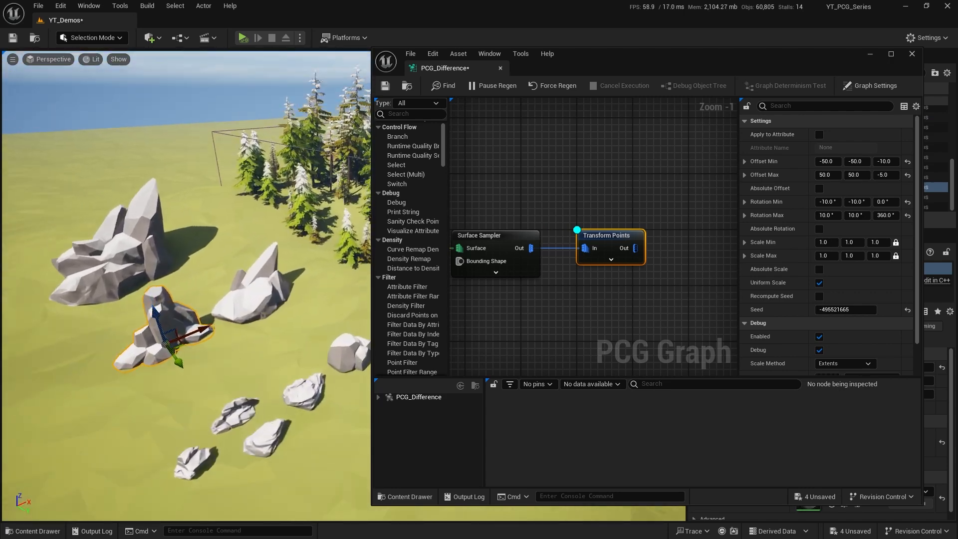
pyautogui.moveTo(216, 298); pyautogui.dragTo(216, 299, button='right')
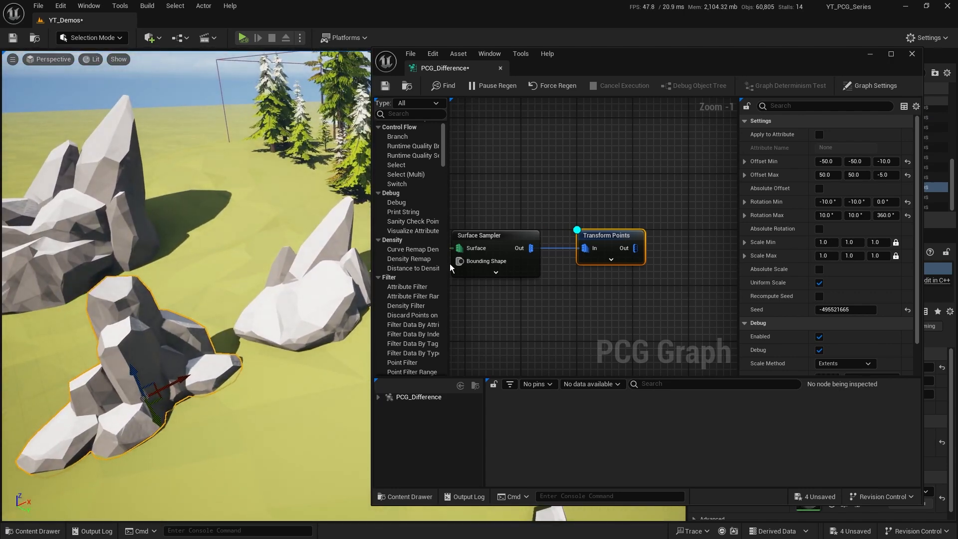
pyautogui.click(504, 267)
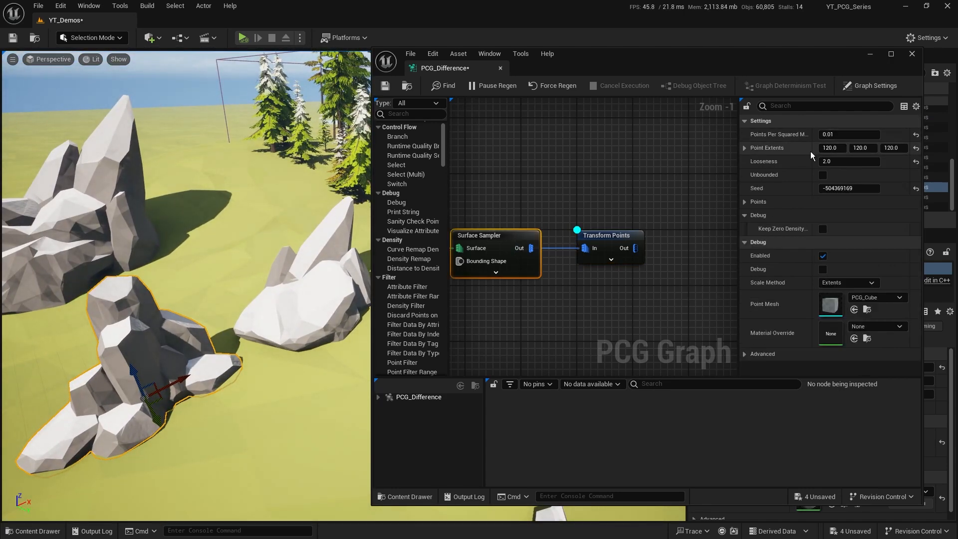
# Place a copy of the smaller rock cluster among the debug points to compare their sizes, and delete that copy
pyautogui.moveTo(205, 345); pyautogui.dragTo(227, 306, button='right')
pyautogui.keyDown('alt'); pyautogui.moveTo(286, 256); pyautogui.dragTo(241, 317); pyautogui.keyUp('alt')
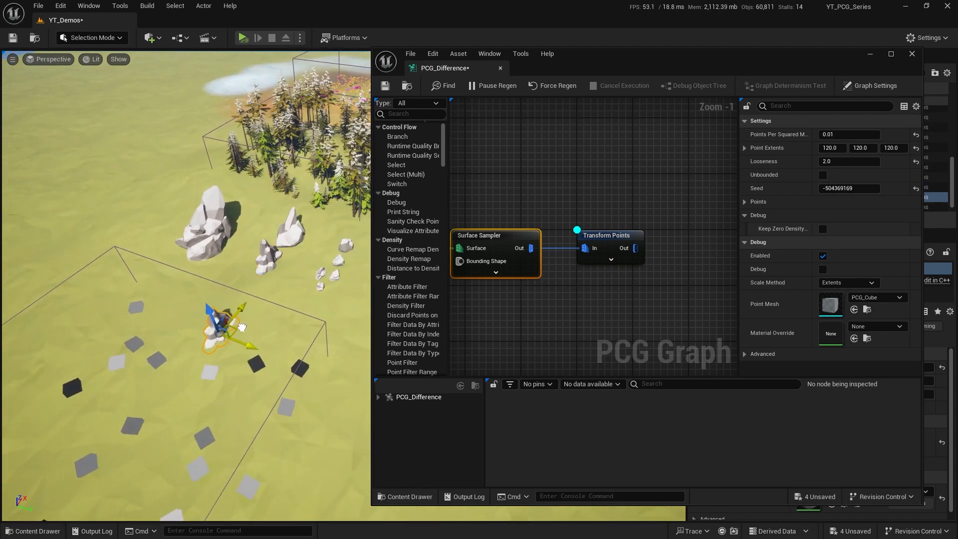
pyautogui.moveTo(240, 317); pyautogui.dragTo(226, 342, button='right')
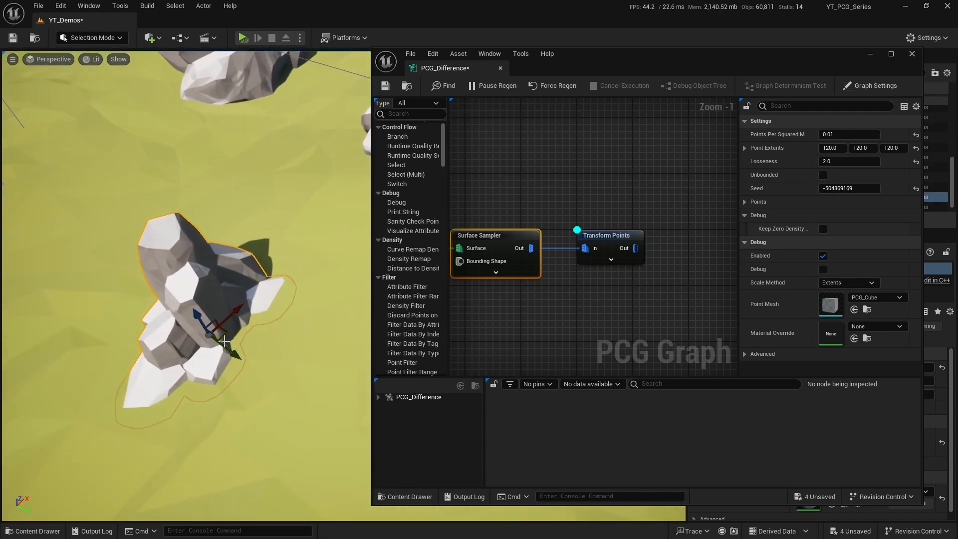
pyautogui.moveTo(217, 325); pyautogui.dragTo(179, 292)
pyautogui.moveTo(184, 294); pyautogui.dragTo(285, 294, button='right')
pyautogui.press('Delete')
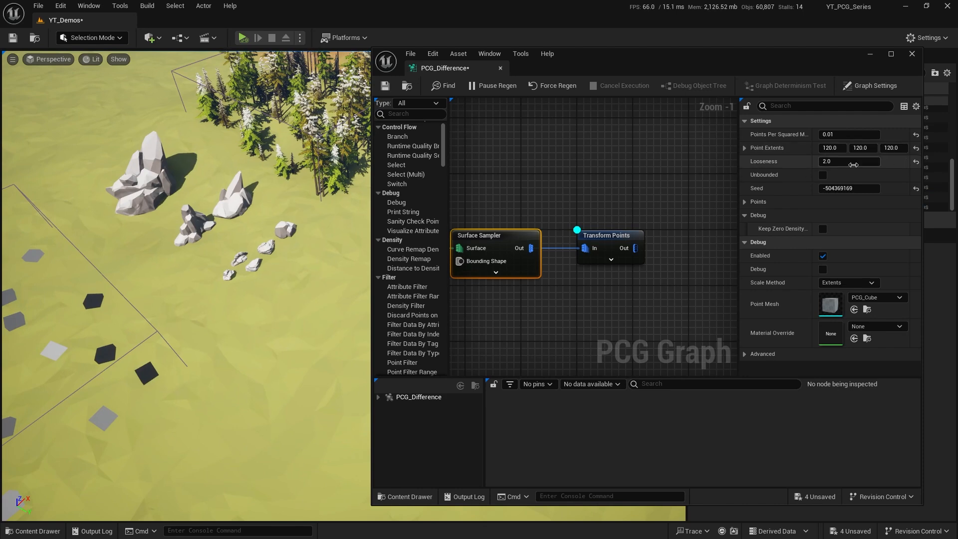
# Set the Transform Points node's Scale Max to 1.1 and Scale Min to 0.9 on all axes
pyautogui.moveTo(611, 202); pyautogui.dragTo(596, 326)
pyautogui.moveTo(269, 301); pyautogui.dragTo(190, 306, button='right')
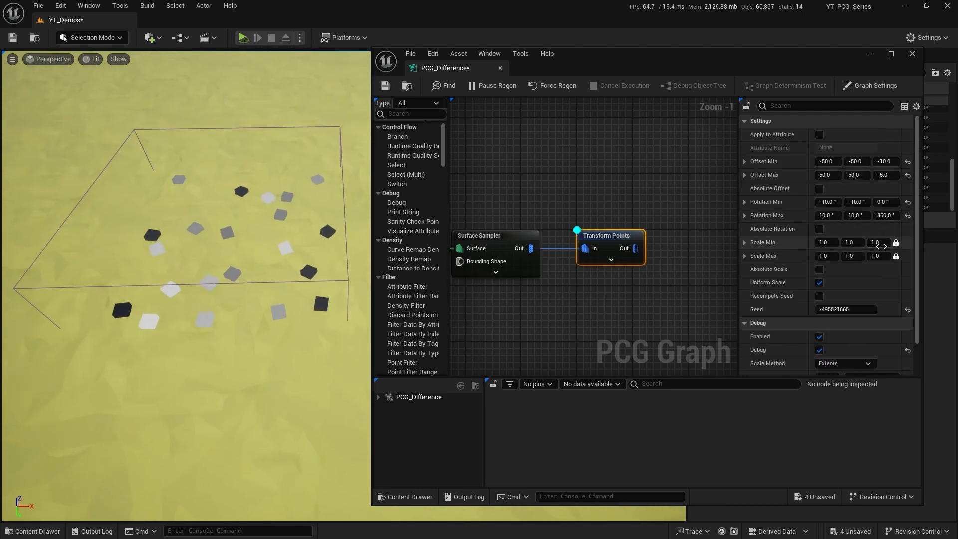
pyautogui.click(879, 256)
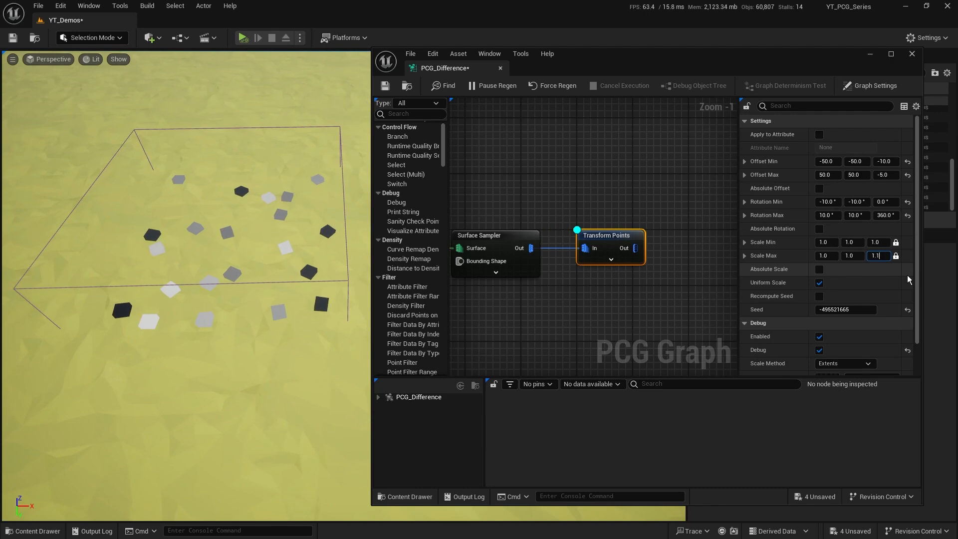
pyautogui.click(878, 241)
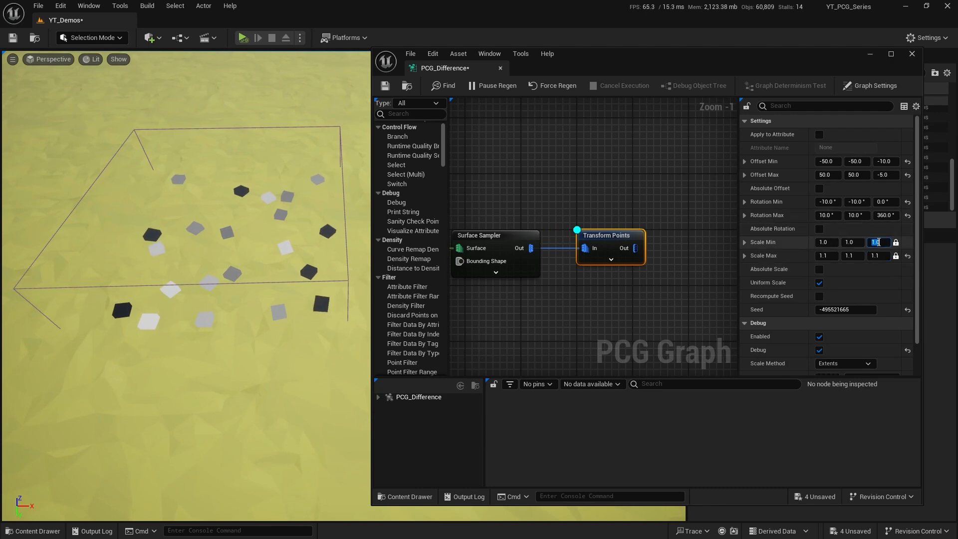
pyautogui.write('0.9')
pyautogui.press('Return')
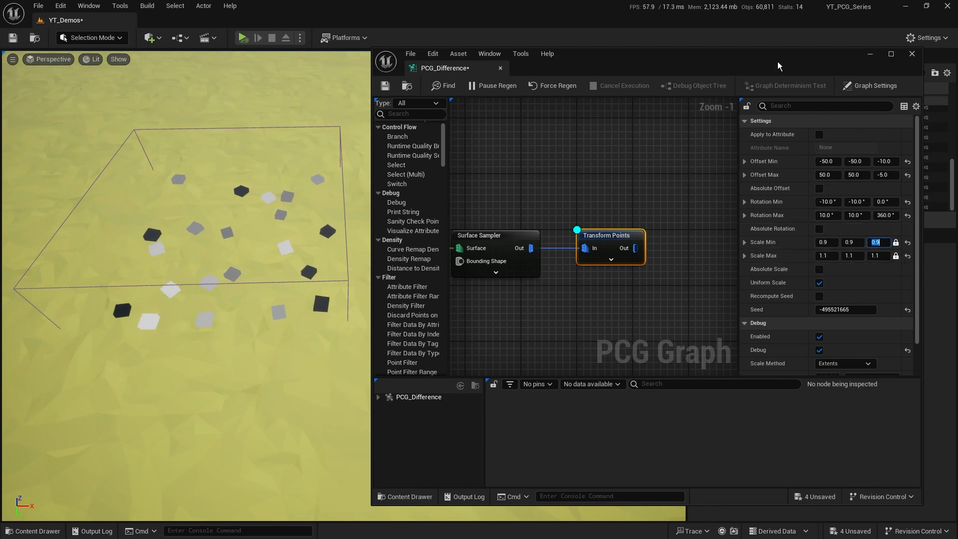
# Connect the rock Transform Points output to the Static Mesh Spawner holding the rock meshes, and turn off debug on Transform Points
pyautogui.click(599, 201)
pyautogui.moveTo(642, 208); pyautogui.dragTo(608, 207, button='right')
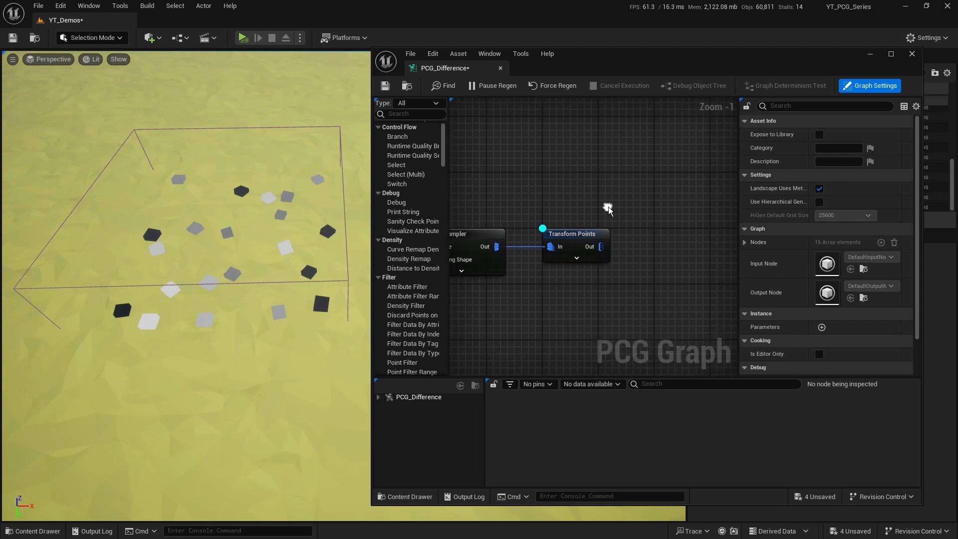
pyautogui.scroll(-3, 628, 246)
pyautogui.moveTo(569, 243); pyautogui.dragTo(551, 265, button='right')
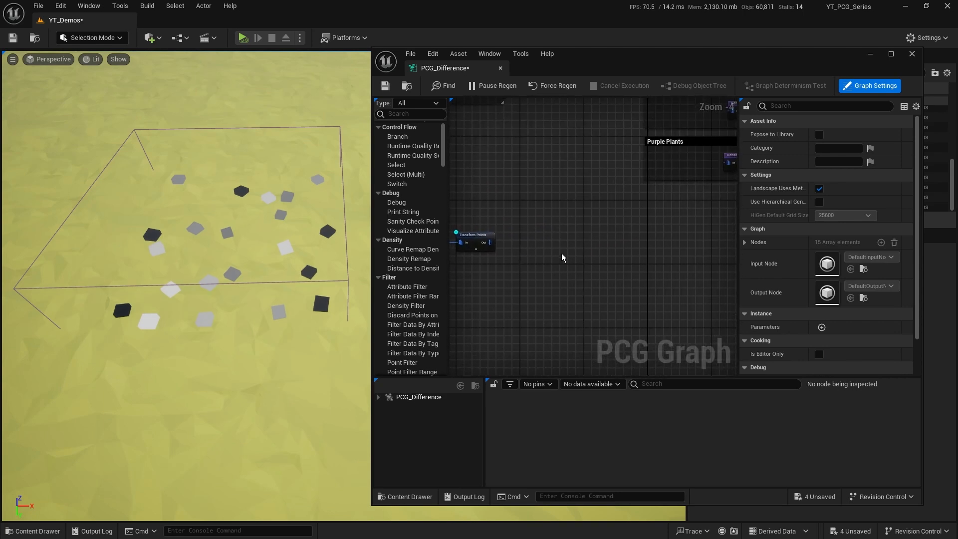
pyautogui.scroll(-2, 561, 257)
pyautogui.click(542, 254)
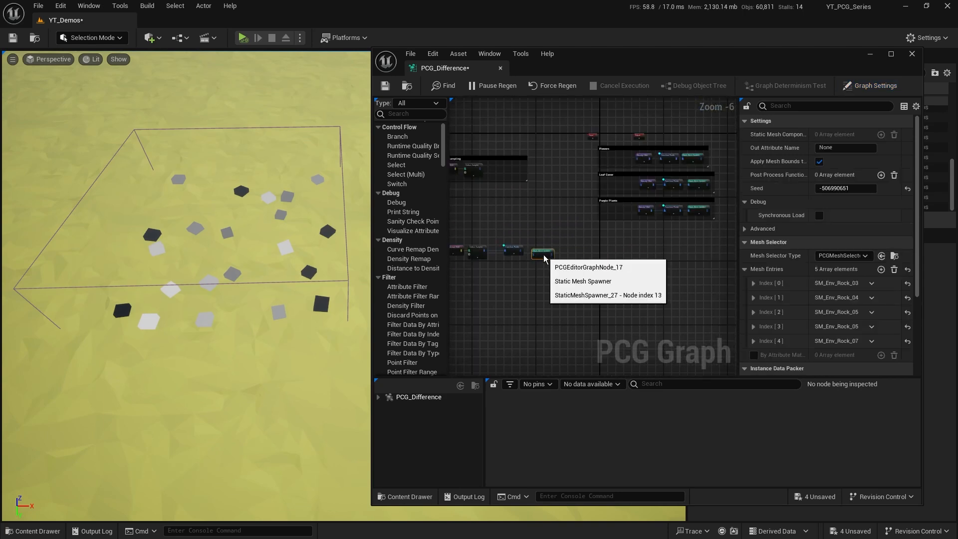
pyautogui.scroll(6, 543, 259)
pyautogui.moveTo(503, 255); pyautogui.dragTo(572, 247, button='right')
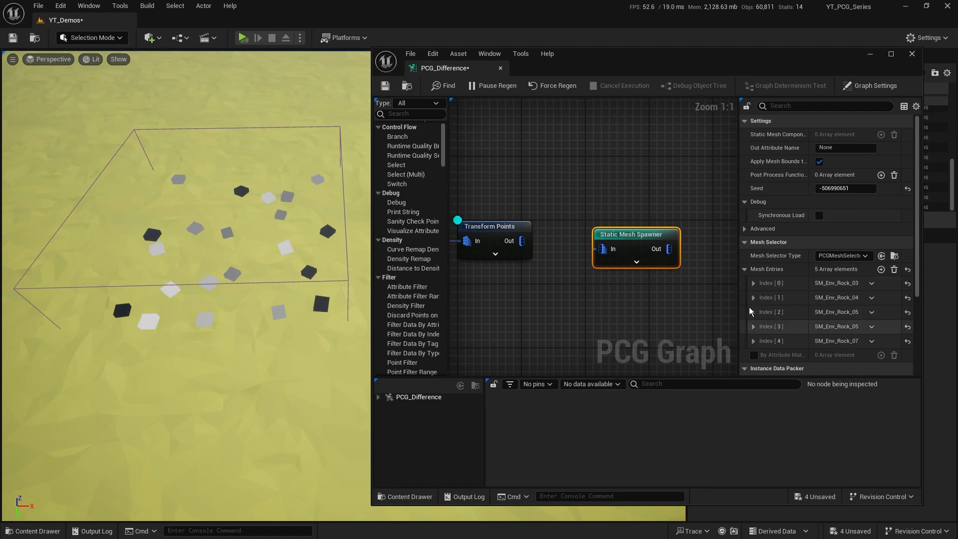
pyautogui.moveTo(522, 241); pyautogui.dragTo(633, 232)
pyautogui.moveTo(482, 192); pyautogui.dragTo(492, 274)
pyautogui.press('d')
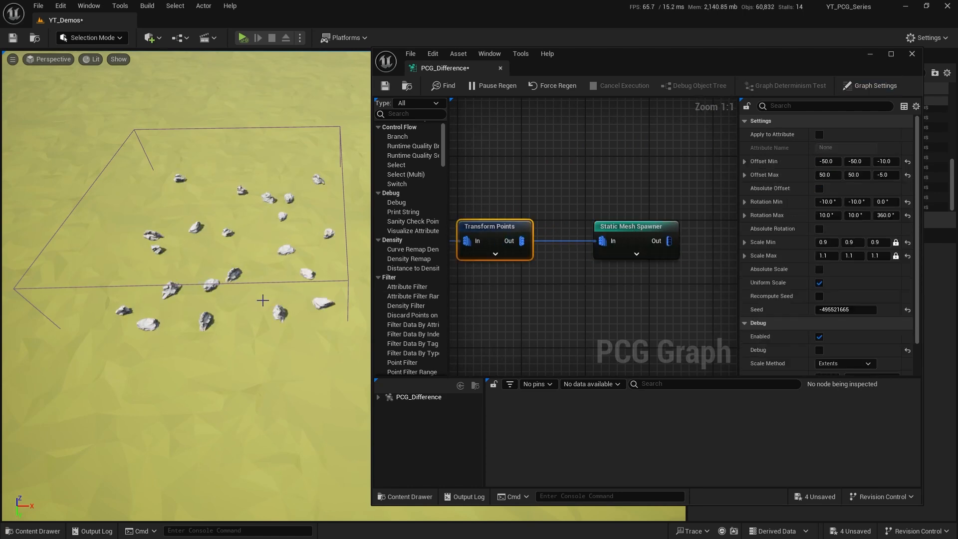
# Inspect the spawned rocks inside the PCG volume from close up and from farther back
pyautogui.press('w')
pyautogui.moveTo(283, 309); pyautogui.dragTo(272, 260, button='right')
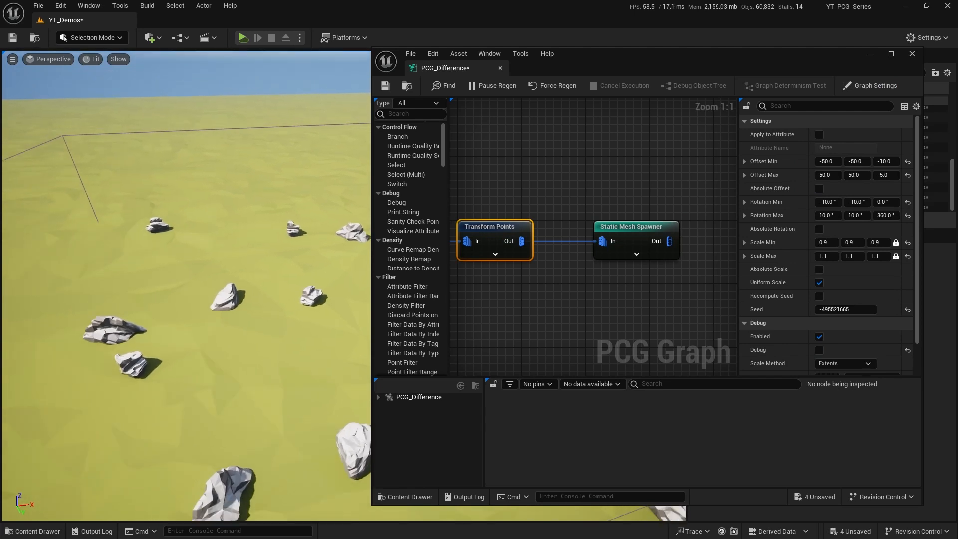
pyautogui.press('s')
pyautogui.moveTo(255, 320); pyautogui.dragTo(278, 353, button='right')
pyautogui.press('s')
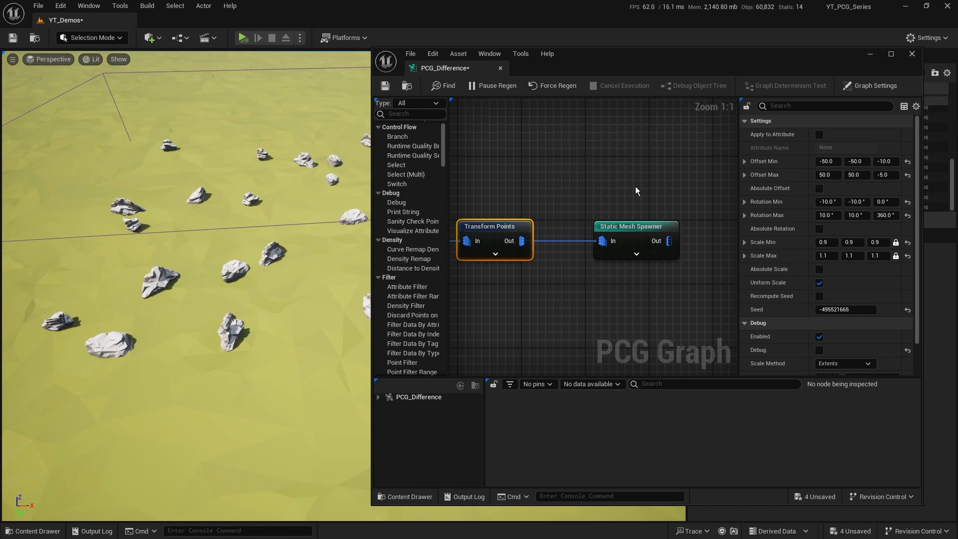
# Disable the rock Static Mesh Spawner, break its link from Transform Points, and move the node farther away below the Purple Plants group
pyautogui.click(633, 227)
pyautogui.press('e')
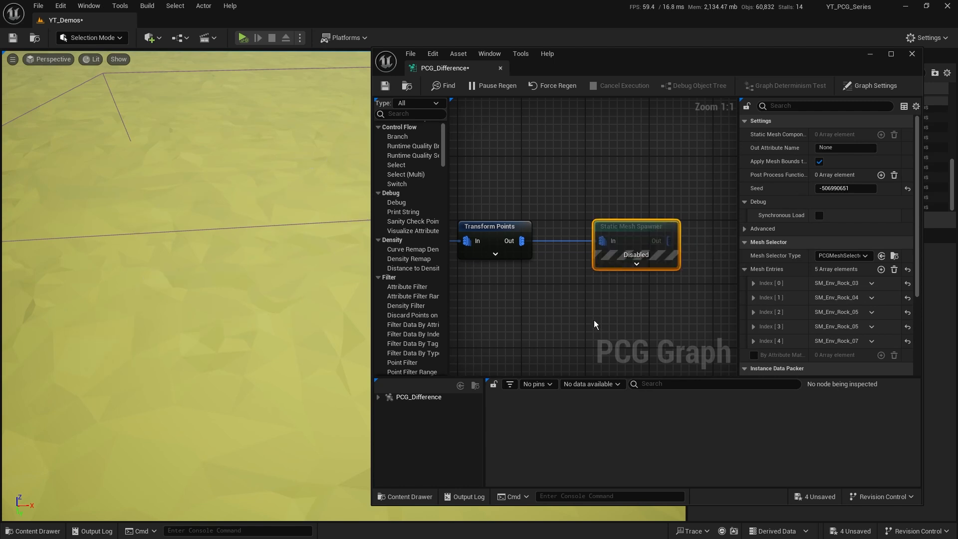
pyautogui.keyDown('alt'); pyautogui.click(572, 242); pyautogui.keyUp('alt')
pyautogui.click(654, 296)
pyautogui.moveTo(654, 297); pyautogui.dragTo(549, 316, button='right')
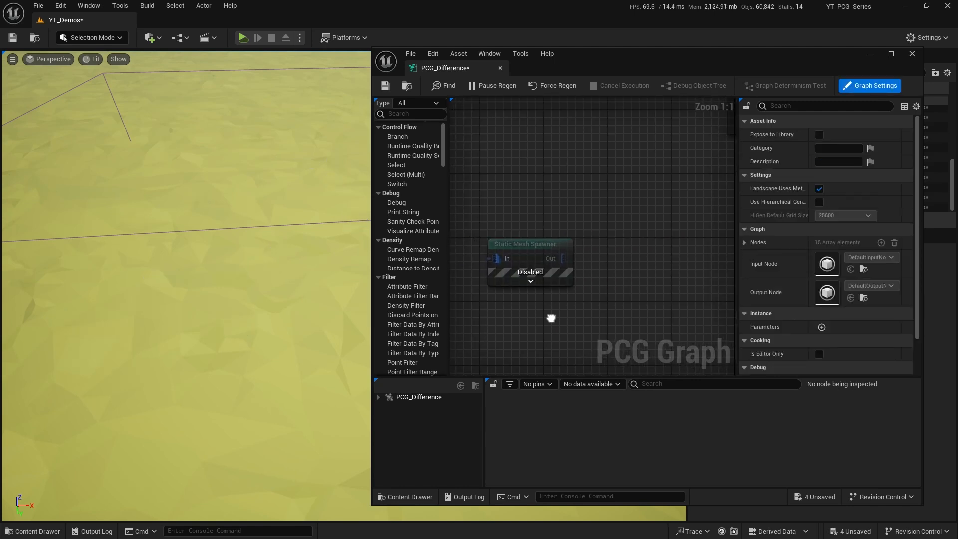
pyautogui.scroll(-2, 547, 316)
pyautogui.moveTo(539, 275); pyautogui.dragTo(689, 270)
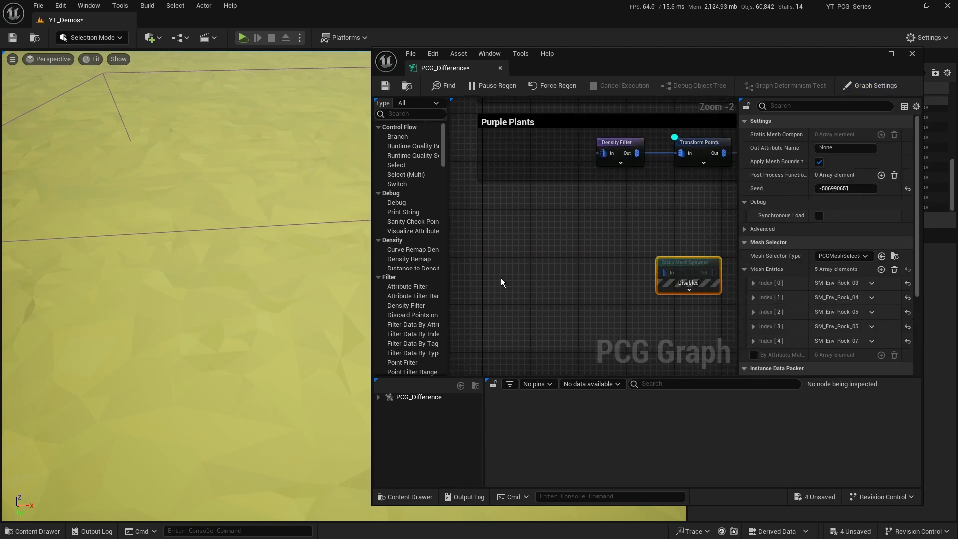
# Turn on debug for the rock Transform Points node and for the Surface Sampler in the Ground Cover Sampling group
pyautogui.moveTo(500, 280); pyautogui.dragTo(696, 250, button='right')
pyautogui.scroll(2, 549, 247)
pyautogui.scroll(-2, 695, 249)
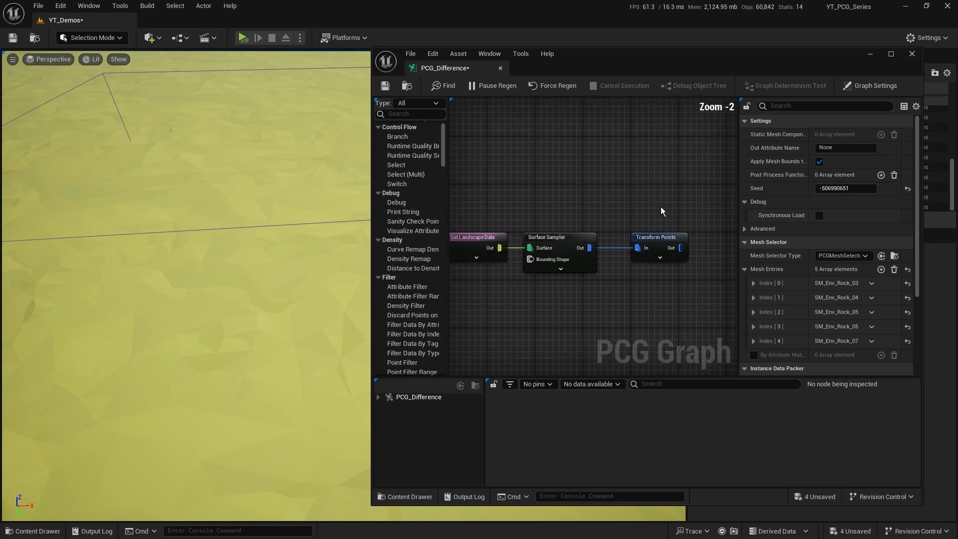
pyautogui.moveTo(651, 195); pyautogui.dragTo(650, 235, button='right')
pyautogui.scroll(-2, 649, 235)
pyautogui.moveTo(649, 181); pyautogui.dragTo(618, 227, button='right')
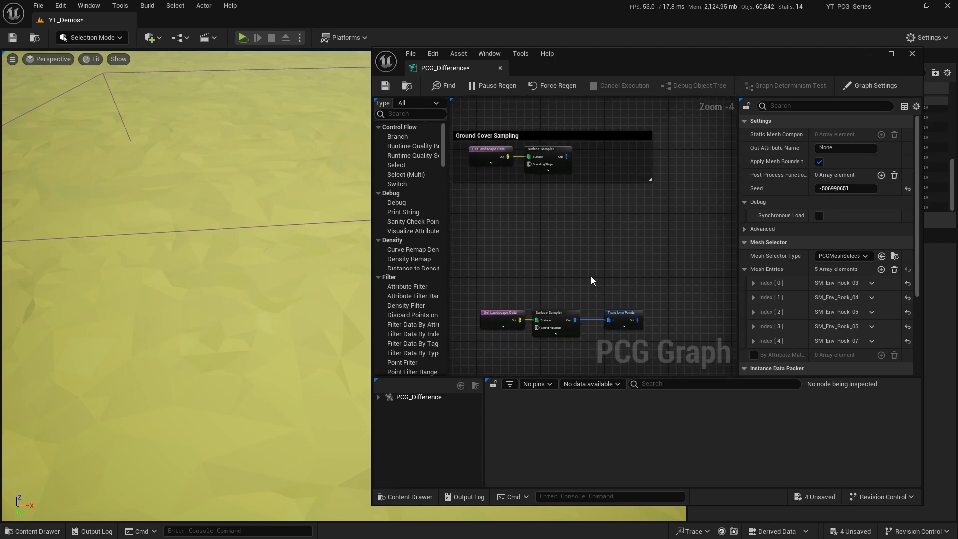
pyautogui.moveTo(641, 269); pyautogui.dragTo(484, 347)
pyautogui.click(624, 322)
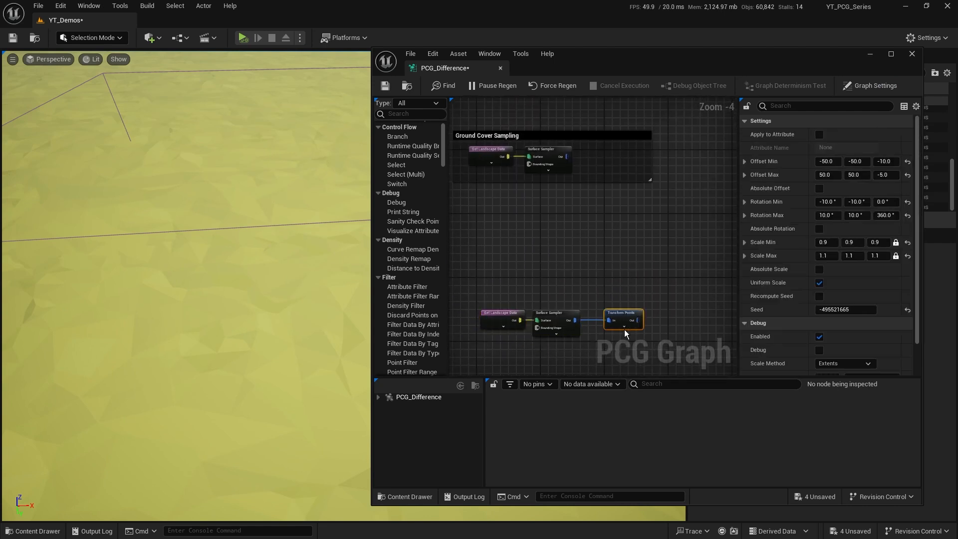
pyautogui.press('d')
pyautogui.click(548, 152)
pyautogui.press('d')
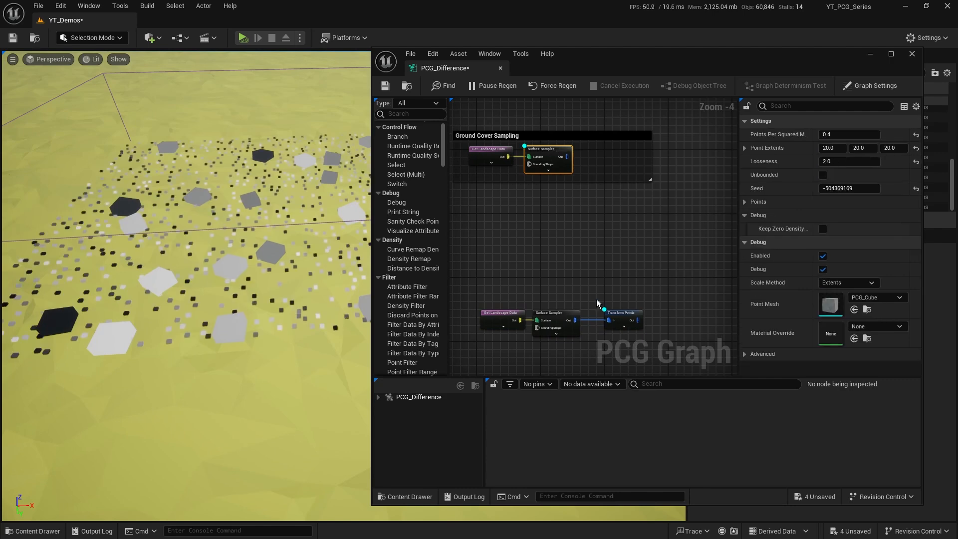
# Identify which nodes produce the large and small debug points, and examine in the level where the two sets overlap
pyautogui.click(634, 291)
pyautogui.moveTo(626, 347); pyautogui.dragTo(625, 347)
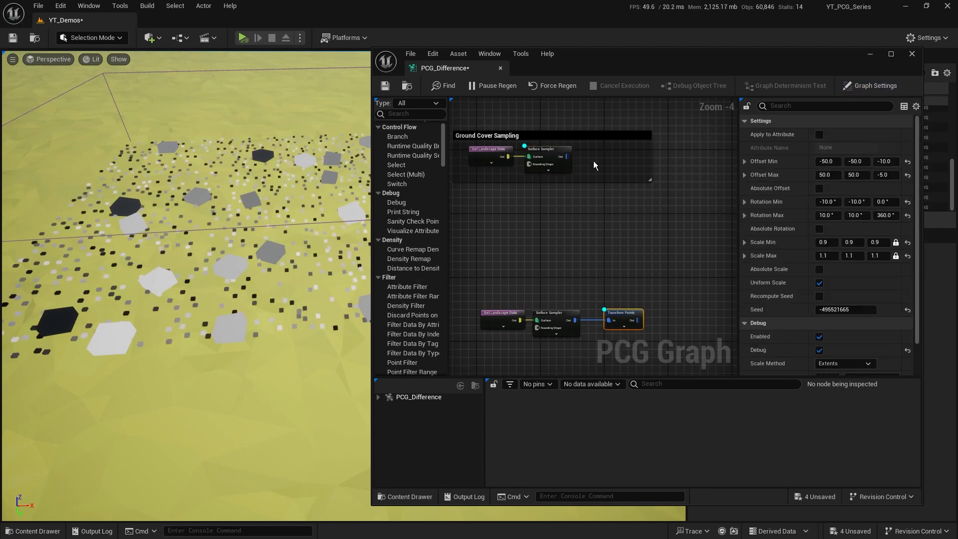
pyautogui.moveTo(573, 164); pyautogui.dragTo(474, 166)
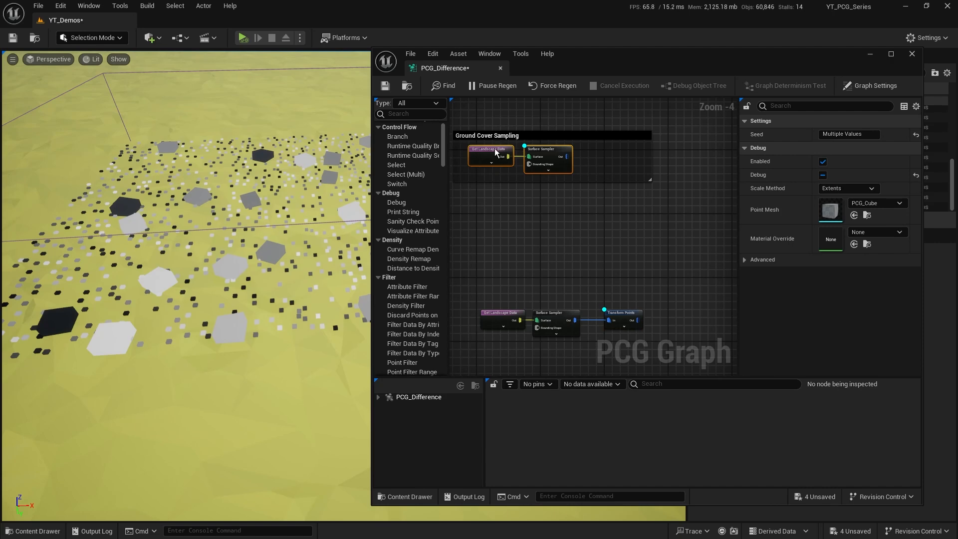
pyautogui.moveTo(222, 275); pyautogui.dragTo(255, 238, button='right')
pyautogui.press('s')
pyautogui.press('w')
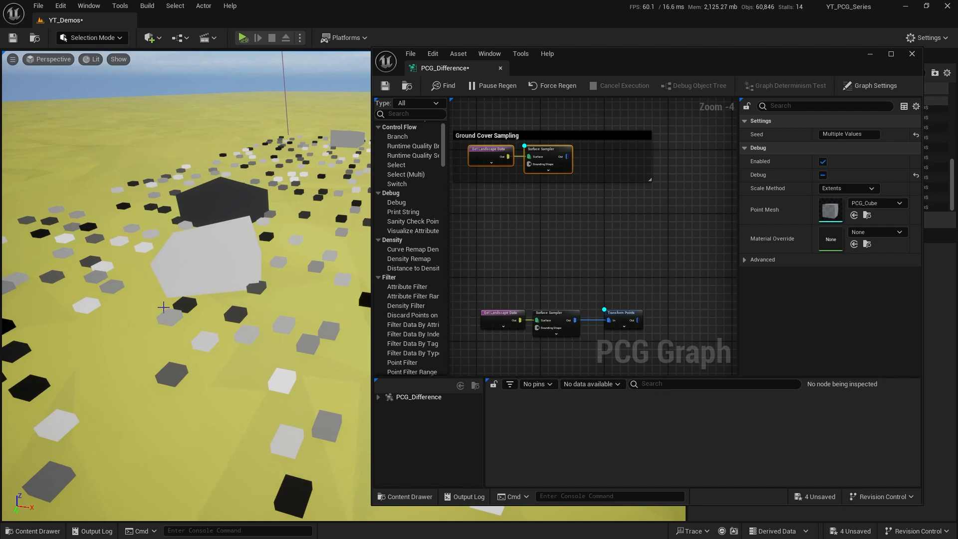
pyautogui.moveTo(227, 298); pyautogui.dragTo(279, 292, button='right')
pyautogui.press('w')
pyautogui.moveTo(270, 255); pyautogui.dragTo(263, 253, button='right')
pyautogui.press('e')
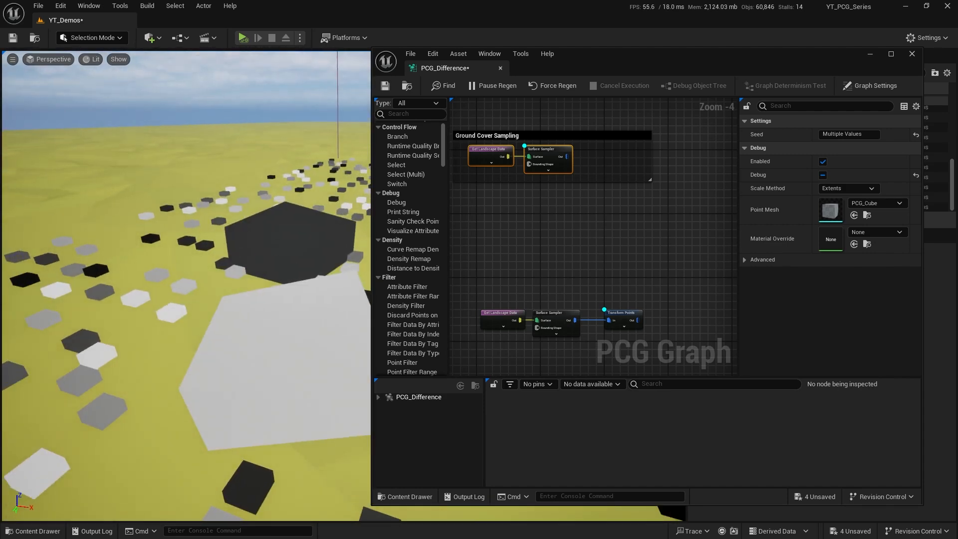
pyautogui.press('s')
pyautogui.moveTo(155, 310); pyautogui.dragTo(190, 318, button='right')
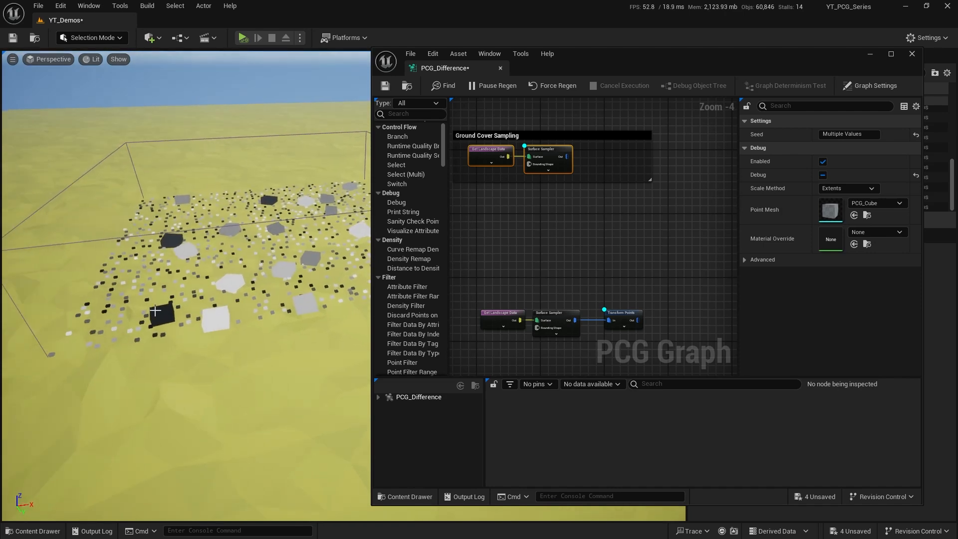
pyautogui.moveTo(260, 340); pyautogui.dragTo(214, 312, button='right')
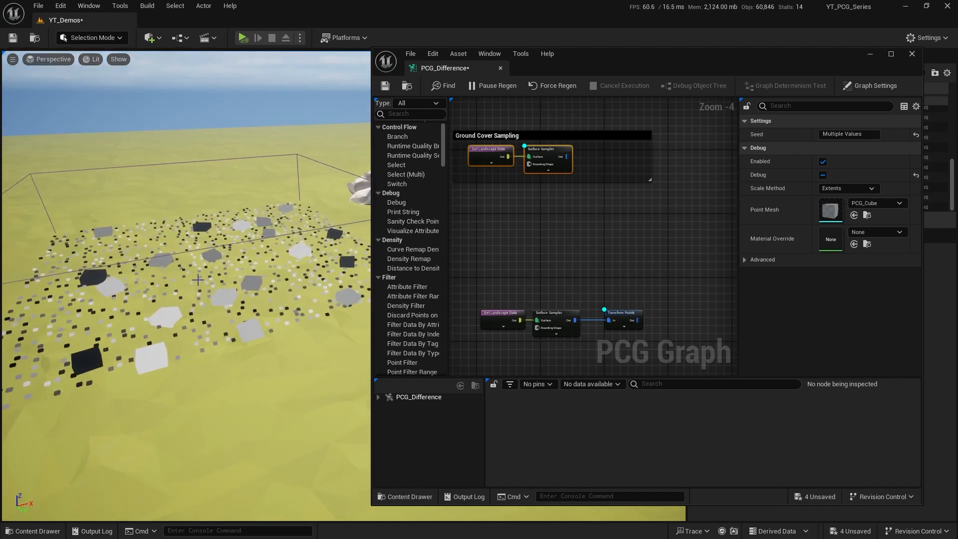
pyautogui.moveTo(286, 307); pyautogui.dragTo(306, 309, button='right')
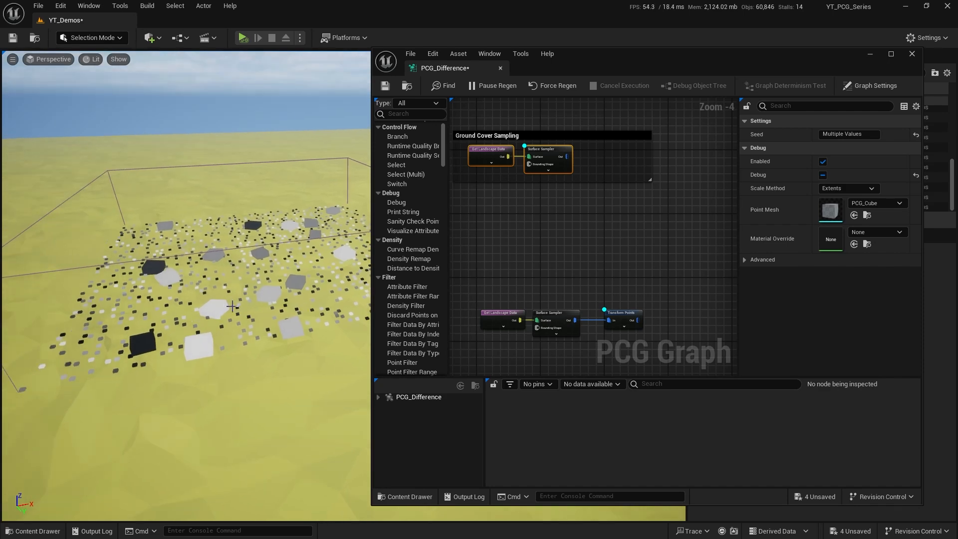
pyautogui.moveTo(257, 346)
pyautogui.mouseDown(button='right')
pyautogui.moveTo(249, 328)
pyautogui.moveTo(256, 302)
pyautogui.moveTo(265, 303)
pyautogui.moveTo(258, 346)
pyautogui.mouseUp(button='right')
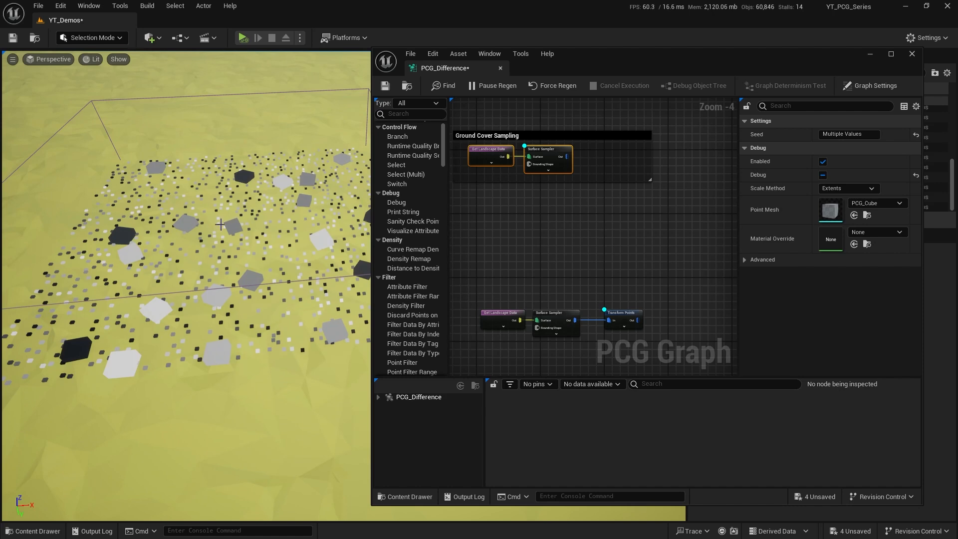
# Add a Difference node to the graph and place it beside the Ground Cover Sampling group
pyautogui.moveTo(637, 237); pyautogui.dragTo(603, 246, button='right')
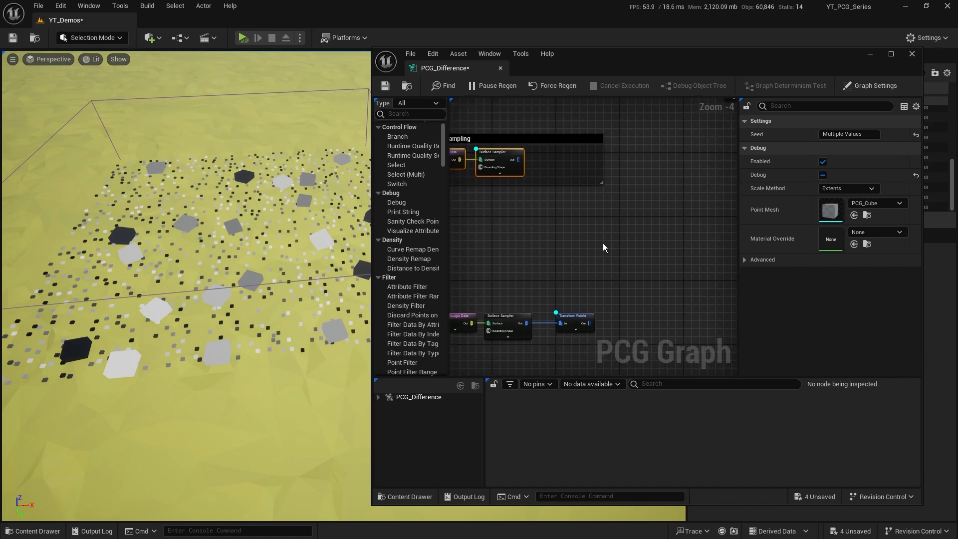
pyautogui.click(636, 248)
pyautogui.rightClick(624, 223)
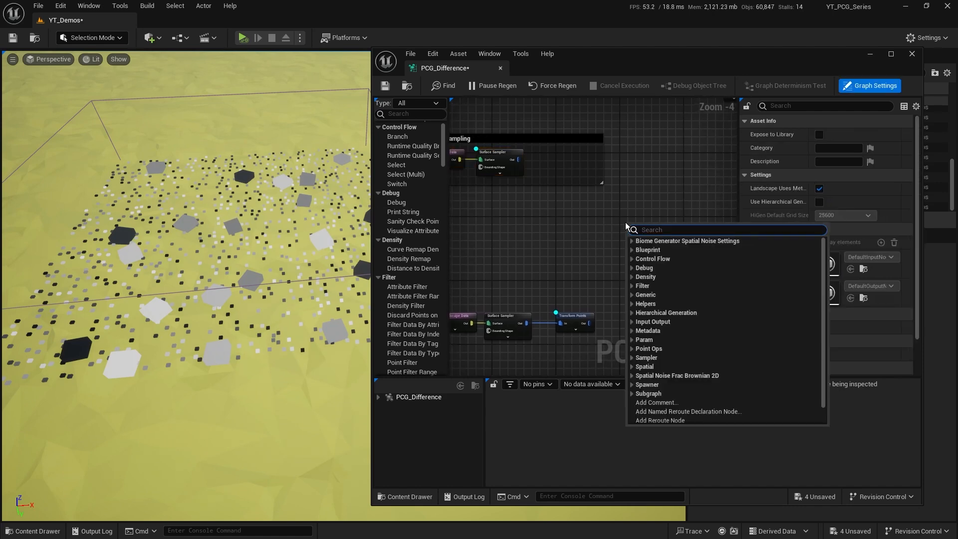
pyautogui.write('difference')
pyautogui.press('Return')
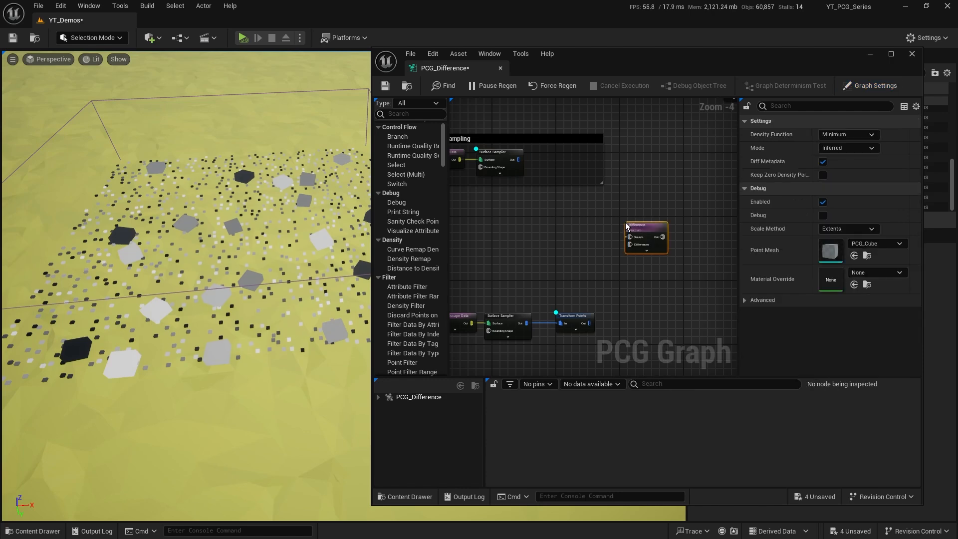
pyautogui.scroll(4, 668, 244)
pyautogui.moveTo(555, 222); pyautogui.dragTo(635, 255)
pyautogui.click(553, 221)
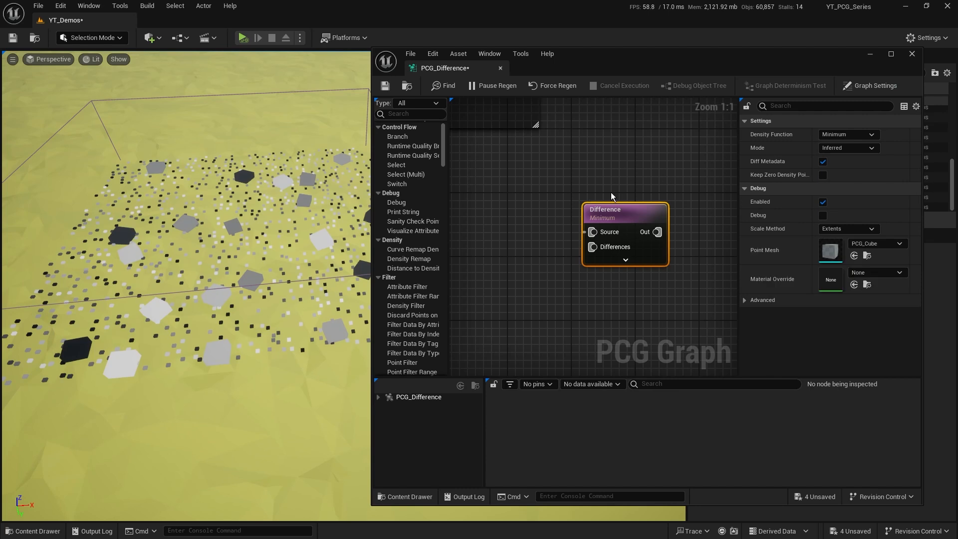
pyautogui.scroll(-1, 560, 209)
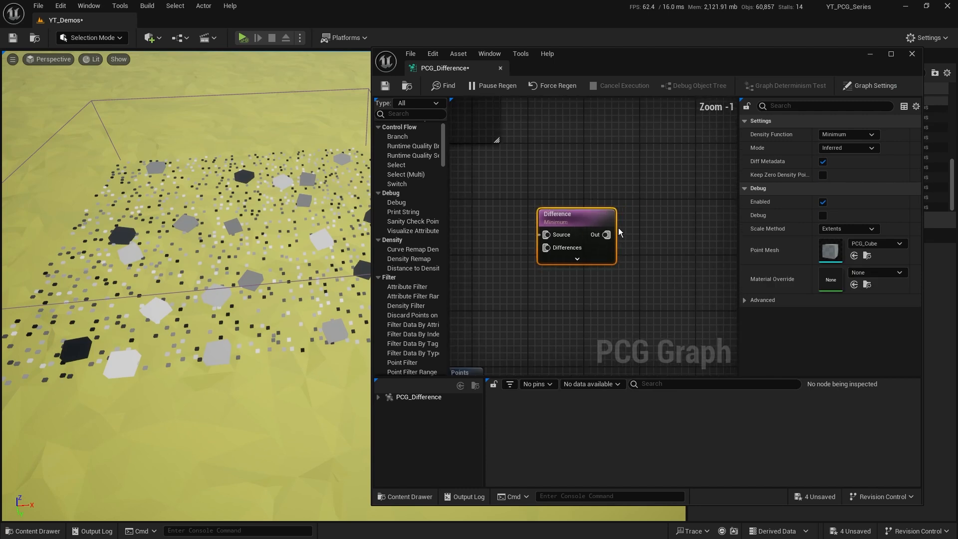
pyautogui.scroll(-3, 589, 252)
pyautogui.moveTo(456, 228); pyautogui.dragTo(620, 240, button='right')
pyautogui.moveTo(681, 213); pyautogui.dragTo(683, 142)
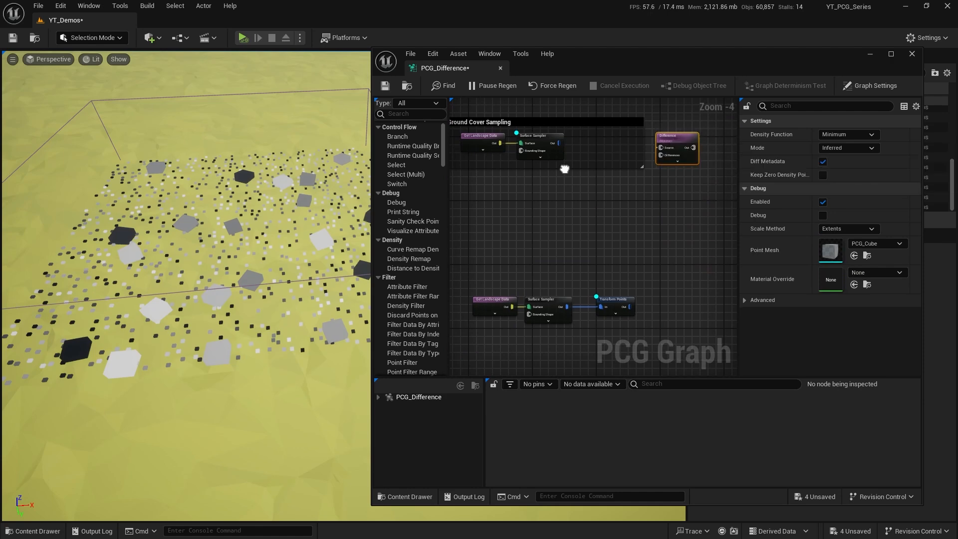
# Connect the ground cover Surface Sampler to the Difference node's Source input and the rock Transform Points to its Differences input
pyautogui.moveTo(466, 145); pyautogui.dragTo(496, 175, button='right')
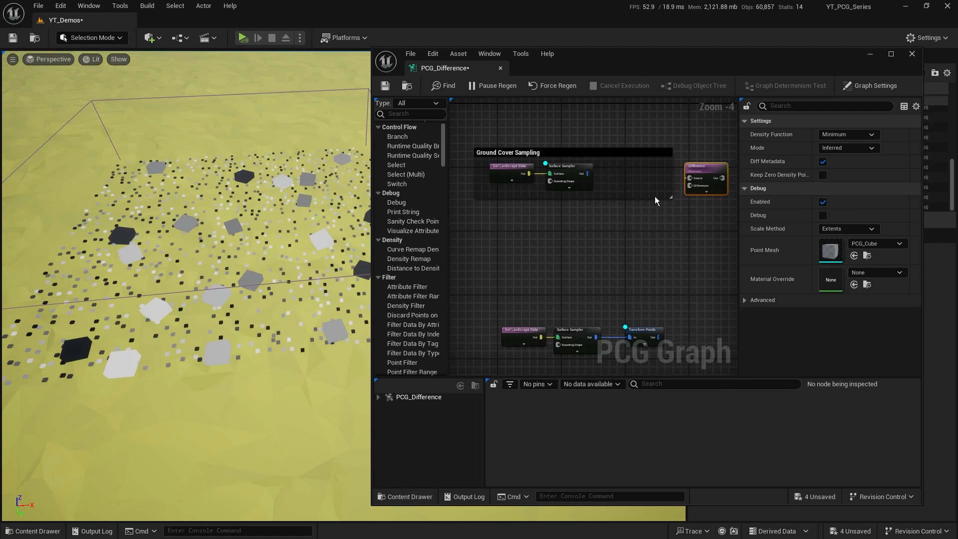
pyautogui.moveTo(588, 172); pyautogui.dragTo(659, 337)
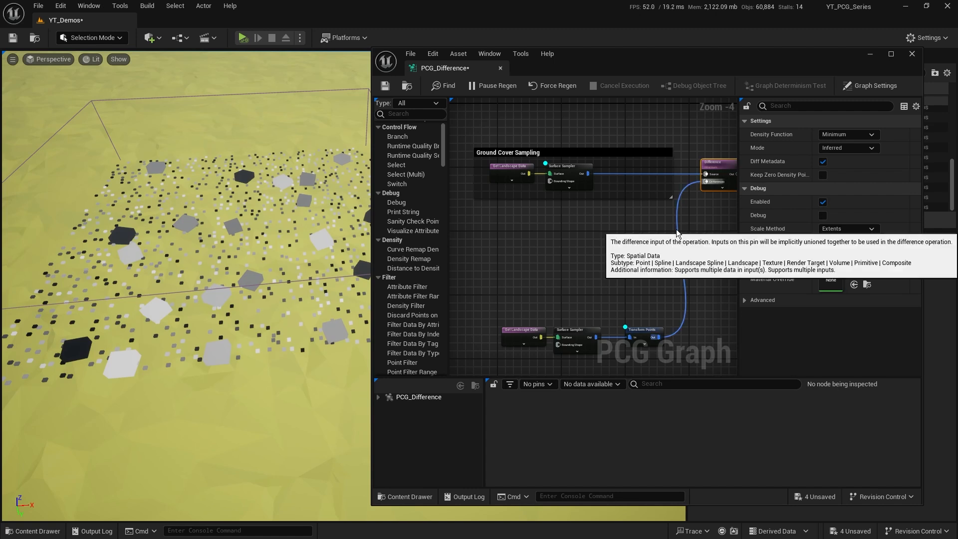
# Break both links feeding the Source and Differences inputs of the Difference node
pyautogui.scroll(-2, 507, 319)
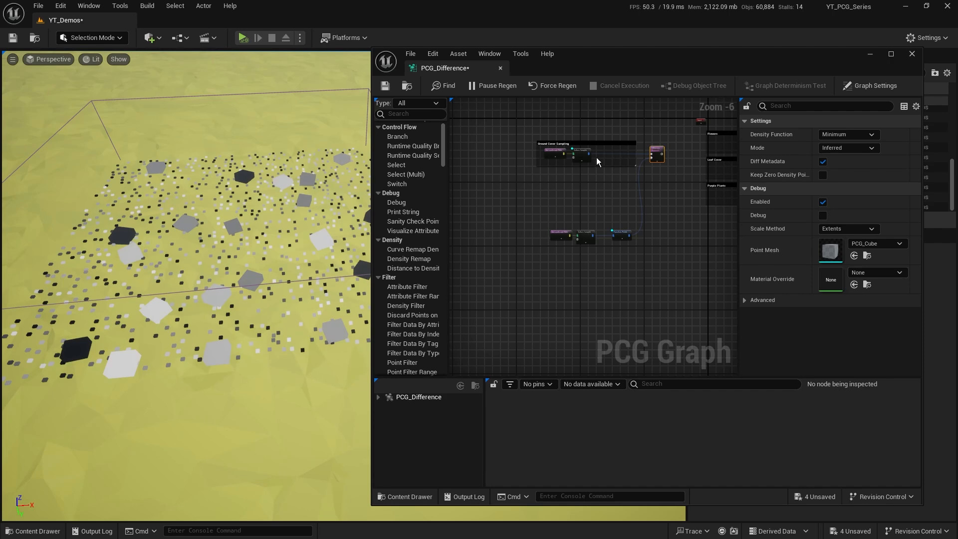
pyautogui.moveTo(590, 140); pyautogui.dragTo(580, 208, button='right')
pyautogui.scroll(4, 580, 209)
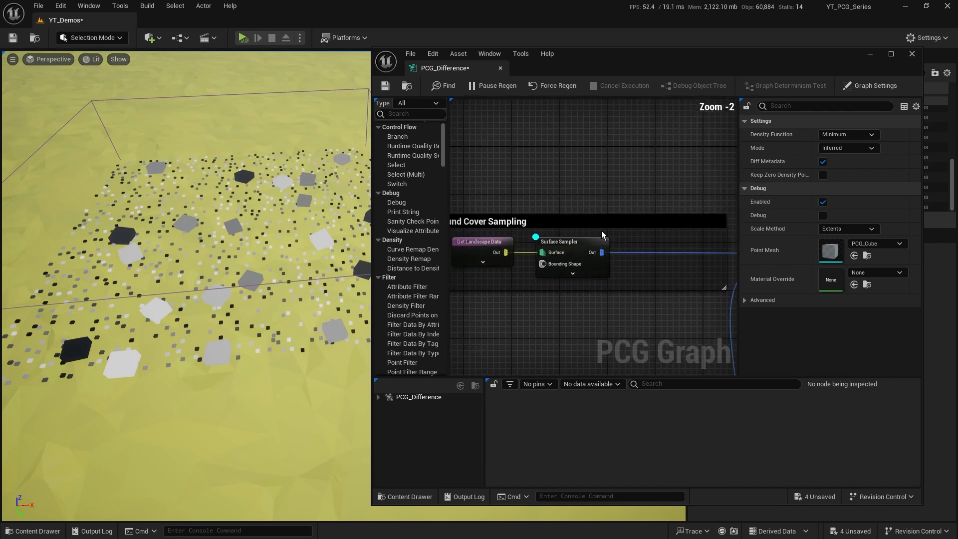
pyautogui.scroll(-2, 646, 243)
pyautogui.moveTo(699, 290); pyautogui.dragTo(641, 265, button='right')
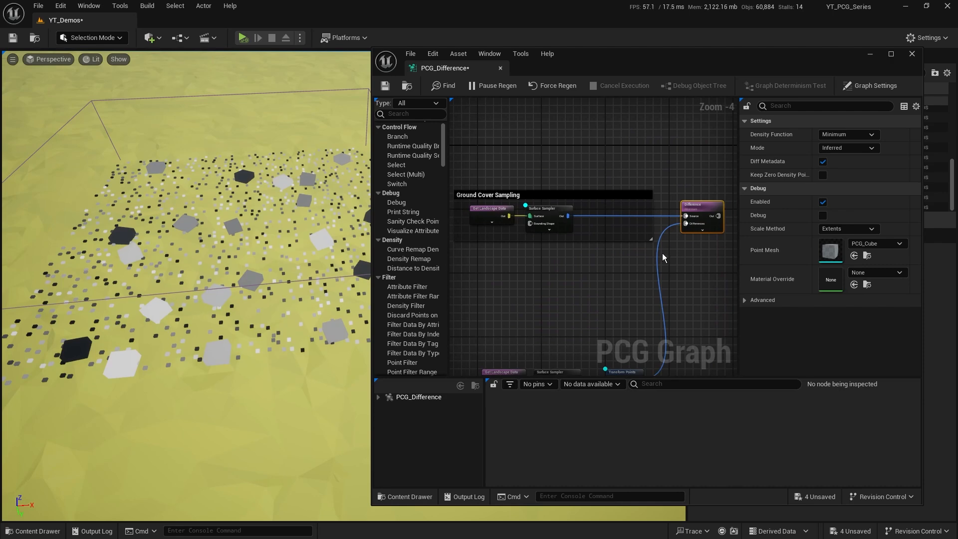
pyautogui.click(660, 237)
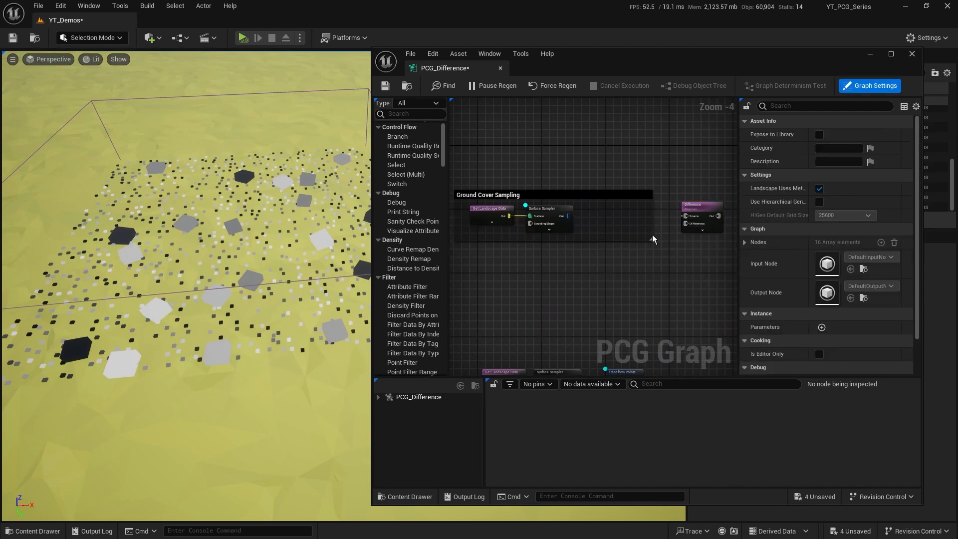
# Add a named reroute declaration node fed by the output of the ground cover Surface Sampler
pyautogui.rightClick(592, 216)
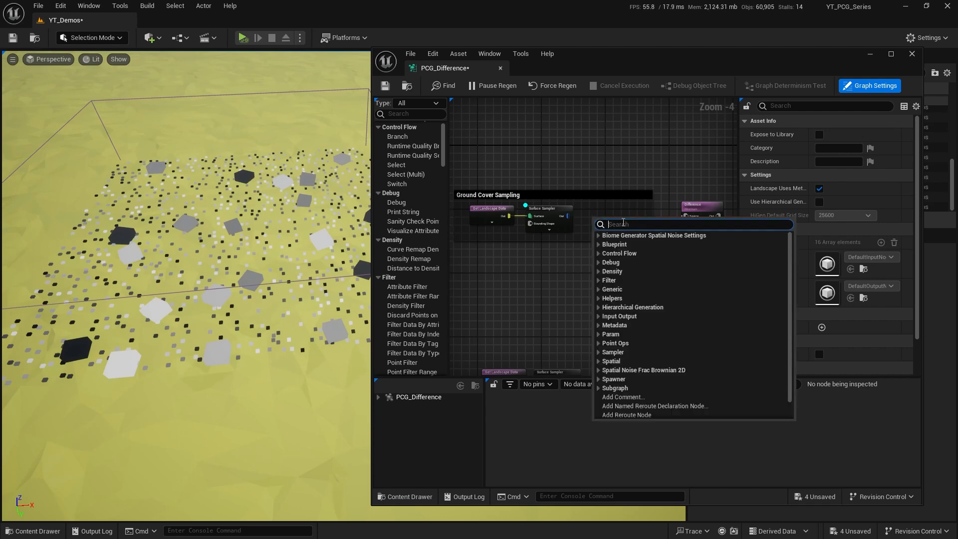
pyautogui.click(563, 279)
pyautogui.moveTo(567, 216); pyautogui.dragTo(615, 214)
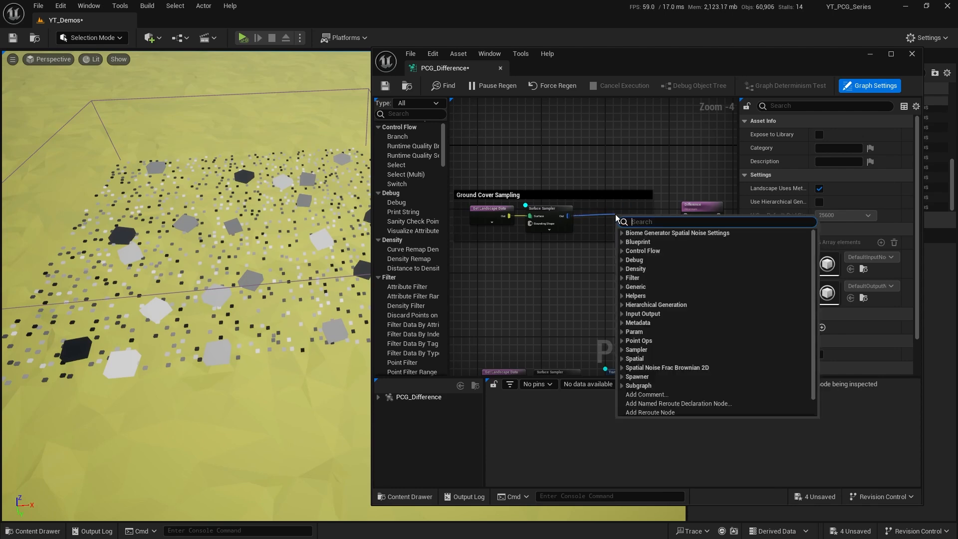
pyautogui.write('named')
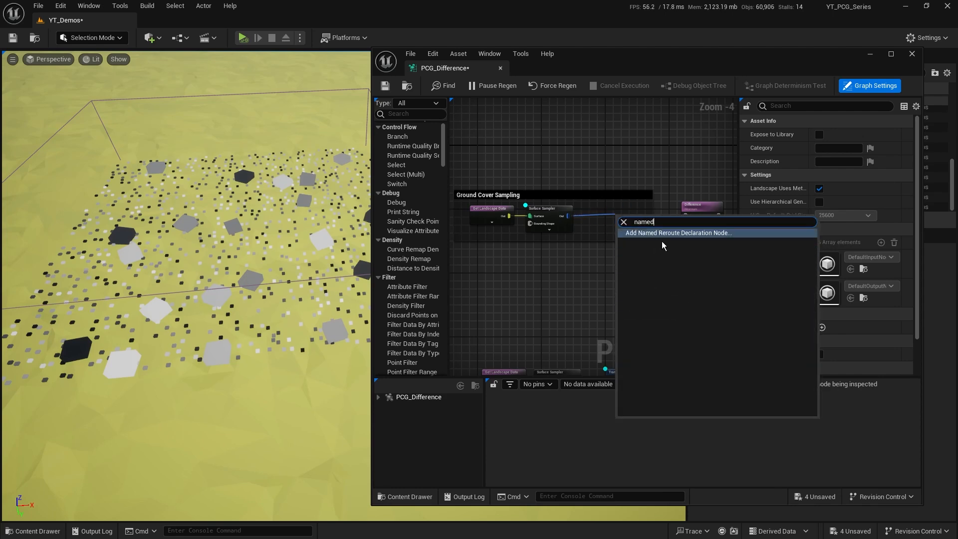
pyautogui.click(722, 232)
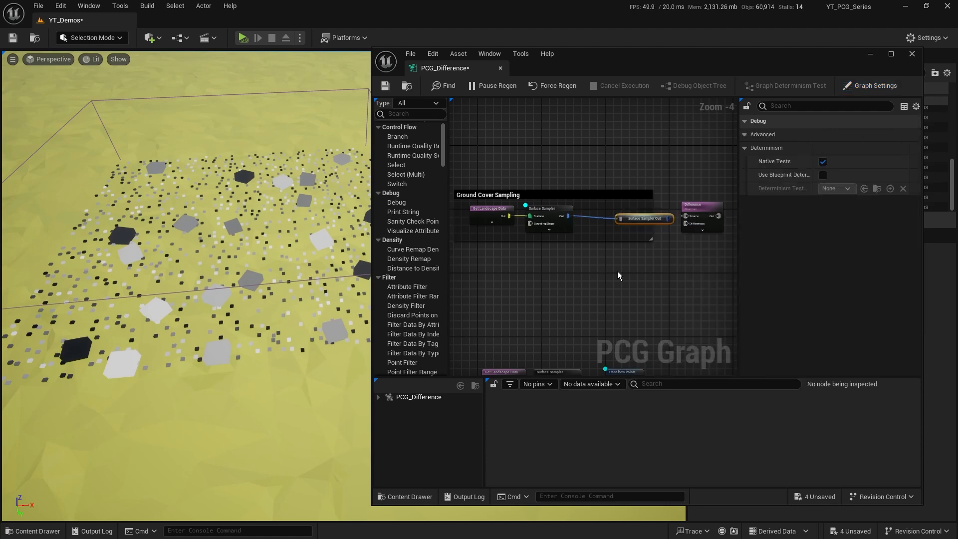
pyautogui.click(745, 134)
pyautogui.click(745, 134)
pyautogui.click(745, 147)
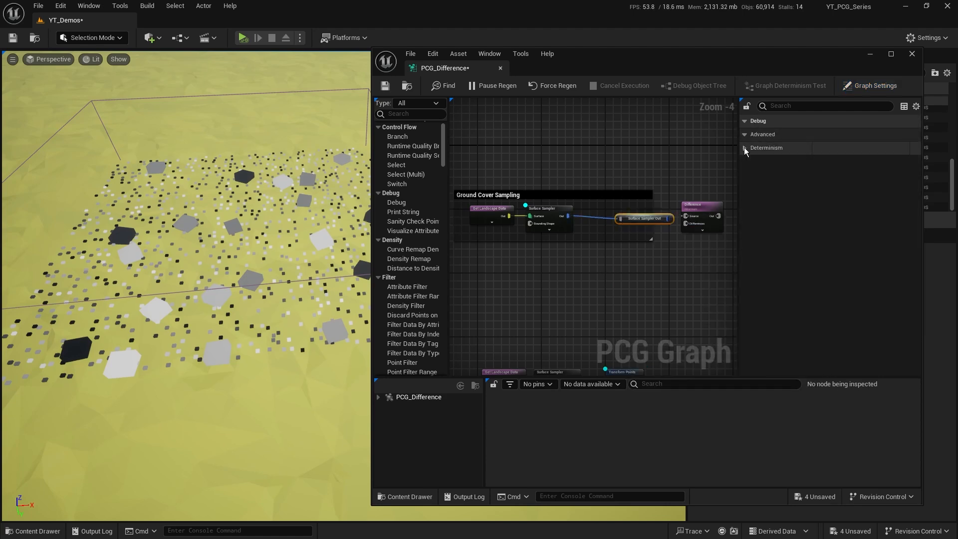
pyautogui.click(744, 148)
pyautogui.click(572, 289)
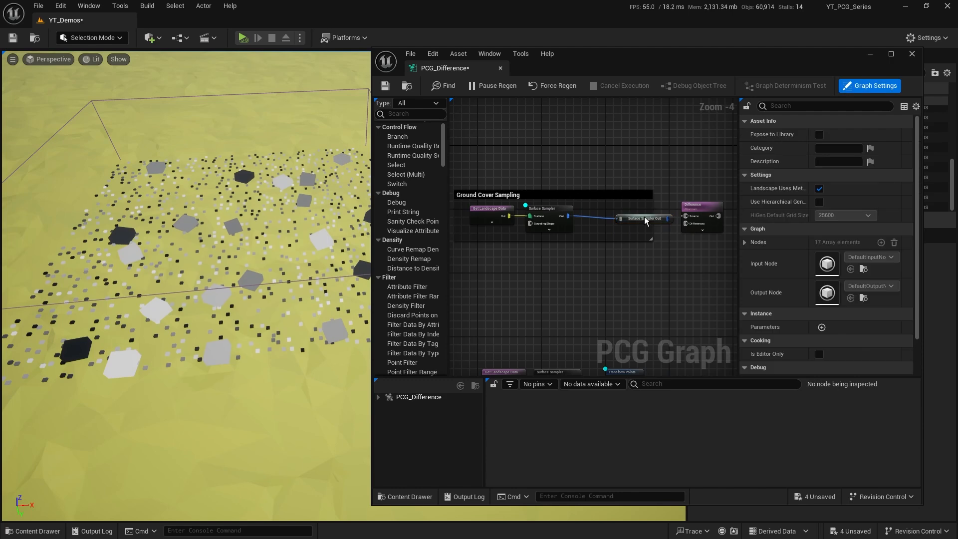
# Move the named reroute closer to the ground cover Surface Sampler and rename it "Ground Cover Points"
pyautogui.moveTo(645, 217); pyautogui.dragTo(619, 216)
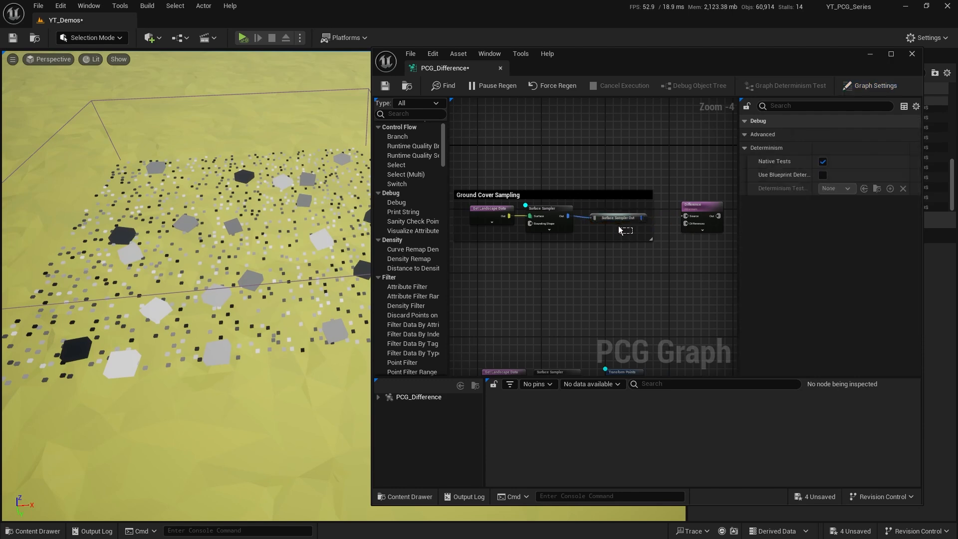
pyautogui.press('F2')
pyautogui.write('Ground Cover Points')
pyautogui.press('Return')
# Place a Ground Cover Points reroute in the Flowers group and connect it to that group's Density Filter input
pyautogui.moveTo(643, 298); pyautogui.dragTo(614, 262, button='right')
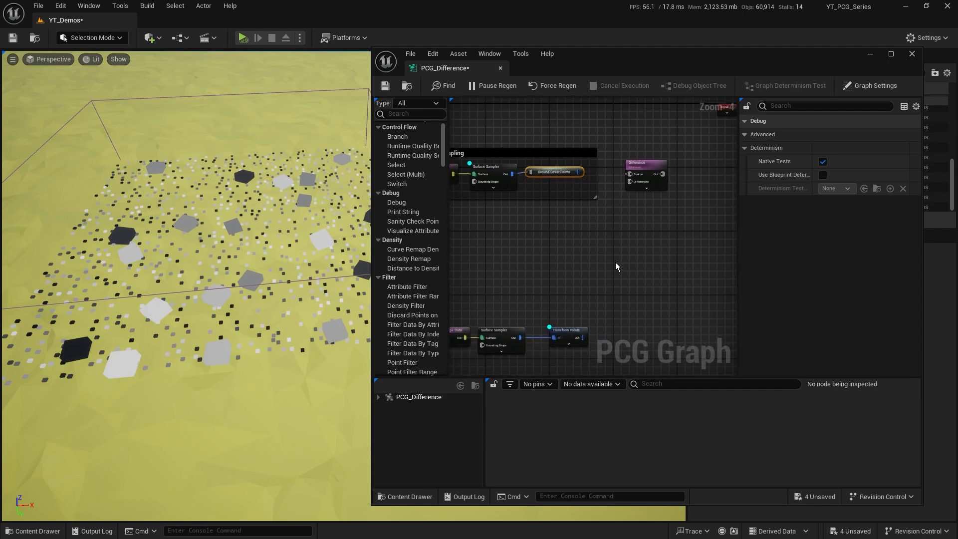
pyautogui.rightClick(616, 263)
pyautogui.write('ground')
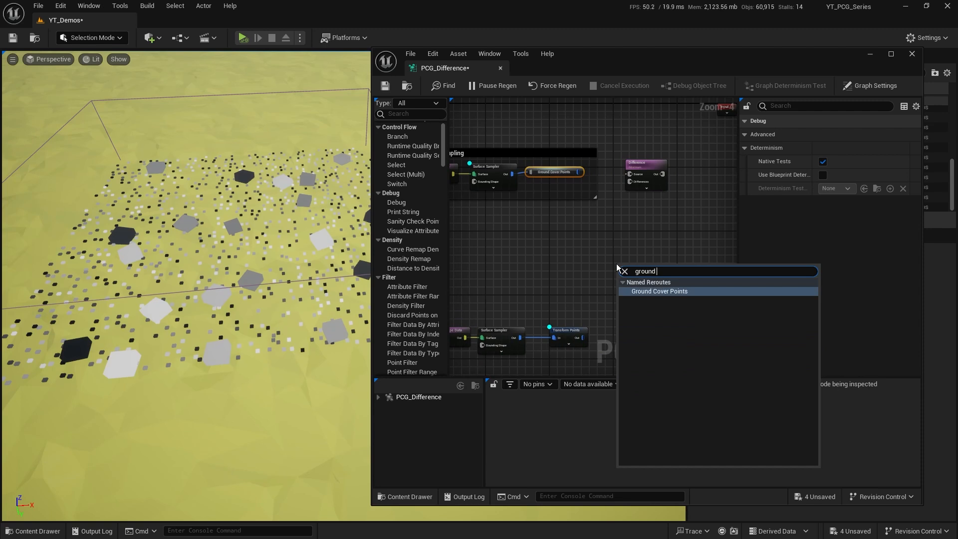
pyautogui.press('Return')
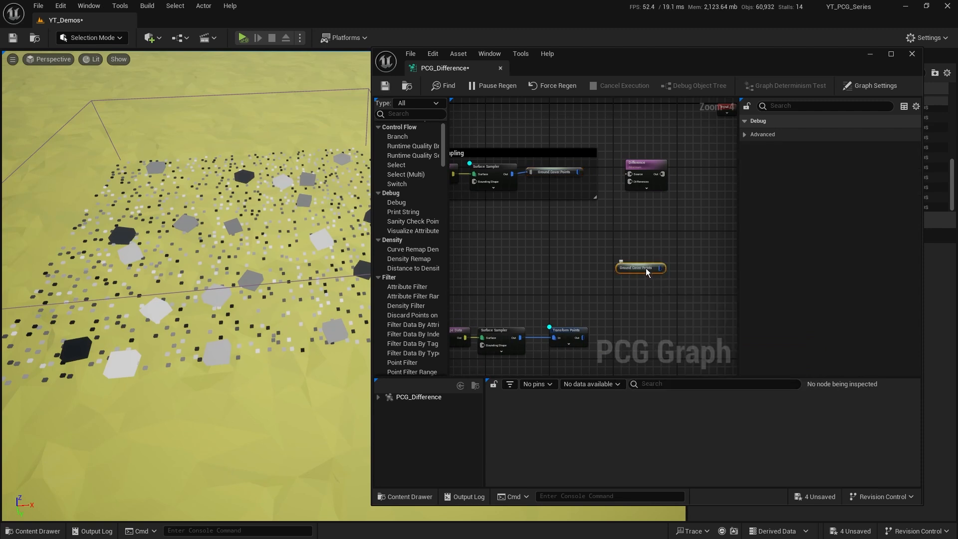
pyautogui.moveTo(645, 272); pyautogui.dragTo(686, 268)
pyautogui.moveTo(686, 268); pyautogui.dragTo(581, 274, button='right')
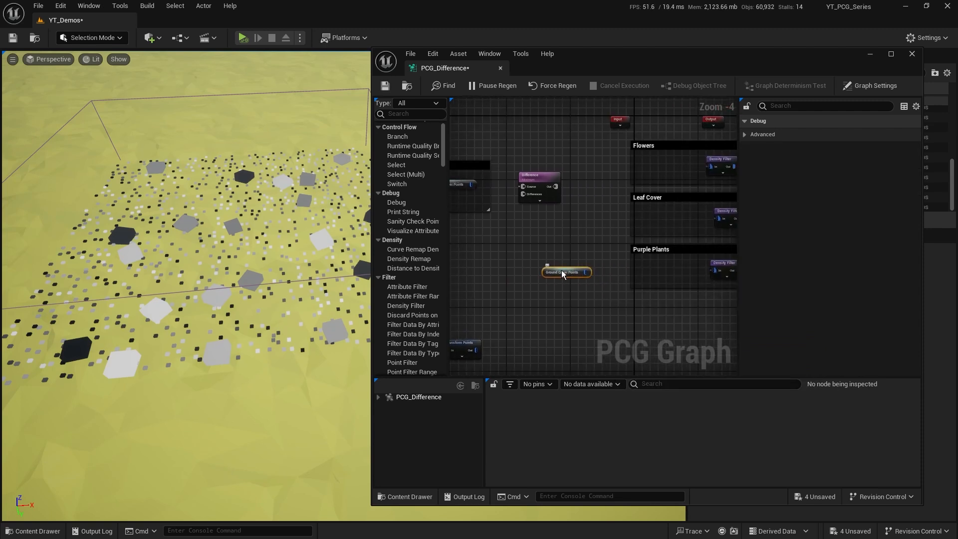
pyautogui.moveTo(561, 272); pyautogui.dragTo(713, 166)
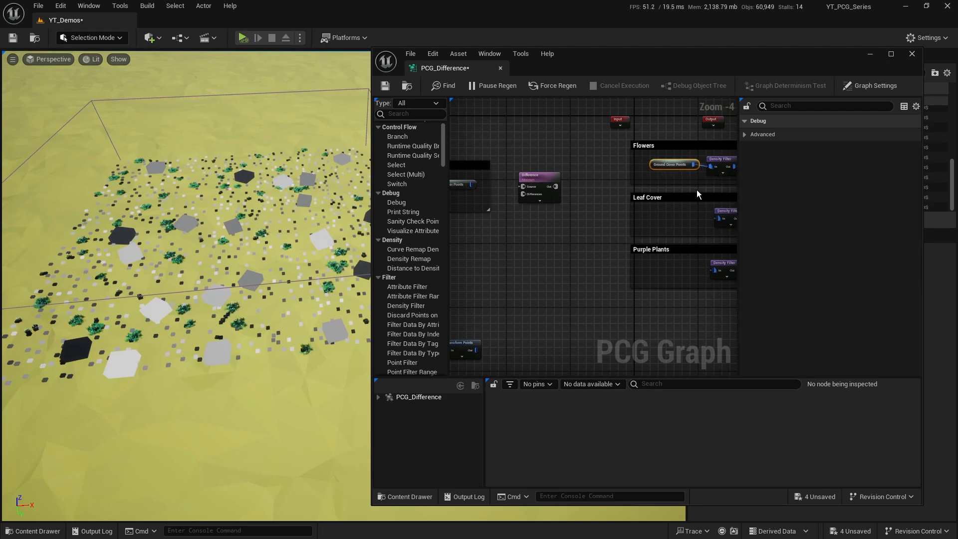
# Duplicate the Ground Cover Points reroute into the Leaf Cover and Purple Plants groups and connect each copy to its Density Filter
pyautogui.hotkey('ctrl', 'd')
pyautogui.moveTo(666, 222); pyautogui.dragTo(717, 218)
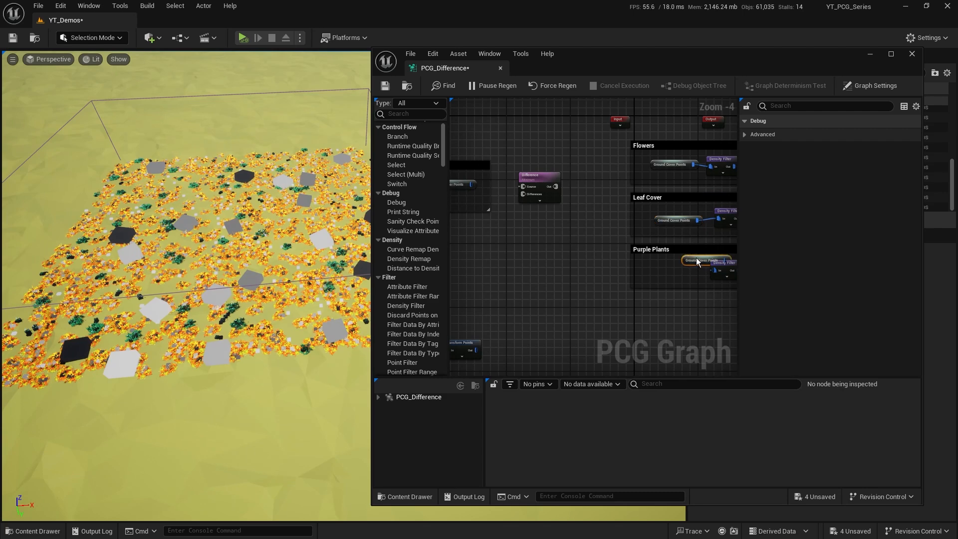
pyautogui.hotkey('ctrl', 'd')
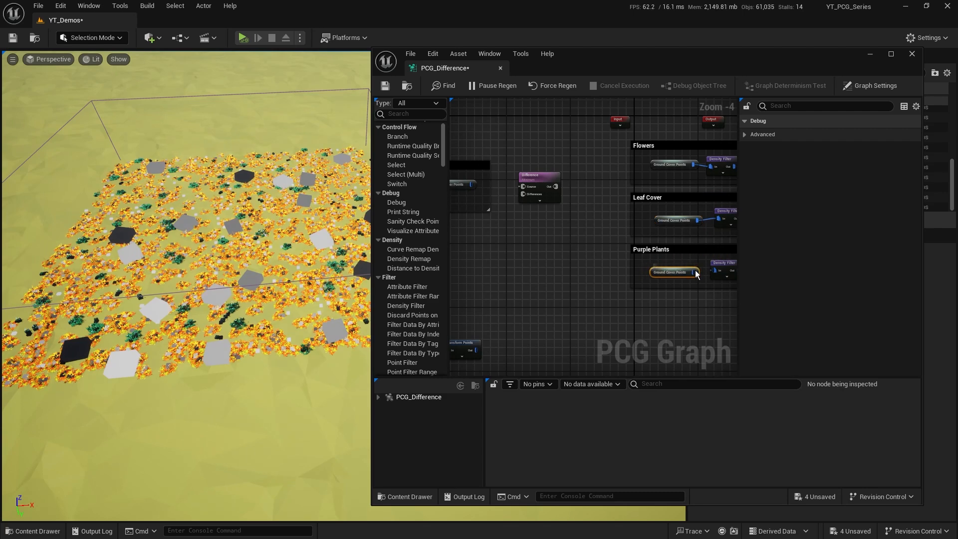
pyautogui.moveTo(692, 272); pyautogui.dragTo(716, 270)
# Turn off the debug display of the ground cover Surface Sampler
pyautogui.moveTo(508, 246); pyautogui.dragTo(661, 243, button='right')
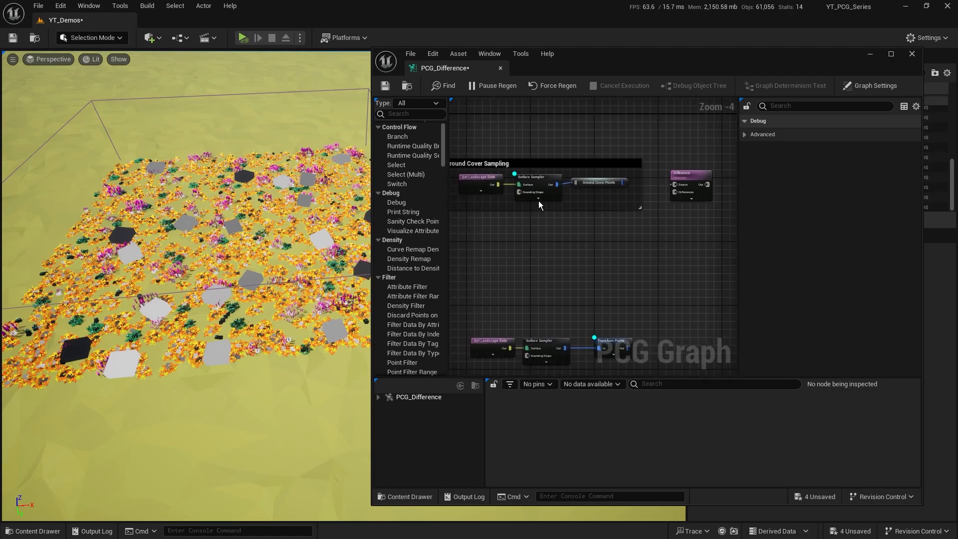
pyautogui.moveTo(535, 186); pyautogui.dragTo(535, 187)
pyautogui.press('d')
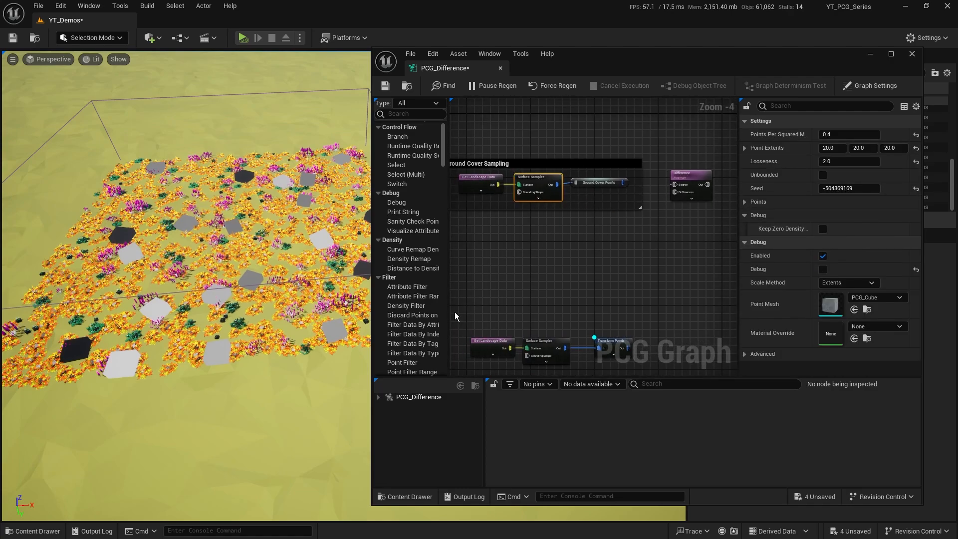
# Turn off the debug display on the Transform Points nodes of the Flowers, Leaf Cover and Purple Plants groups
pyautogui.press('w')
pyautogui.moveTo(304, 339); pyautogui.dragTo(264, 309, button='right')
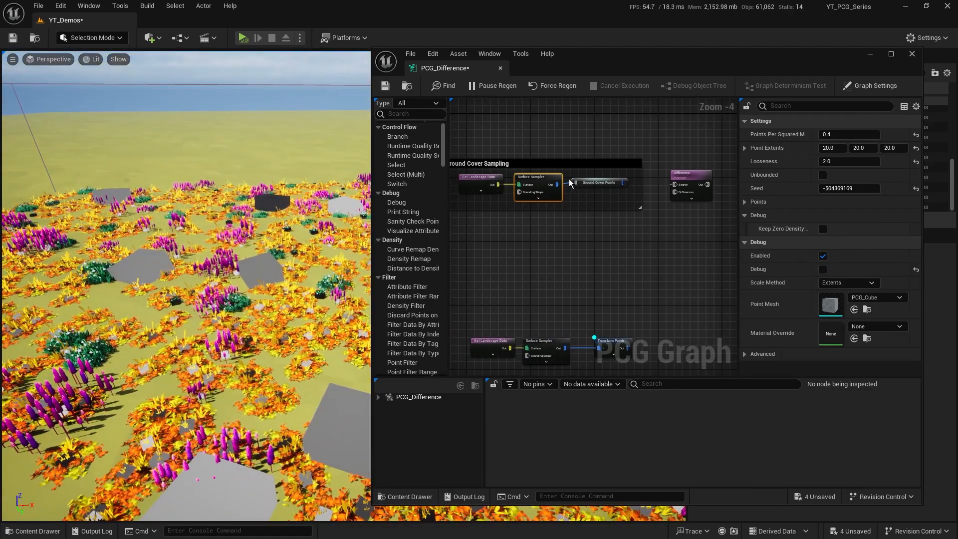
pyautogui.click(593, 184)
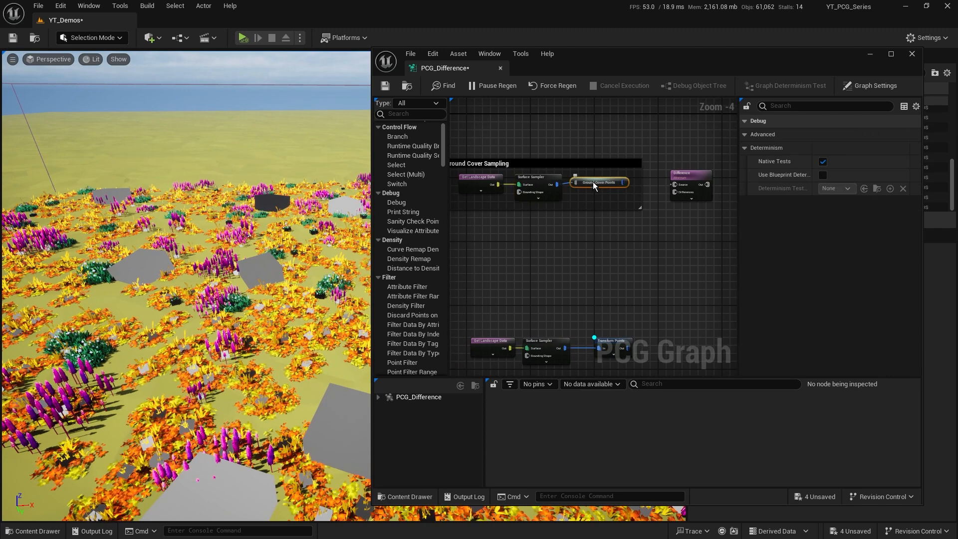
pyautogui.moveTo(655, 236); pyautogui.dragTo(525, 254, button='right')
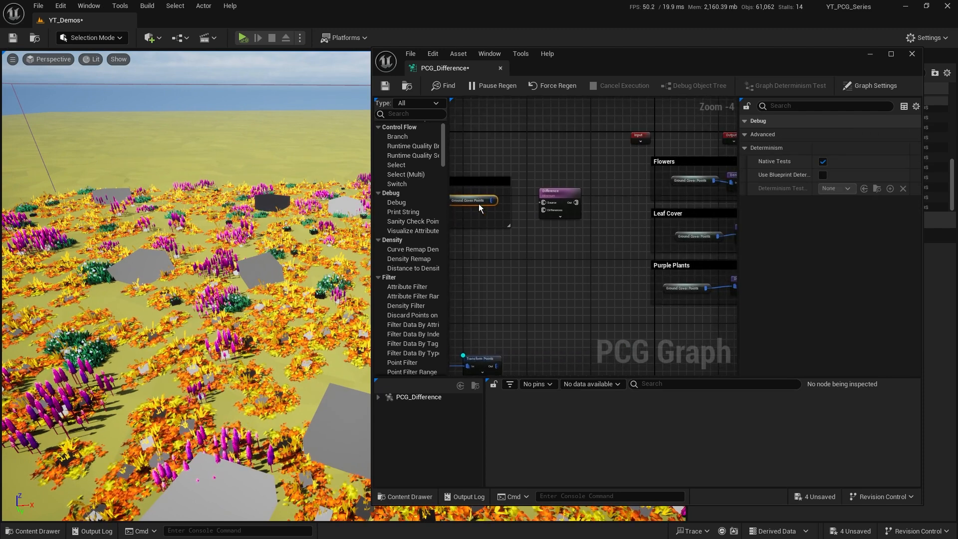
pyautogui.moveTo(628, 266); pyautogui.dragTo(534, 259, button='right')
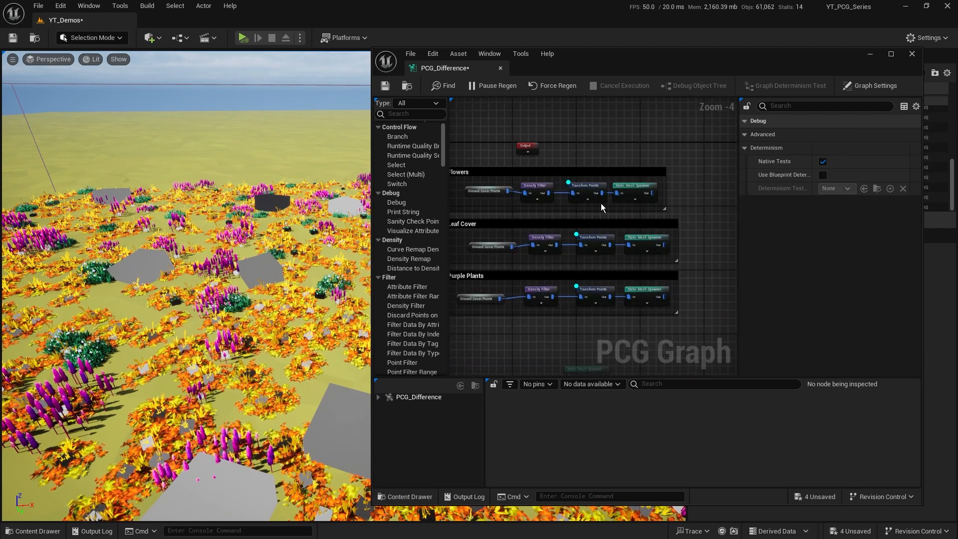
pyautogui.moveTo(591, 154); pyautogui.dragTo(589, 326)
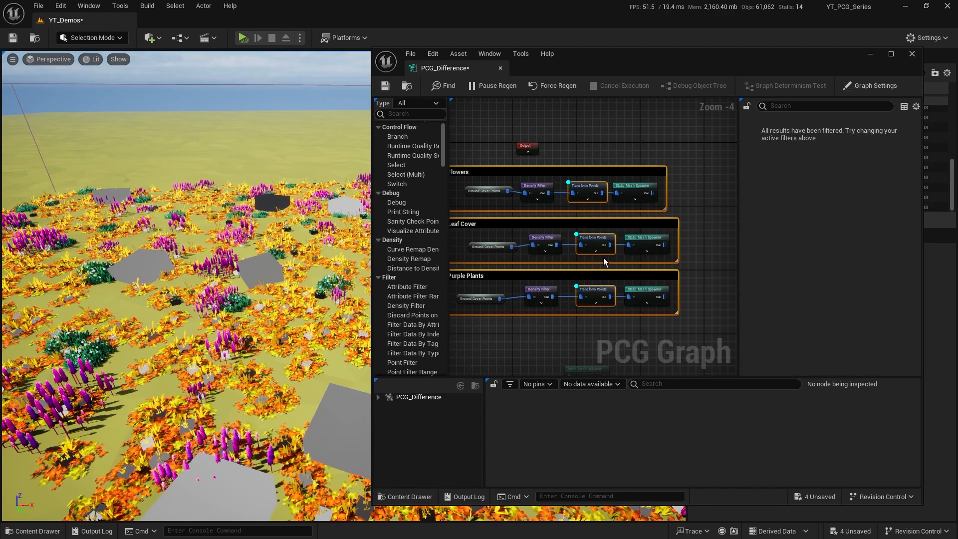
pyautogui.click(510, 337)
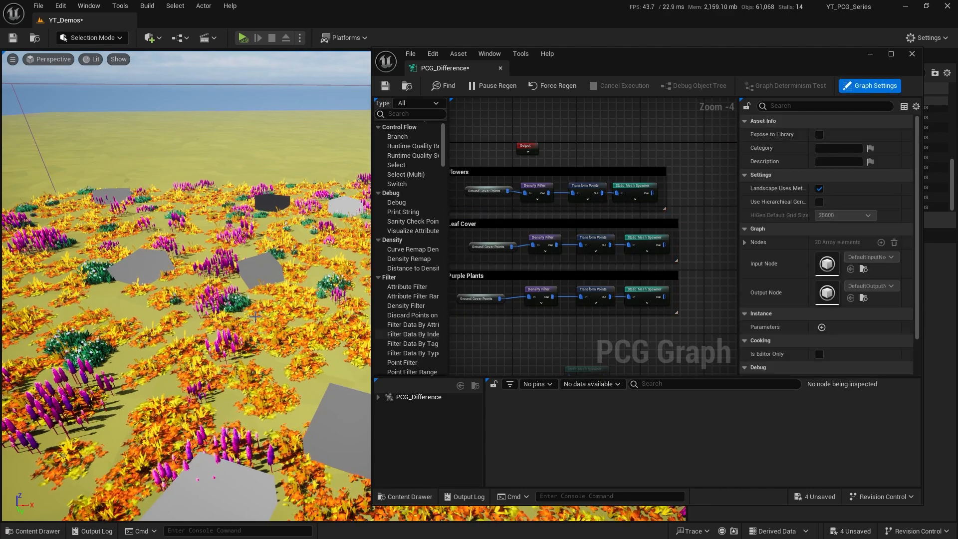
# Examine in the level where the spawned ground cover plants overlap the large rock debug points
pyautogui.press('w')
pyautogui.moveTo(185, 285); pyautogui.dragTo(231, 315, button='right')
pyautogui.press('w')
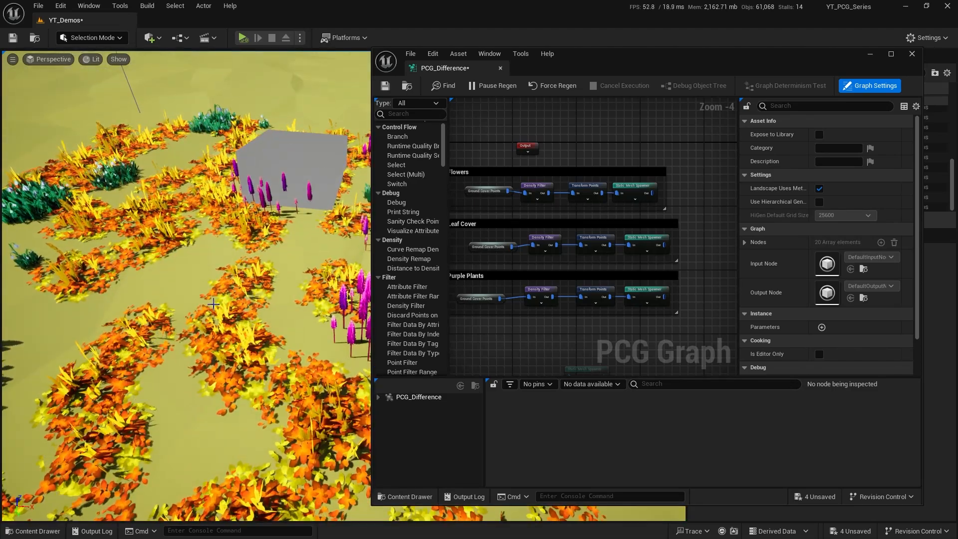
pyautogui.moveTo(232, 315); pyautogui.dragTo(237, 352, button='right')
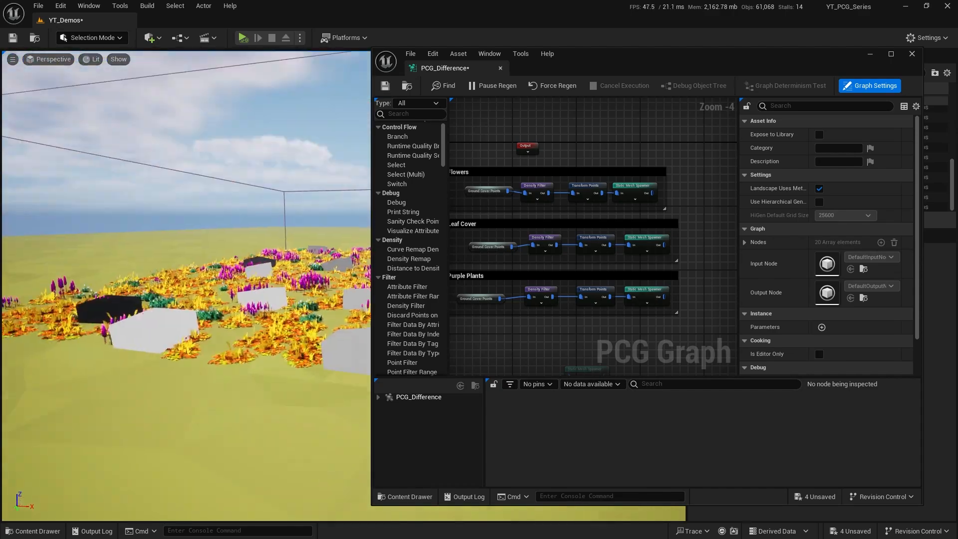
pyautogui.moveTo(237, 319)
pyautogui.mouseDown(button='right')
pyautogui.moveTo(260, 335)
pyautogui.moveTo(236, 344)
pyautogui.moveTo(233, 335)
pyautogui.mouseUp(button='right')
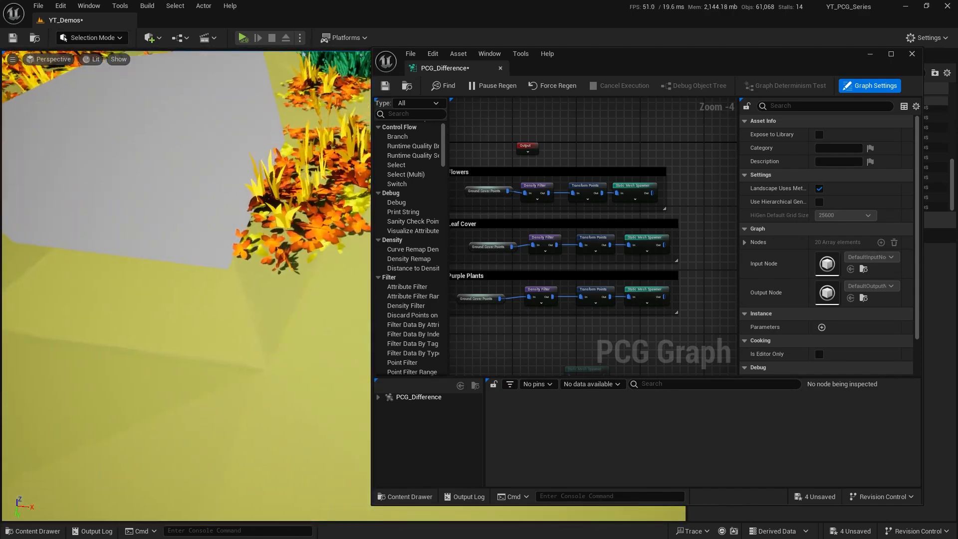
pyautogui.moveTo(169, 300); pyautogui.dragTo(168, 306, button='right')
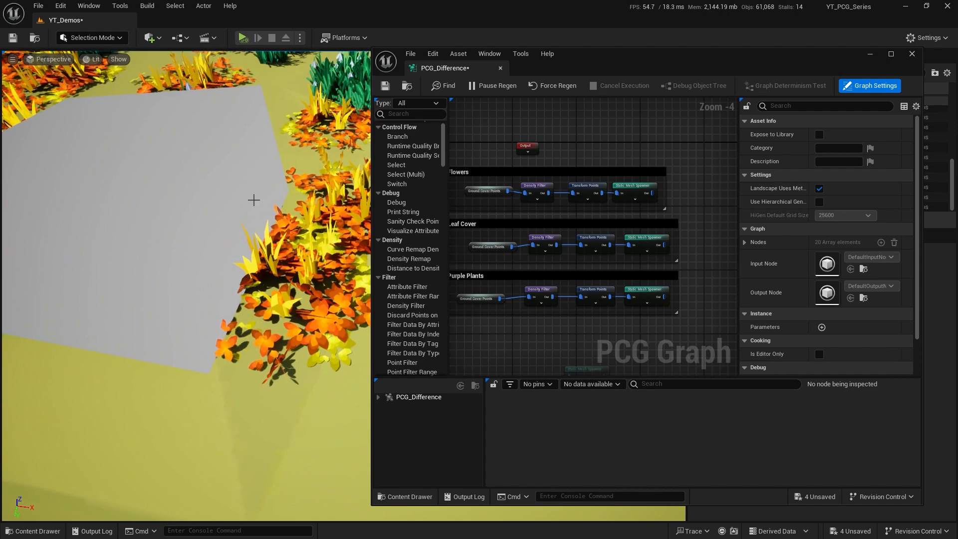
pyautogui.moveTo(292, 250); pyautogui.dragTo(259, 338, button='right')
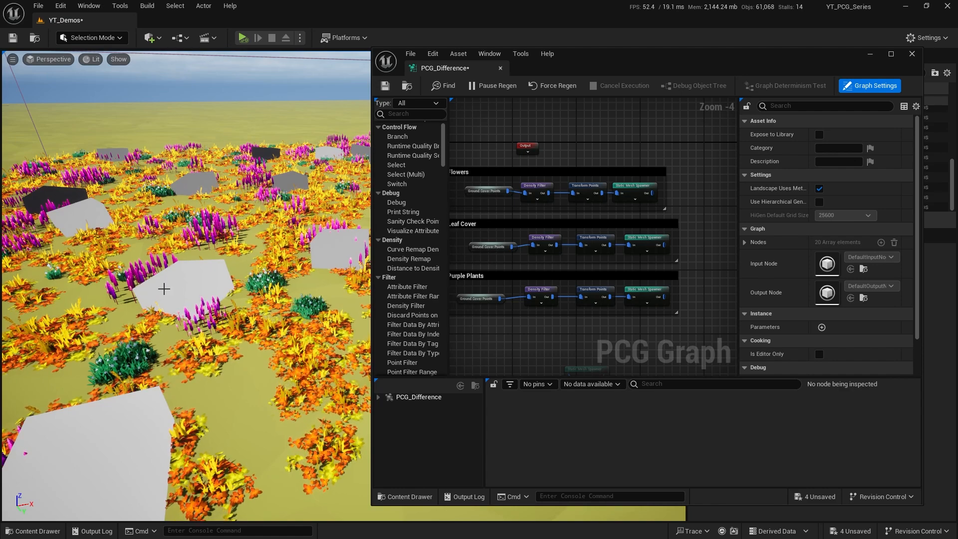
pyautogui.press('w')
pyautogui.moveTo(235, 349)
pyautogui.mouseDown(button='right')
pyautogui.moveTo(237, 371)
pyautogui.moveTo(235, 349)
pyautogui.mouseUp(button='right')
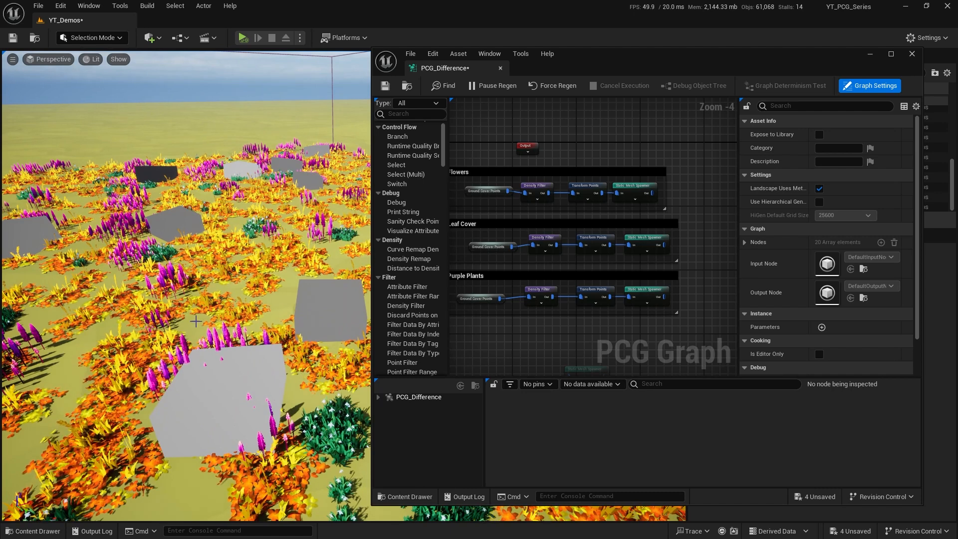
# Connect the Ground Cover Points reroute declaration to the Difference node's Source input and move the Difference node closer to it
pyautogui.moveTo(576, 327); pyautogui.dragTo(736, 306, button='right')
pyautogui.moveTo(537, 265); pyautogui.dragTo(699, 287, button='right')
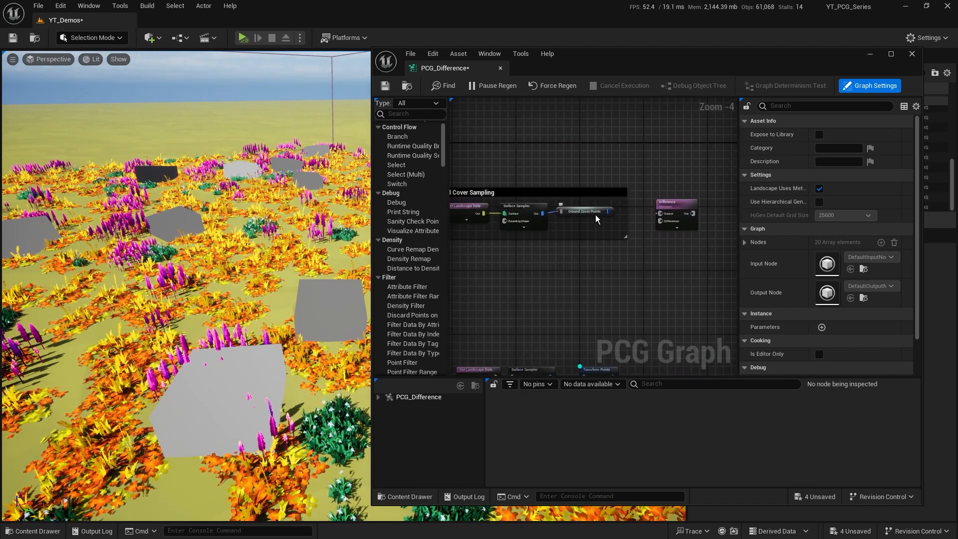
pyautogui.moveTo(608, 210); pyautogui.dragTo(658, 207)
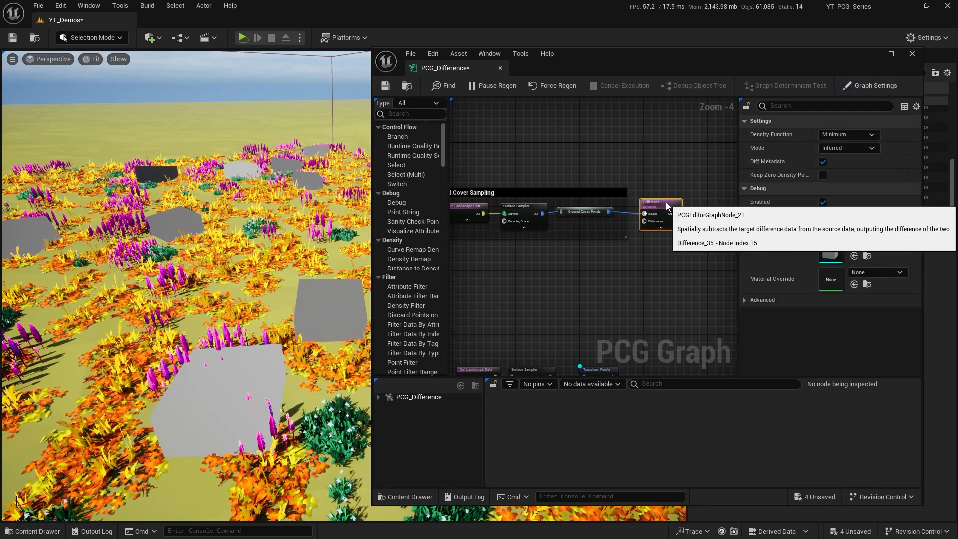
pyautogui.moveTo(651, 190); pyautogui.dragTo(476, 269)
pyautogui.moveTo(529, 300); pyautogui.dragTo(662, 269, button='right')
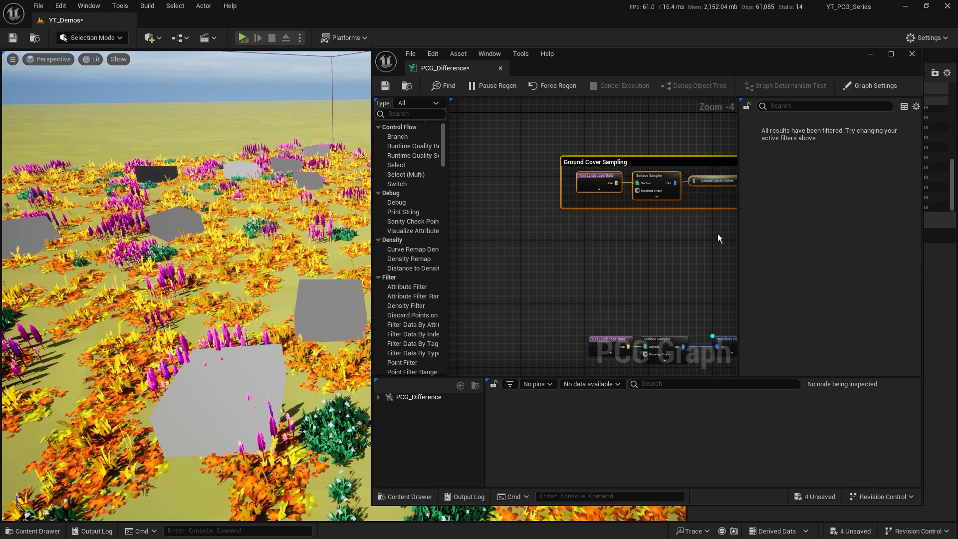
pyautogui.moveTo(719, 233); pyautogui.dragTo(666, 243, button='right')
pyautogui.click(646, 232)
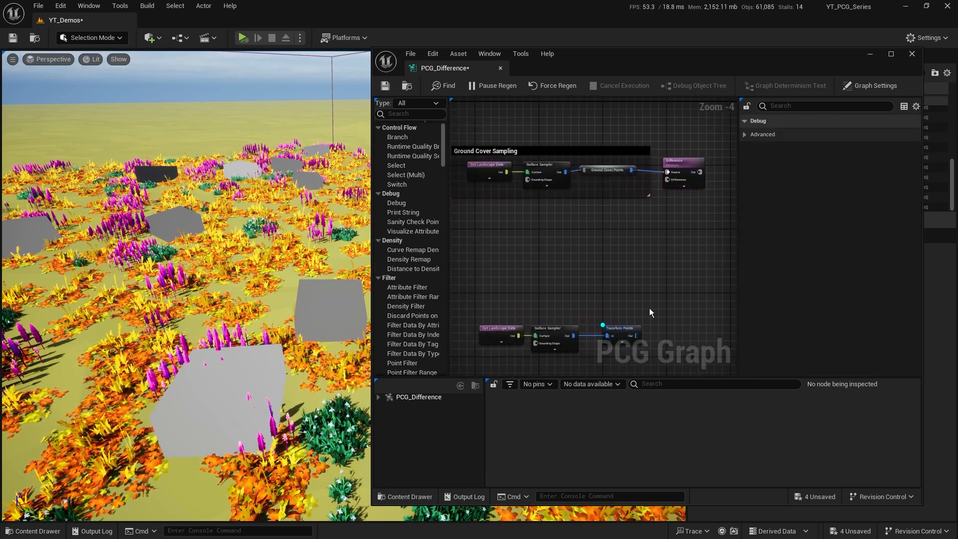
# Shift the rock Transform Points node closer to its Surface Sampler
pyautogui.moveTo(648, 307); pyautogui.dragTo(654, 255, button='right')
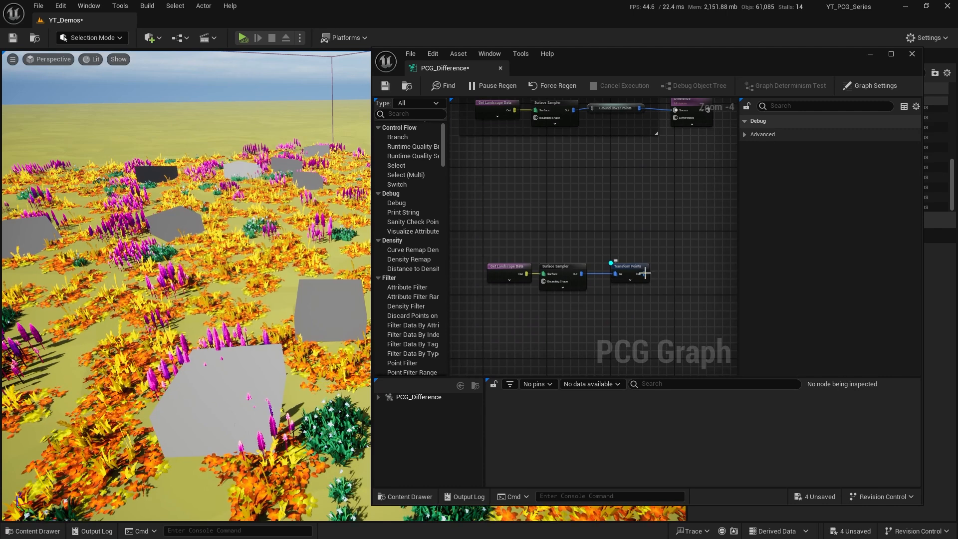
pyautogui.moveTo(627, 269); pyautogui.dragTo(623, 269)
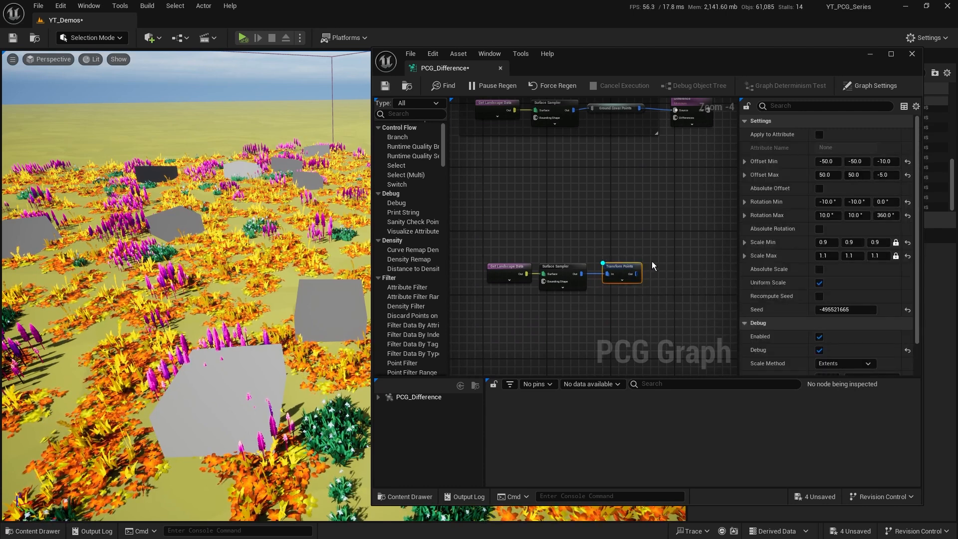
pyautogui.click(652, 262)
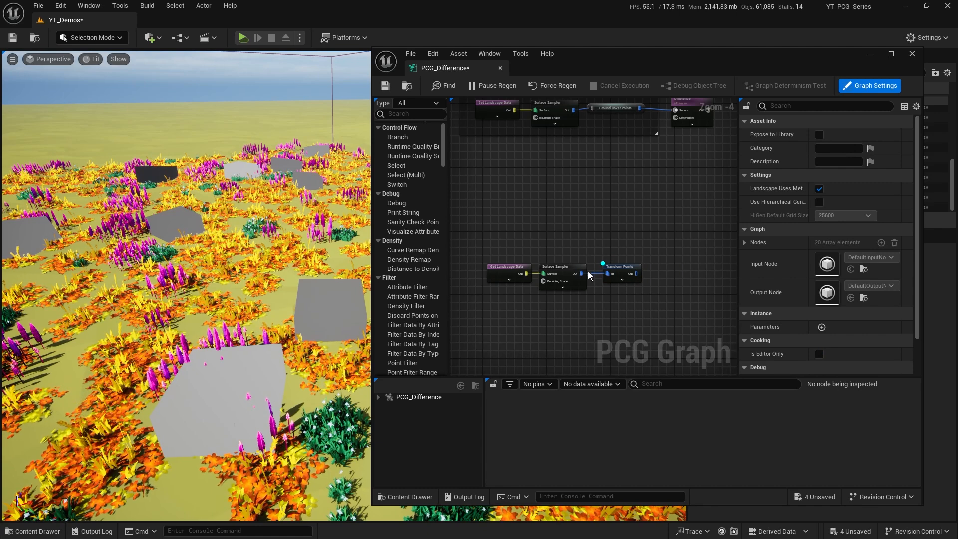
pyautogui.moveTo(537, 322); pyautogui.dragTo(537, 322)
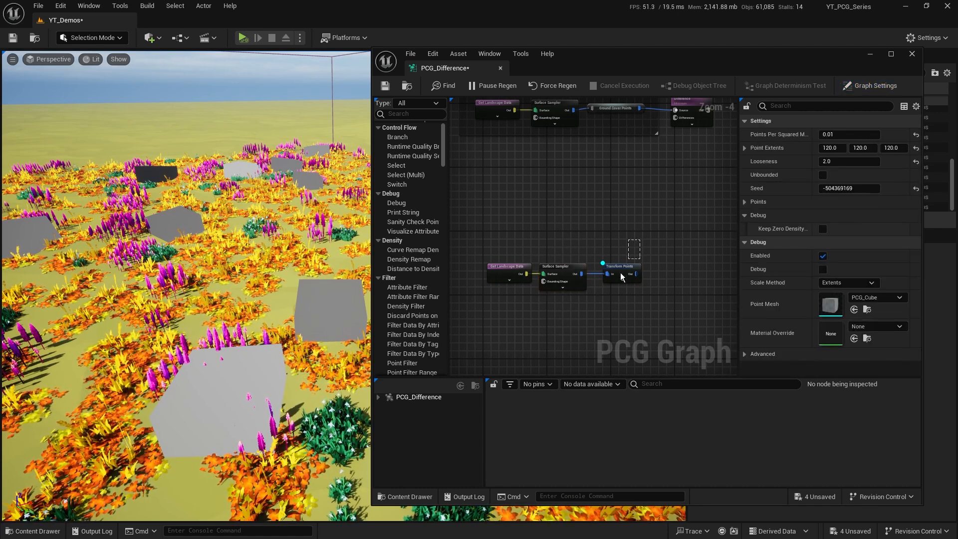
pyautogui.click(622, 269)
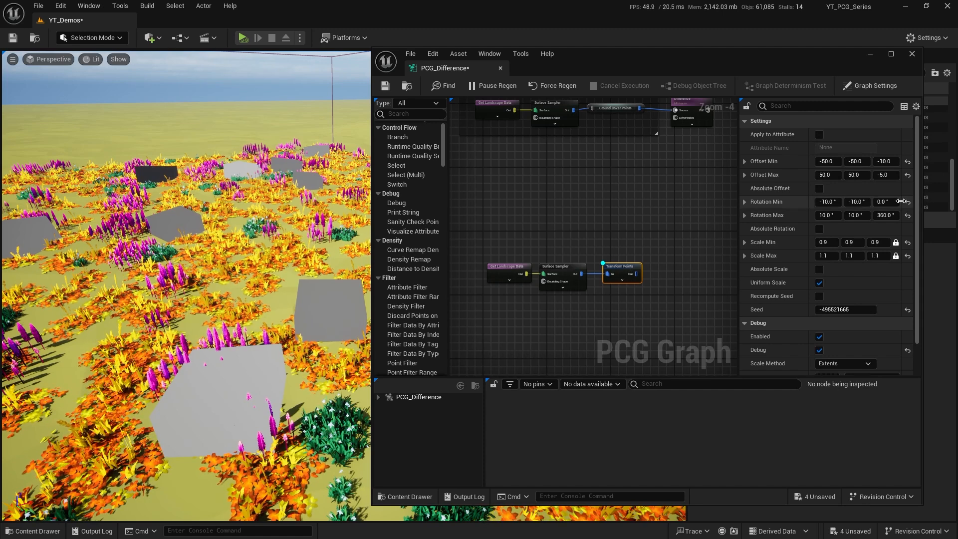
pyautogui.moveTo(629, 260); pyautogui.dragTo(614, 302)
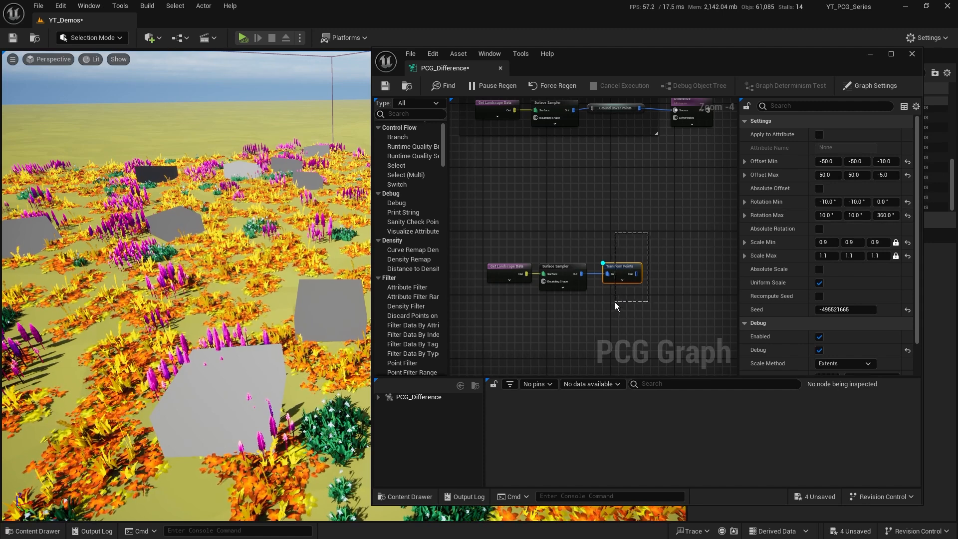
pyautogui.moveTo(634, 192); pyautogui.dragTo(624, 305)
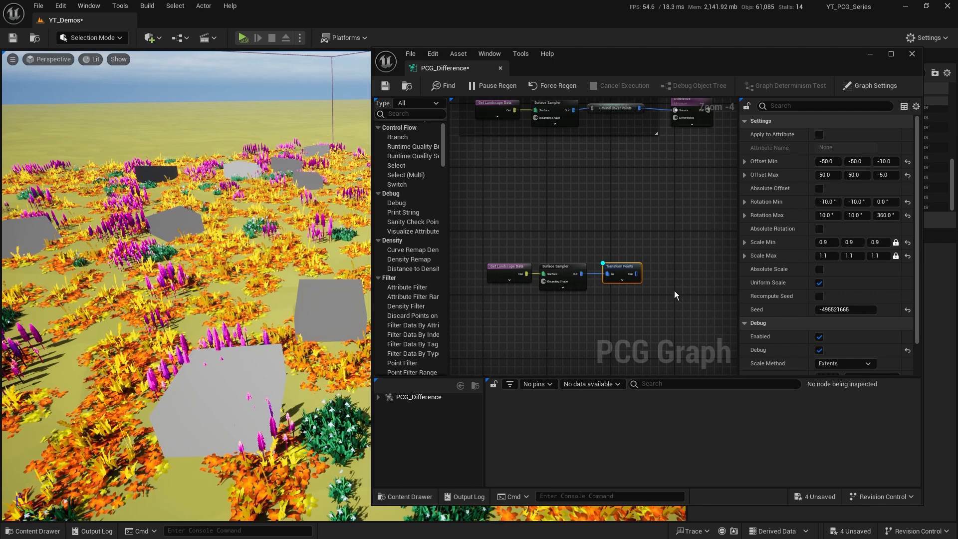
# Add a named reroute declaration called Rock Points to the rock Transform Points output and place it close to that node
pyautogui.moveTo(675, 297); pyautogui.dragTo(586, 296, button='right')
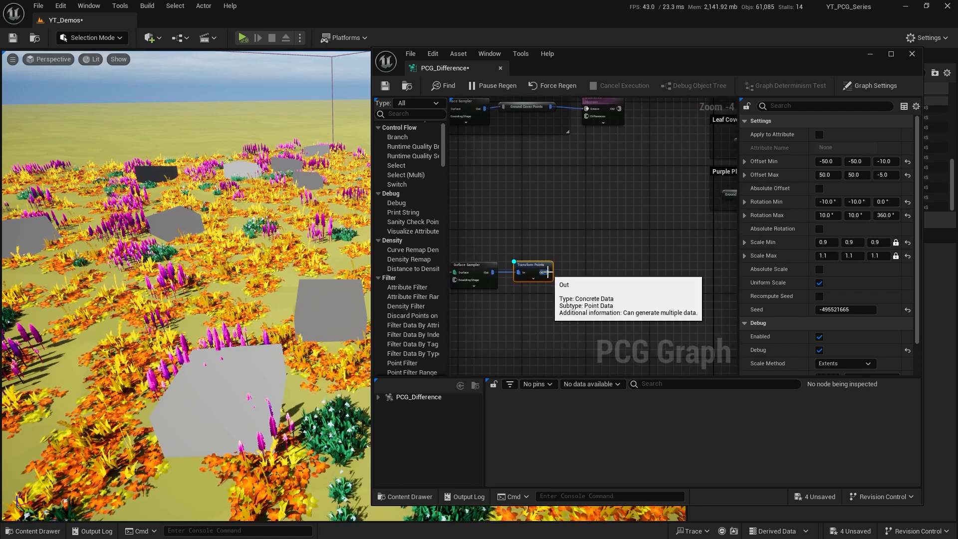
pyautogui.moveTo(547, 272); pyautogui.dragTo(593, 277)
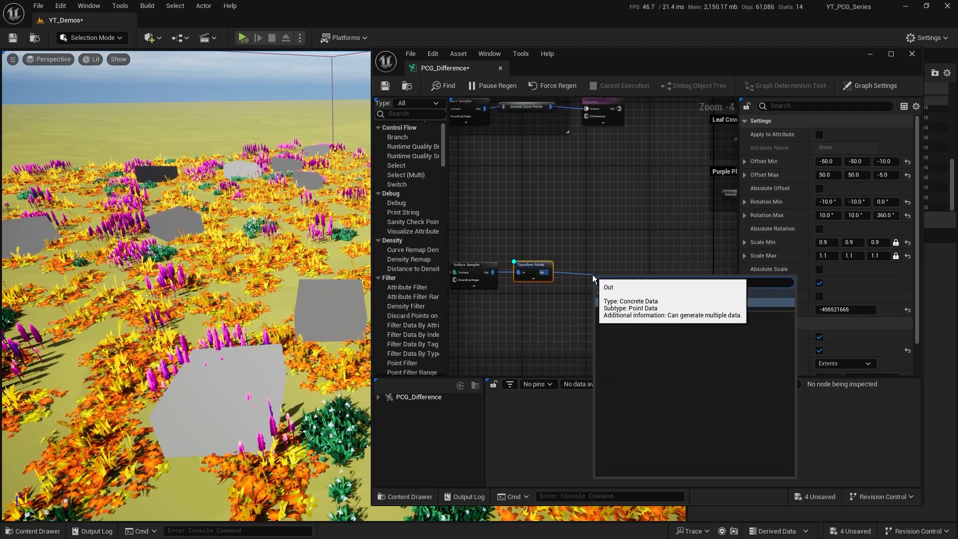
pyautogui.write('named re')
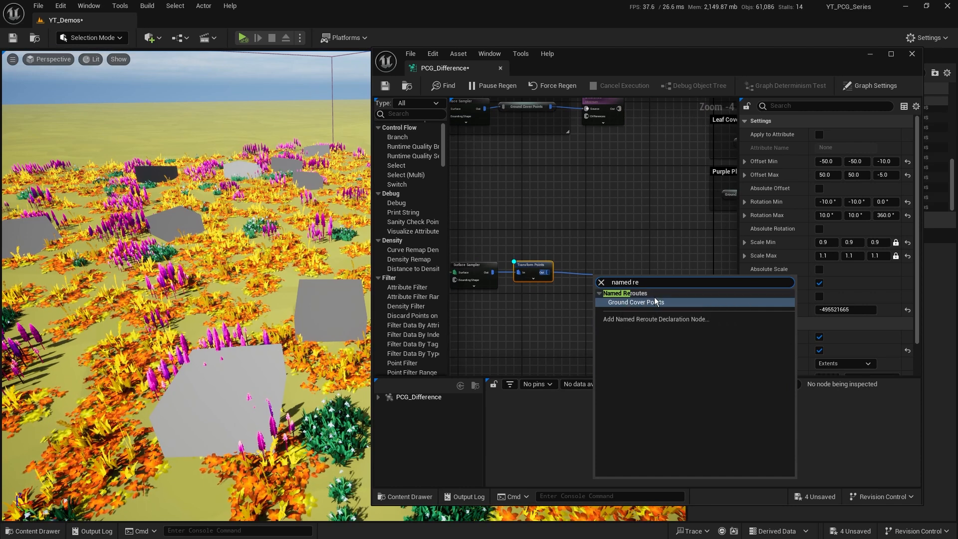
pyautogui.click(668, 320)
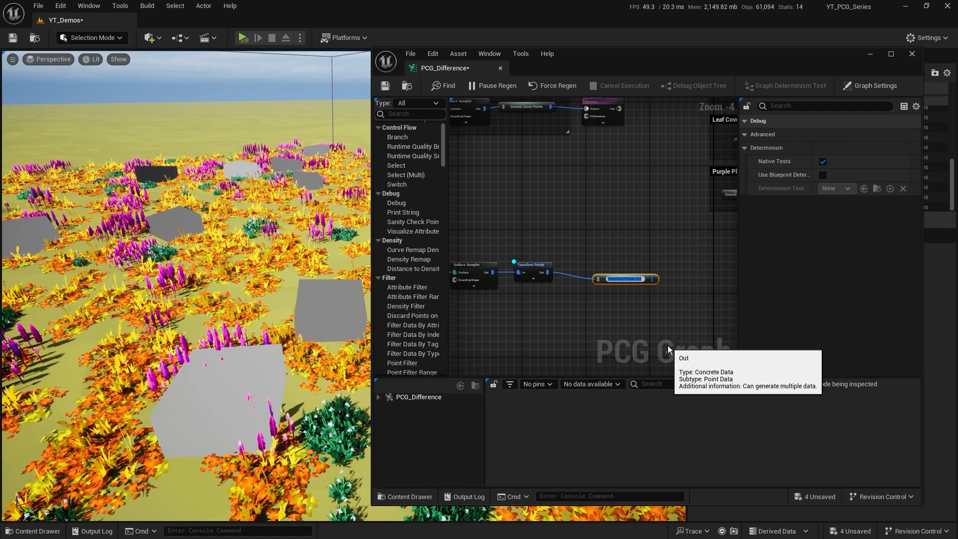
pyautogui.write('Rock Poi')
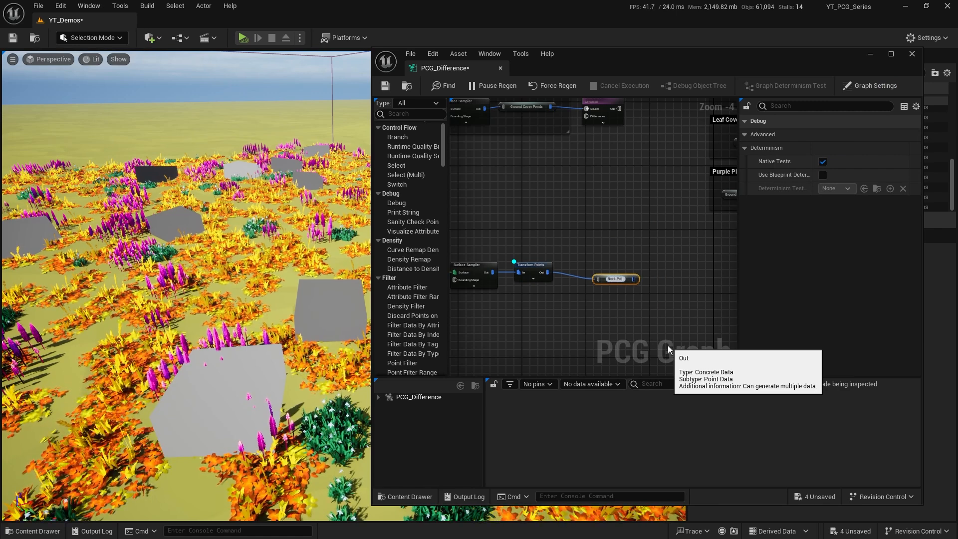
pyautogui.write('nts')
pyautogui.press('Return')
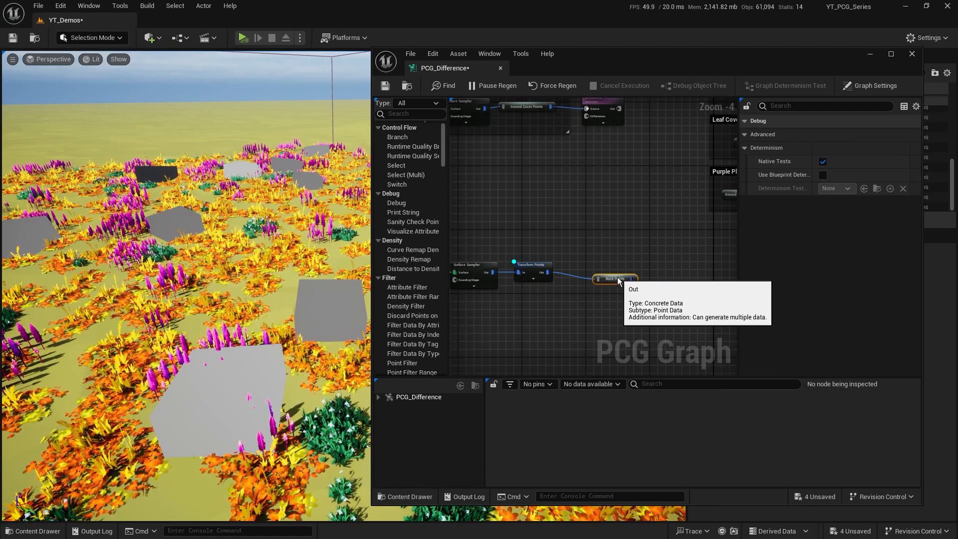
pyautogui.moveTo(618, 277); pyautogui.dragTo(586, 270)
pyautogui.click(697, 279)
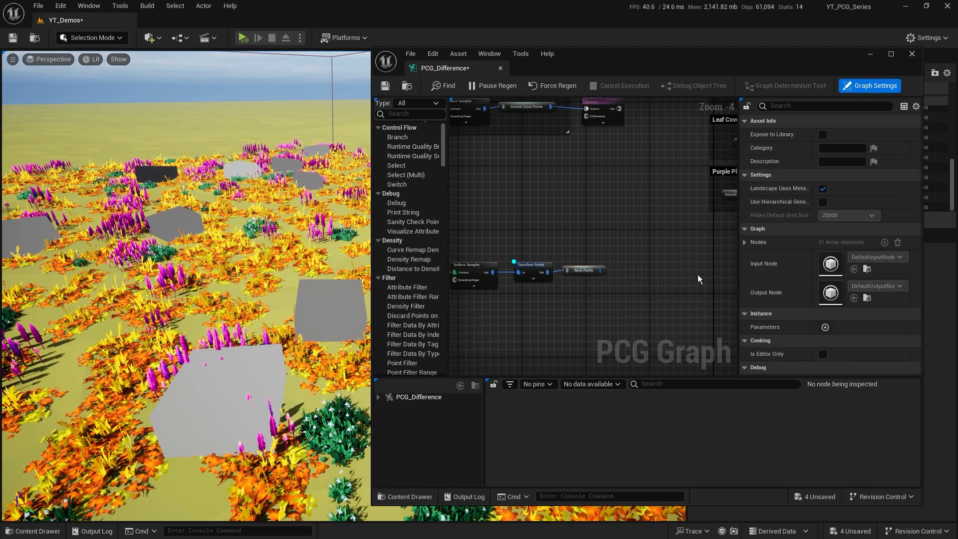
# Feed the disabled rock Static Mesh Spawner's input from a Rock Points reroute and position the reroute beside it
pyautogui.moveTo(697, 279); pyautogui.dragTo(478, 265, button='right')
pyautogui.moveTo(605, 259); pyautogui.dragTo(553, 272)
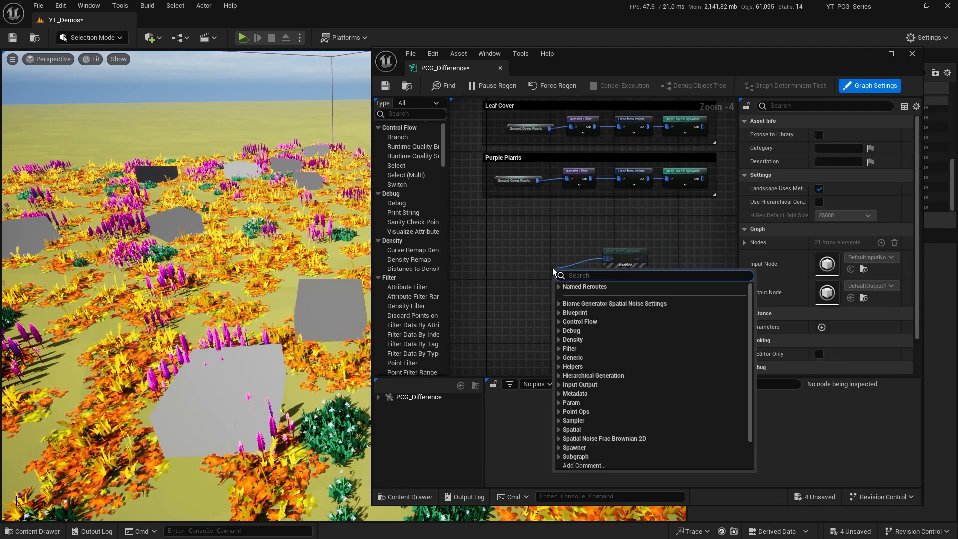
pyautogui.write('rock')
pyautogui.press('Return')
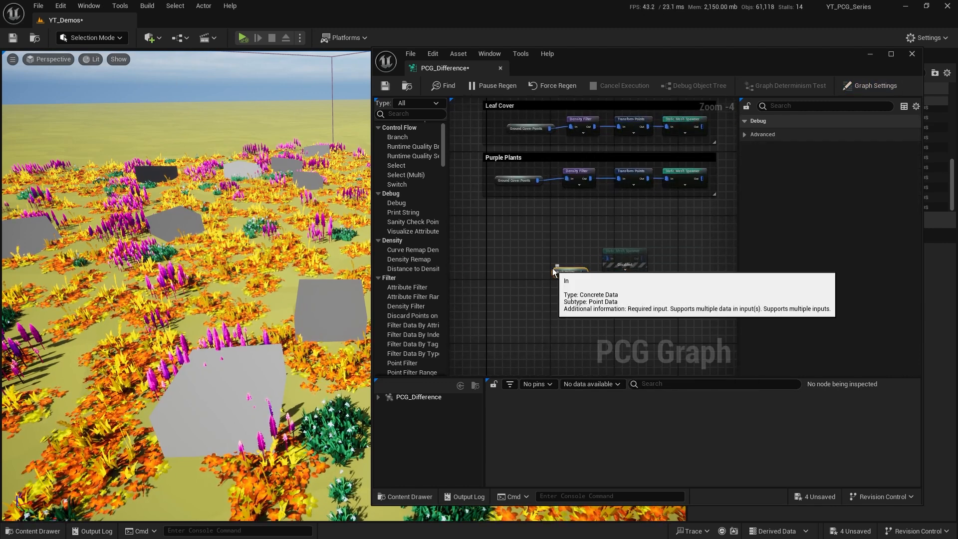
pyautogui.moveTo(576, 251)
pyautogui.mouseDown()
pyautogui.moveTo(561, 288)
pyautogui.moveTo(570, 265)
pyautogui.mouseUp()
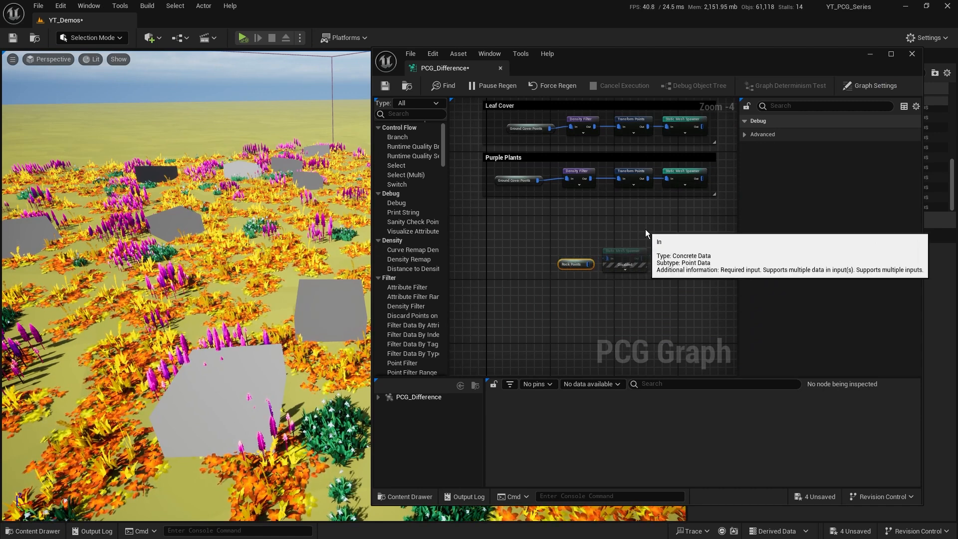
pyautogui.click(625, 256)
# Add a Rock Points reroute below the Ground Cover Sampling nodes and connect it to the Difference node's Differences input
pyautogui.moveTo(491, 248); pyautogui.dragTo(705, 287, button='right')
pyautogui.moveTo(544, 210); pyautogui.dragTo(623, 282, button='right')
pyautogui.moveTo(680, 351); pyautogui.dragTo(658, 288, button='right')
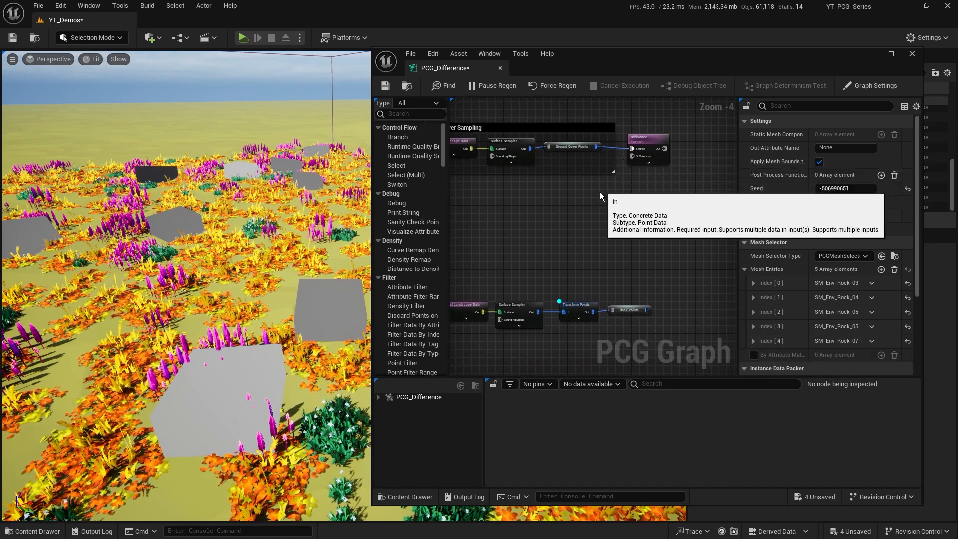
pyautogui.scroll(3, 574, 255)
pyautogui.rightClick(570, 259)
pyautogui.write('roc')
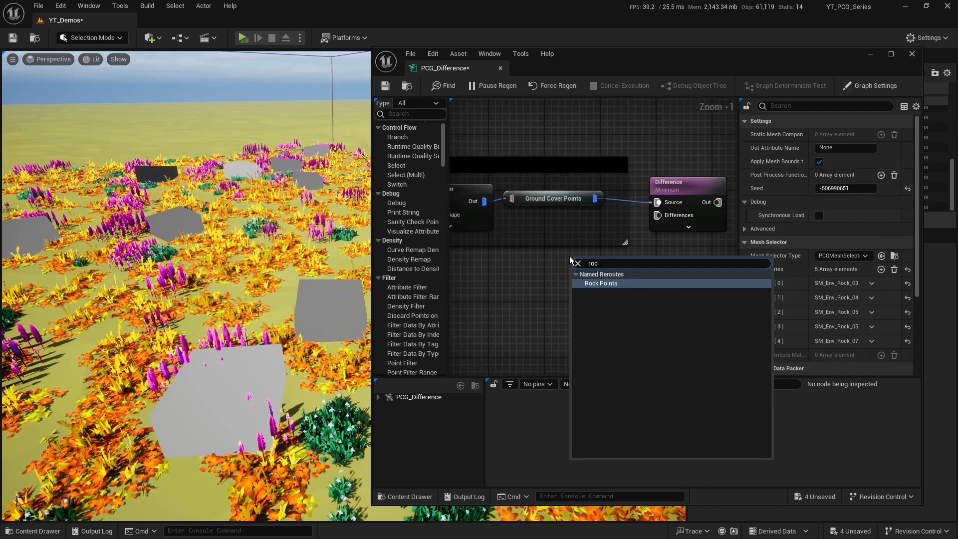
pyautogui.write('k point')
pyautogui.press('Return')
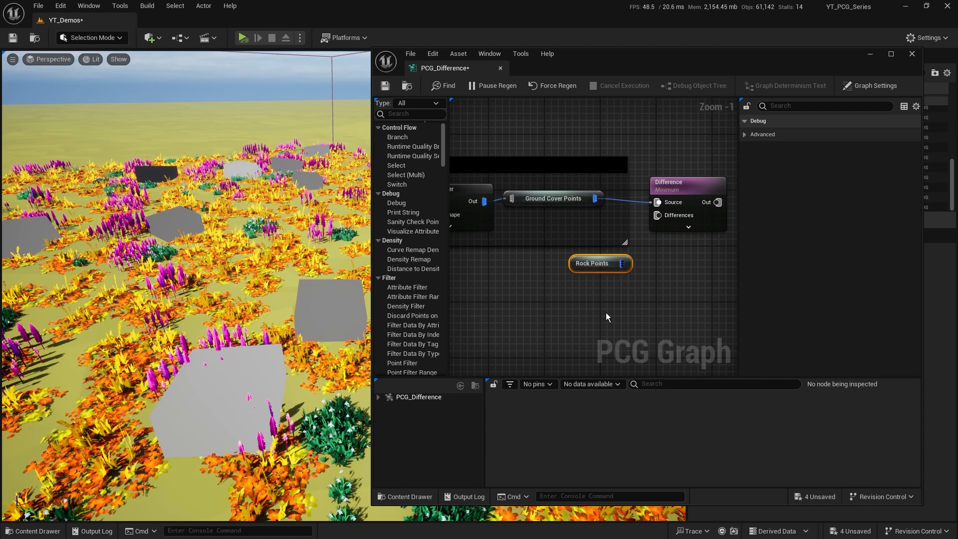
pyautogui.moveTo(622, 263); pyautogui.dragTo(668, 218)
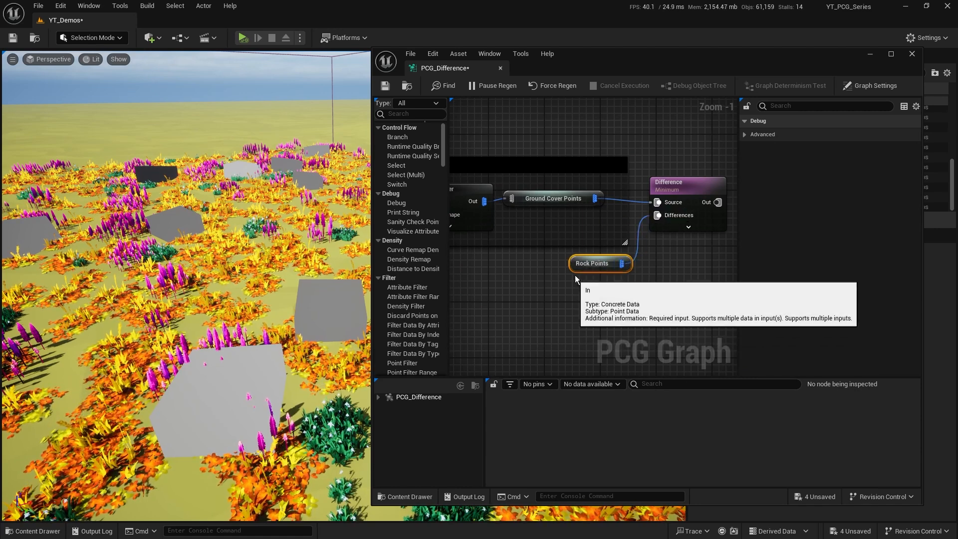
pyautogui.moveTo(574, 267); pyautogui.dragTo(561, 274)
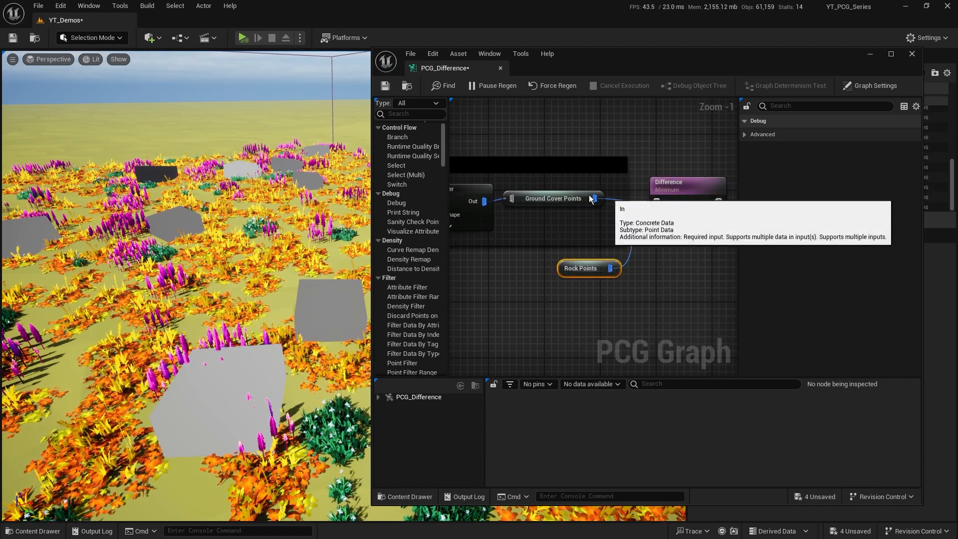
pyautogui.click(671, 210)
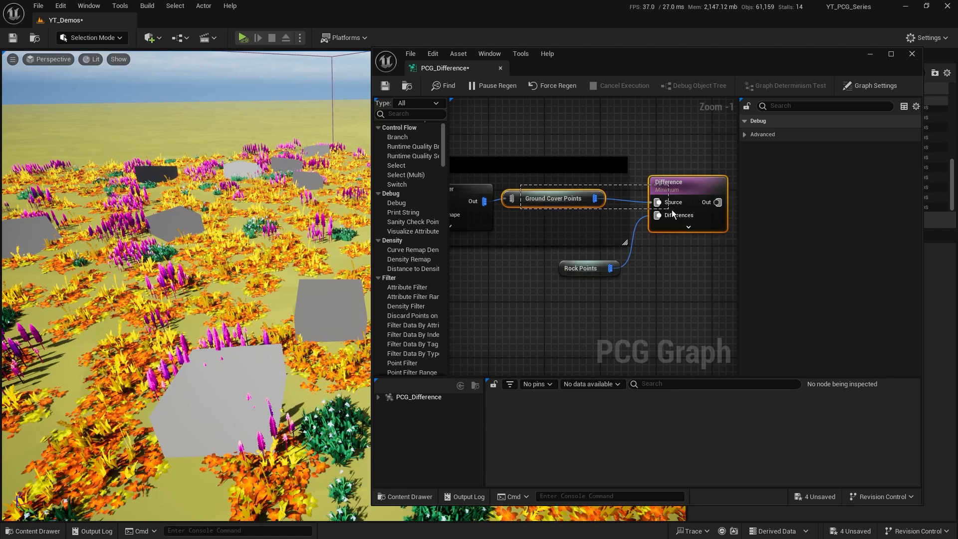
pyautogui.click(676, 268)
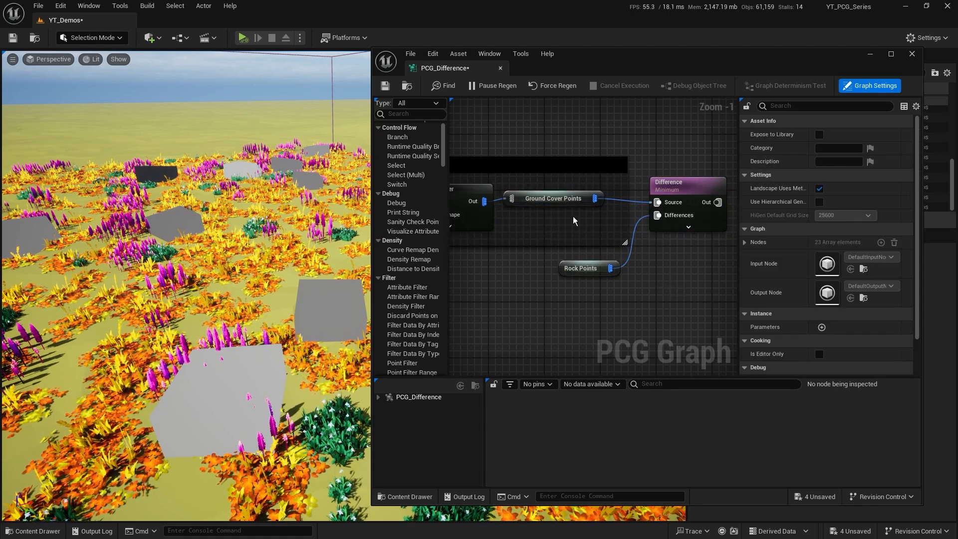
pyautogui.moveTo(555, 273); pyautogui.dragTo(543, 250)
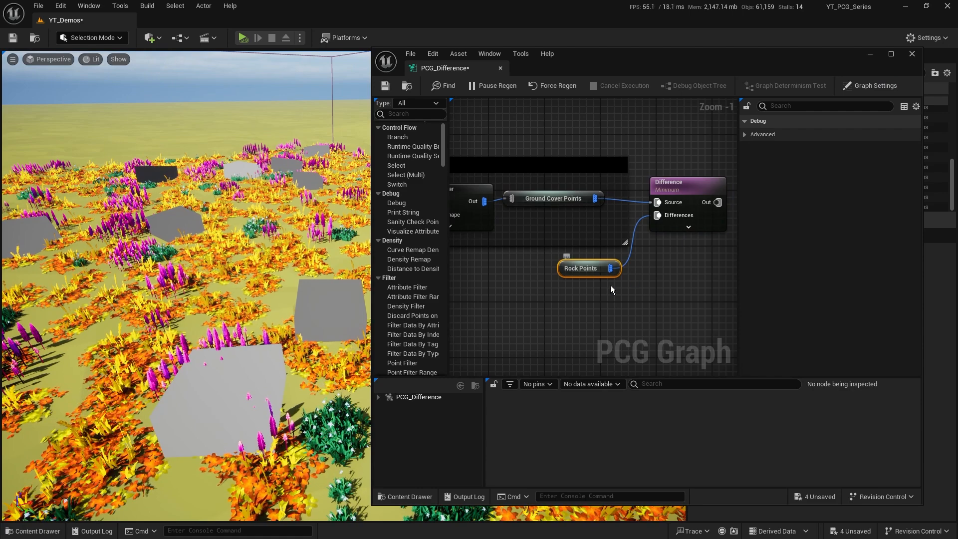
pyautogui.moveTo(632, 295); pyautogui.dragTo(630, 288)
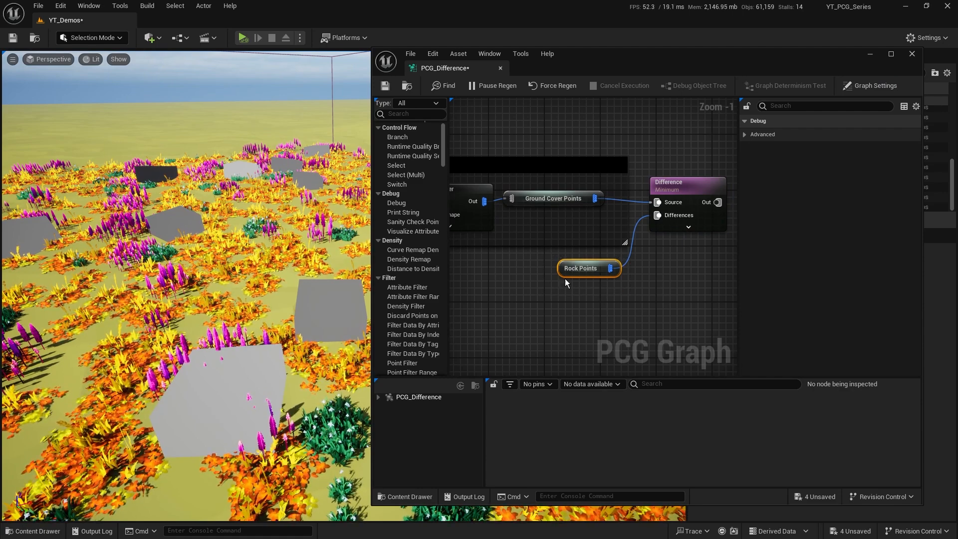
pyautogui.moveTo(185, 285)
pyautogui.mouseDown(button='right')
pyautogui.moveTo(210, 289)
pyautogui.moveTo(205, 280)
pyautogui.moveTo(169, 279)
pyautogui.mouseUp(button='right')
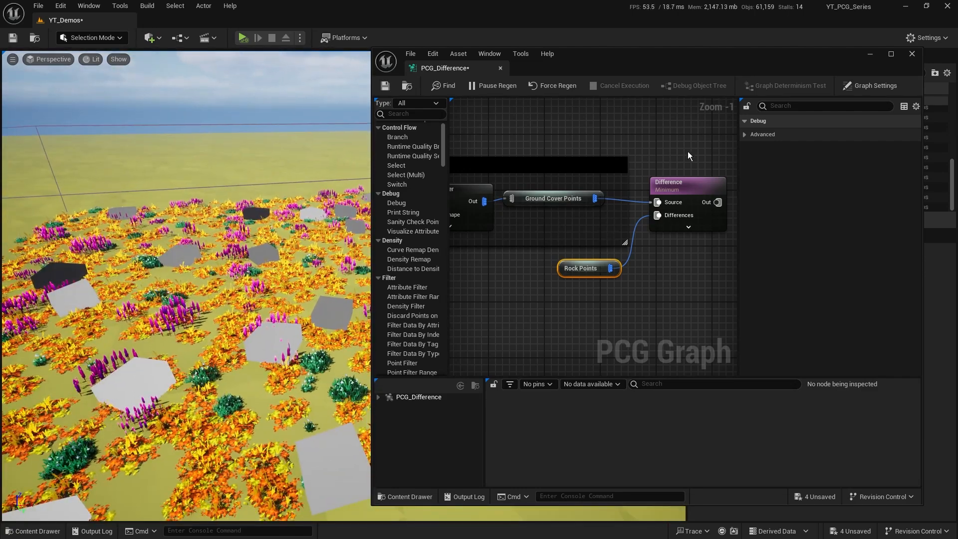
# Set the Difference node's Density Function to Binary
pyautogui.moveTo(687, 153); pyautogui.dragTo(696, 267)
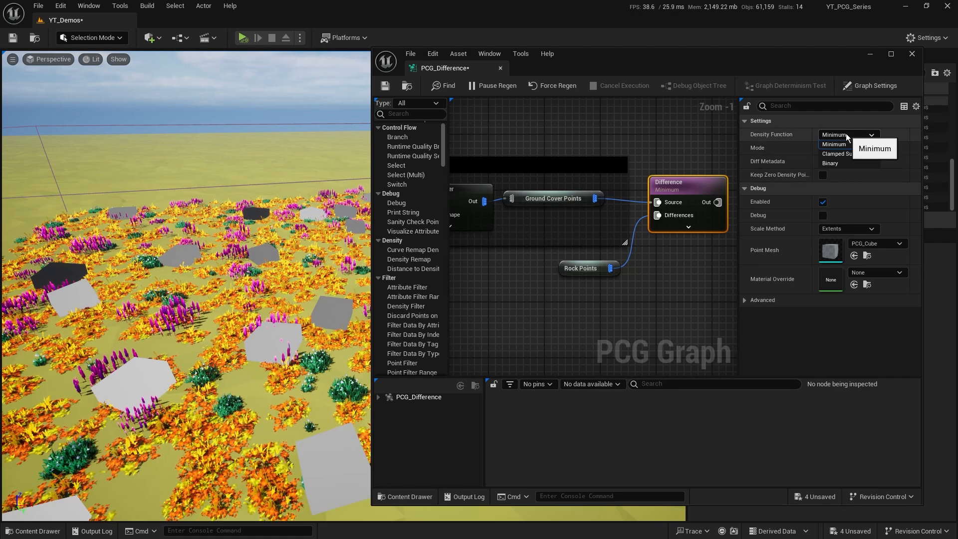
pyautogui.click(848, 163)
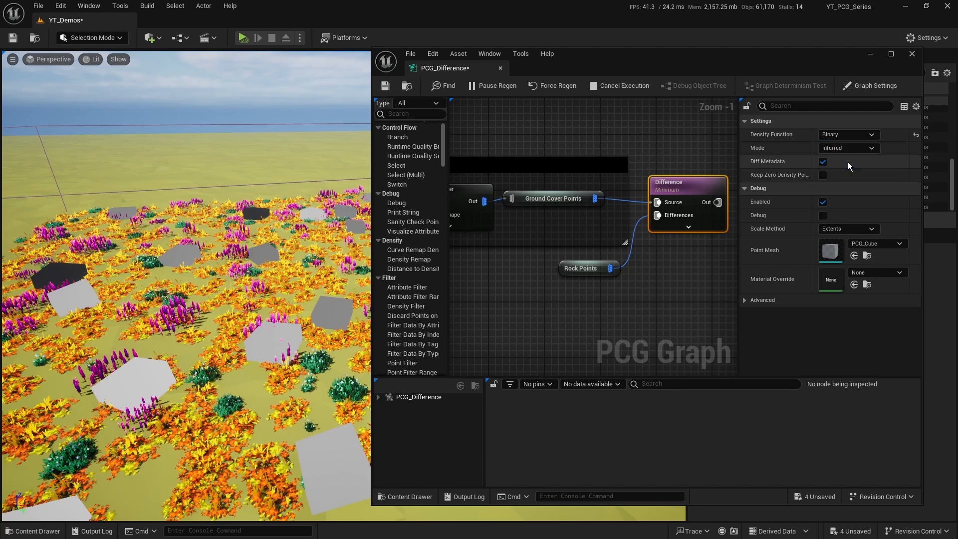
pyautogui.scroll(-3, 686, 273)
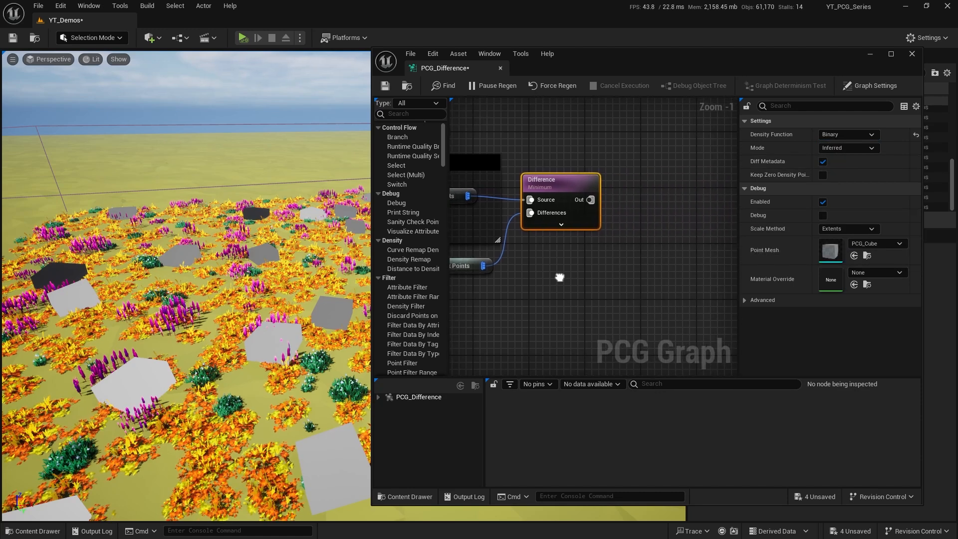
# Disconnect the Ground Cover Points reroute declaration from the Surface Sampler and the Difference node and move it aside
pyautogui.moveTo(620, 273); pyautogui.dragTo(652, 268, button='right')
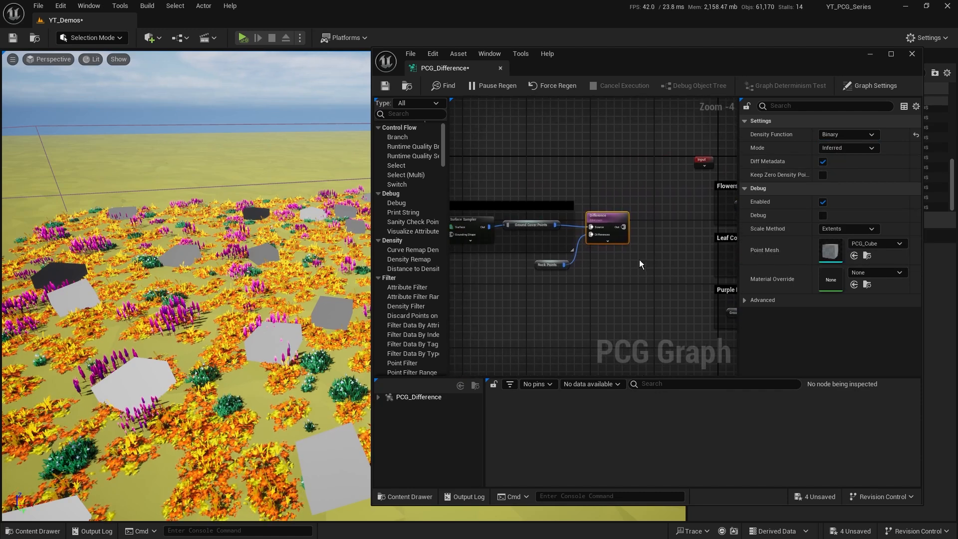
pyautogui.keyDown('alt'); pyautogui.click(570, 225); pyautogui.keyUp('alt')
pyautogui.keyDown('alt'); pyautogui.click(499, 226); pyautogui.keyUp('alt')
pyautogui.moveTo(528, 226); pyautogui.dragTo(698, 231)
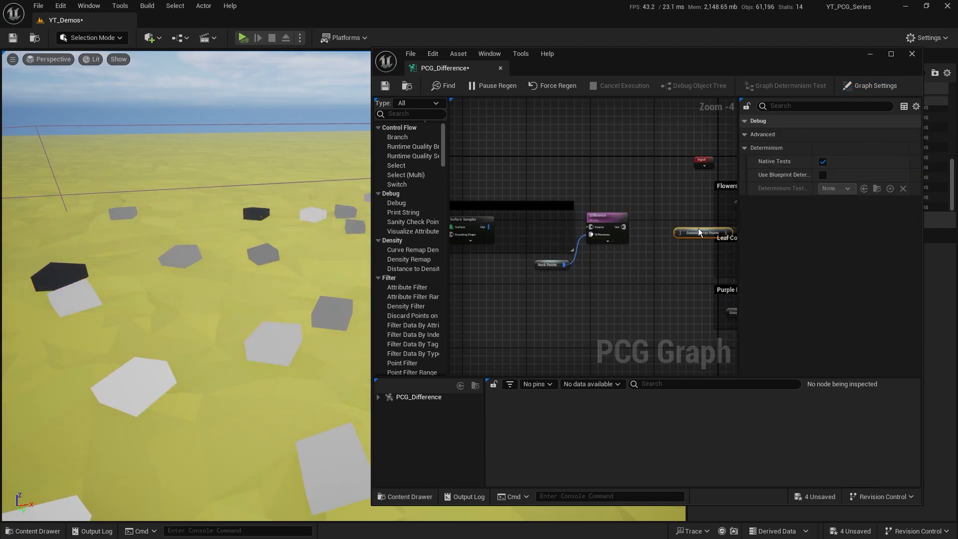
# Wire the Difference node between the ground cover Surface Sampler and the Ground Cover Points declaration, with the Rock Points reroute tucked beneath
pyautogui.moveTo(490, 228); pyautogui.dragTo(542, 227)
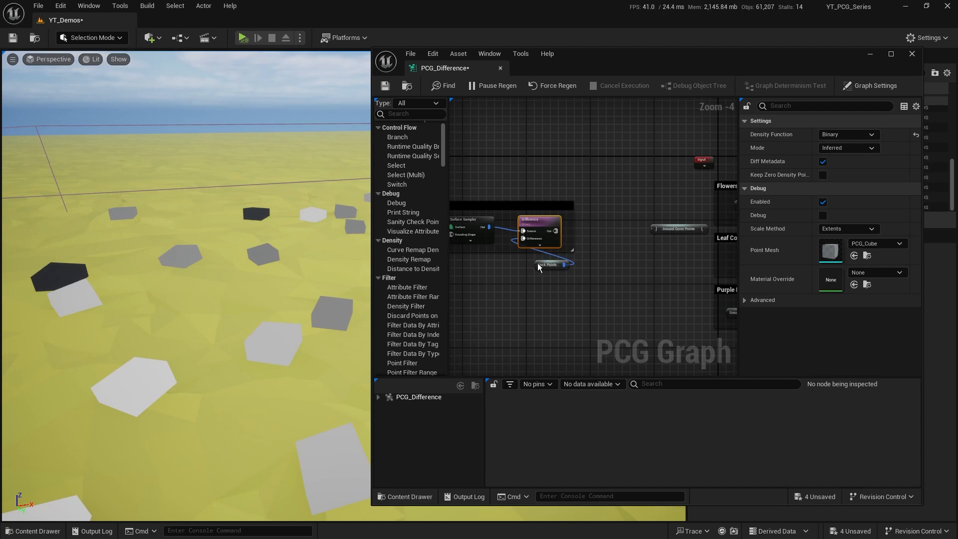
pyautogui.moveTo(538, 264); pyautogui.dragTo(465, 270)
pyautogui.moveTo(555, 231); pyautogui.dragTo(606, 229)
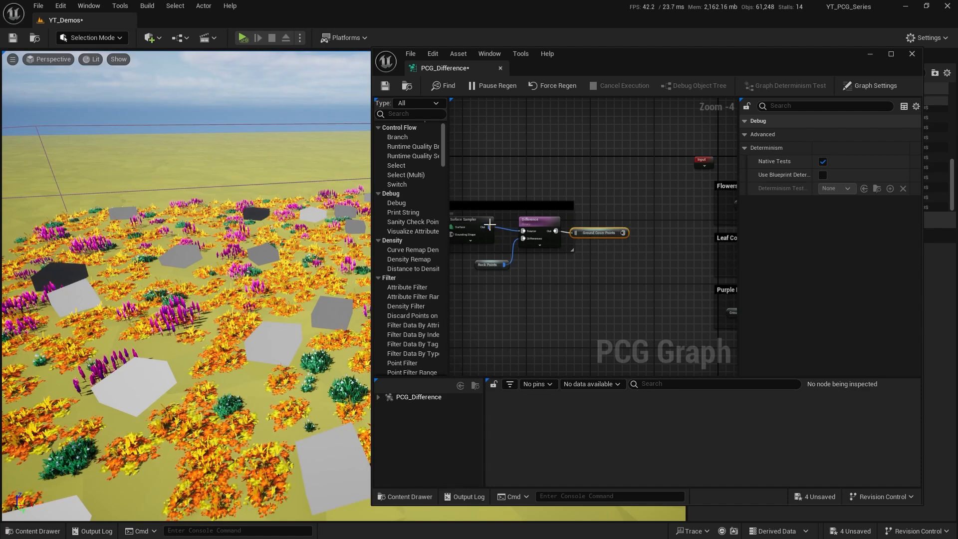
# Toggle the rock Transform Points node's debug display off and on to compare the rock points with the plant coverage
pyautogui.moveTo(467, 234); pyautogui.dragTo(505, 225, button='right')
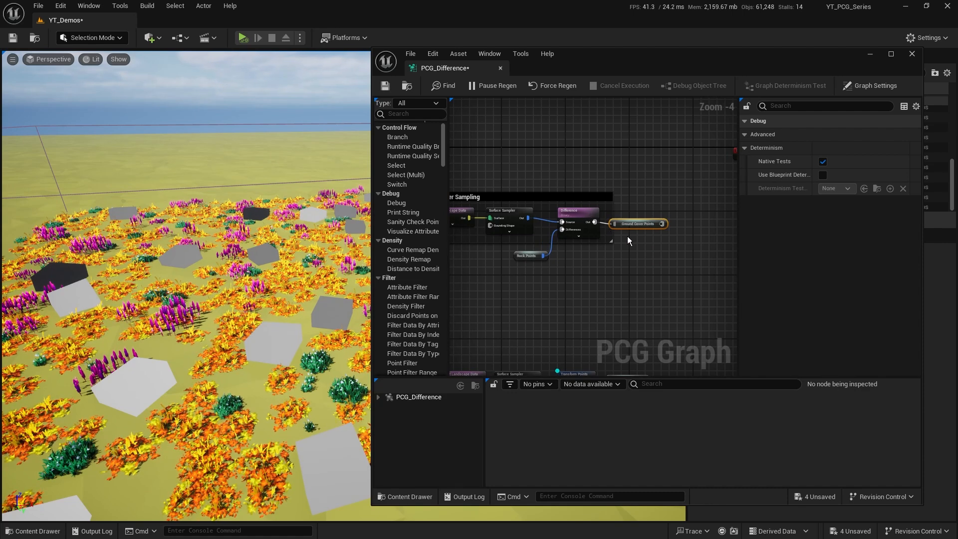
pyautogui.moveTo(731, 191); pyautogui.dragTo(603, 192, button='right')
pyautogui.moveTo(516, 296); pyautogui.dragTo(672, 202, button='right')
pyautogui.scroll(-1, 646, 223)
pyautogui.moveTo(577, 278); pyautogui.dragTo(576, 284)
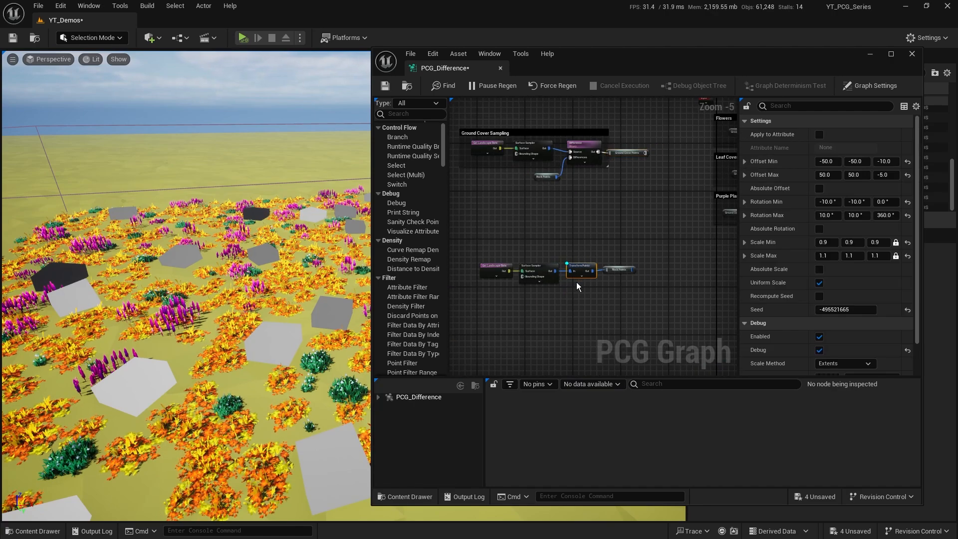
pyautogui.press('d')
pyautogui.moveTo(262, 361); pyautogui.dragTo(240, 377, button='right')
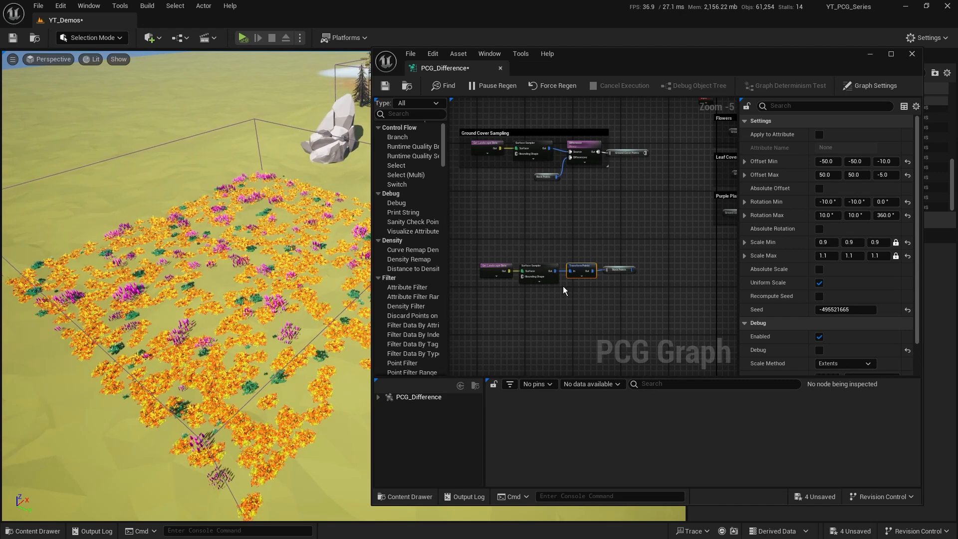
pyautogui.moveTo(577, 287); pyautogui.dragTo(578, 294)
pyautogui.press('d')
pyautogui.press('d')
pyautogui.press('d')
pyautogui.press('d')
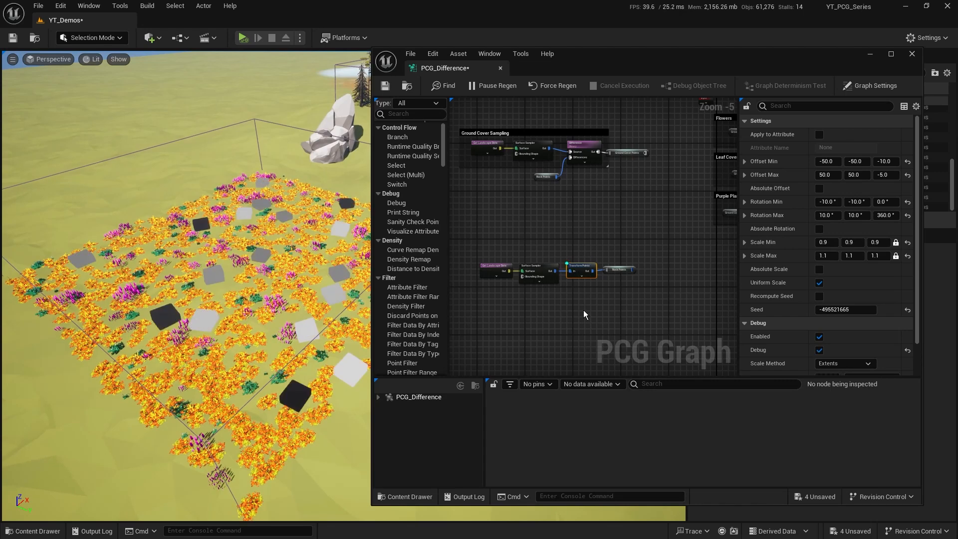
# Inspect the ground cover around the rock points up close, and leave the rock Transform Points node's debug display switched off
pyautogui.press('d')
pyautogui.press('d')
pyautogui.press('d')
pyautogui.press('d')
pyautogui.press('d')
pyautogui.press('d')
pyautogui.press('d')
pyautogui.moveTo(275, 272); pyautogui.dragTo(227, 241, button='right')
pyautogui.press('w')
pyautogui.press('a')
pyautogui.press('s')
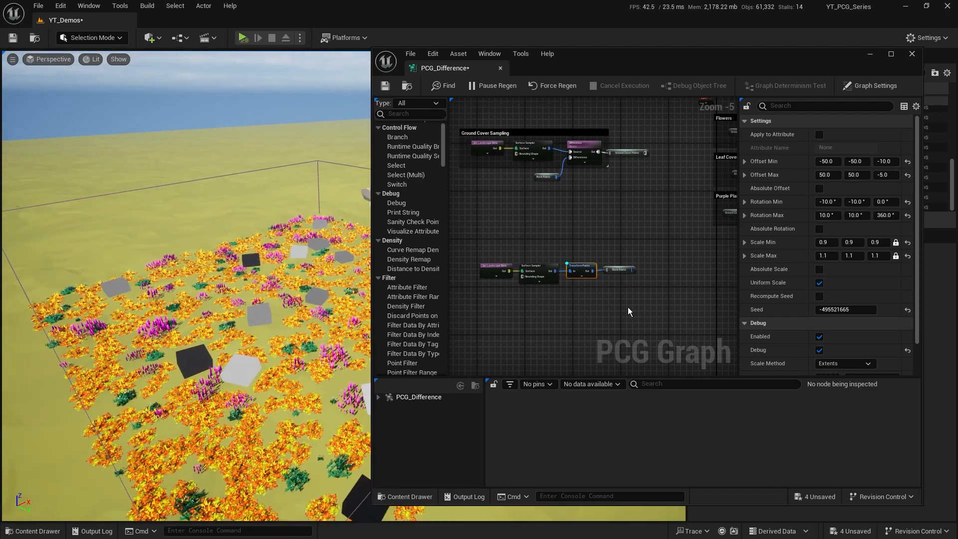
pyautogui.press('d')
# Enable the rock Static Mesh Spawner and connect the Rock Points reroute to its input
pyautogui.moveTo(629, 292); pyautogui.dragTo(602, 248, button='right')
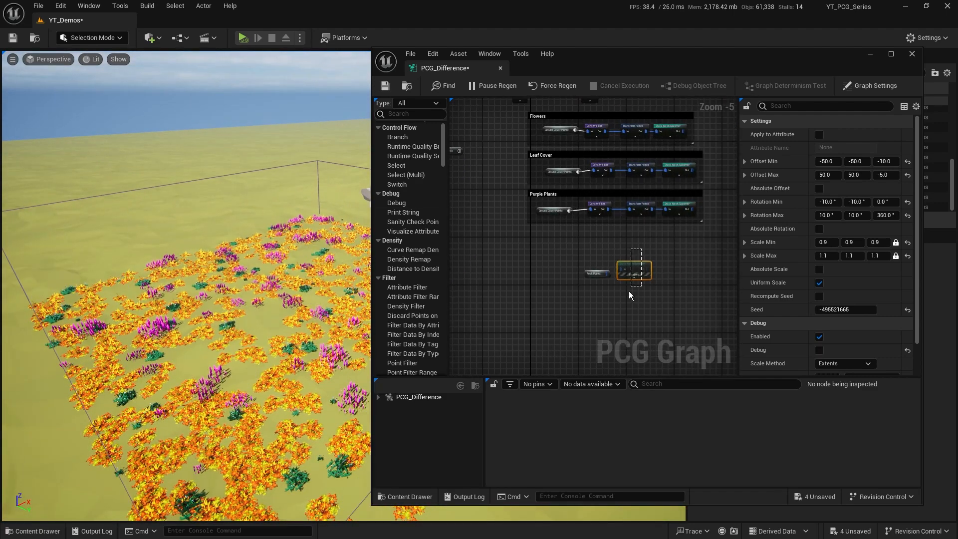
pyautogui.moveTo(629, 292); pyautogui.dragTo(630, 300)
pyautogui.press('e')
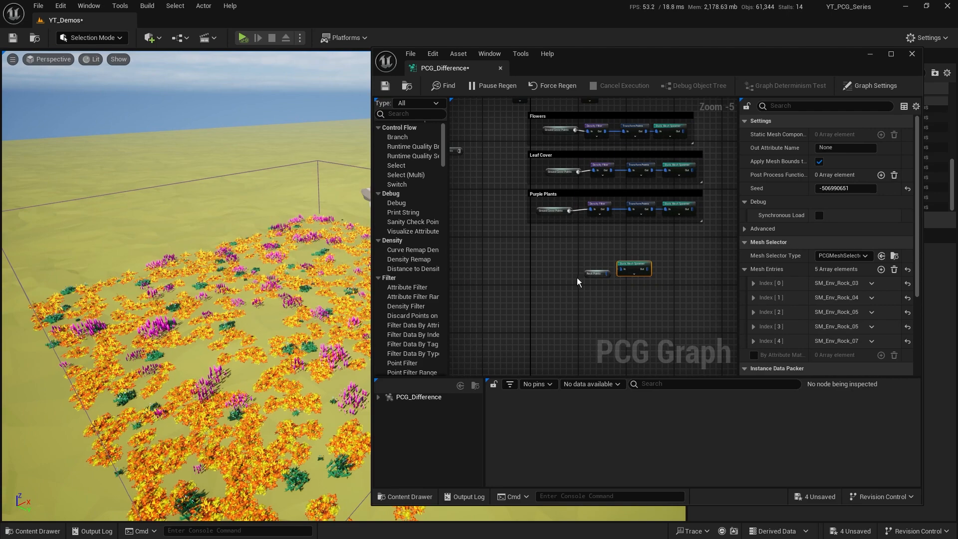
pyautogui.scroll(4, 613, 276)
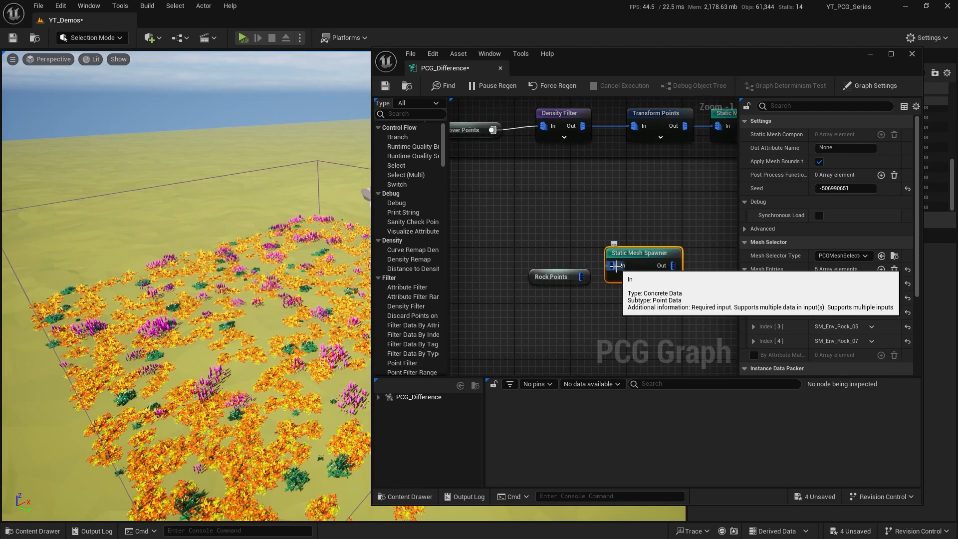
pyautogui.moveTo(581, 276); pyautogui.dragTo(612, 265)
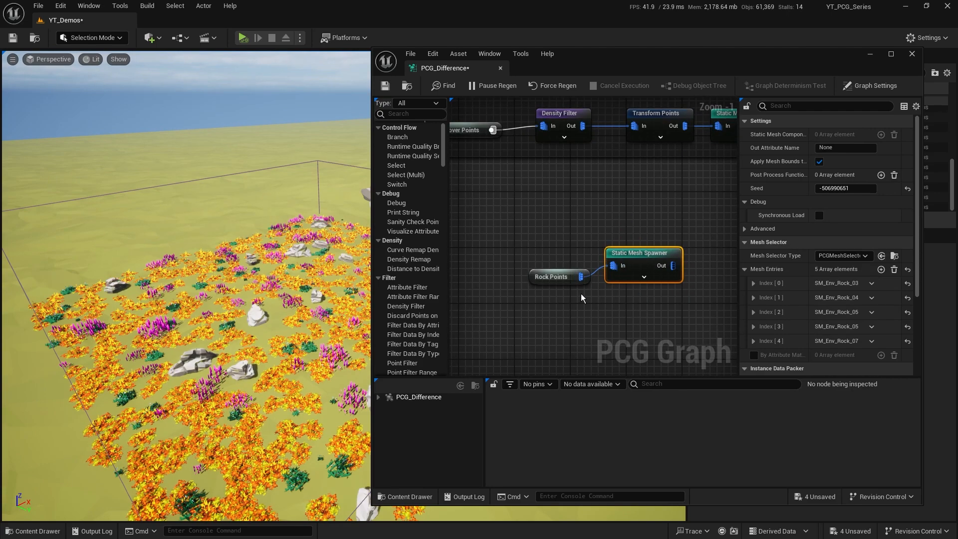
# Play the level from a spot beside the vegetation and run the character around the rocks to examine the ground cover
pyautogui.moveTo(304, 299); pyautogui.dragTo(364, 279, button='right')
pyautogui.rightClick(202, 373)
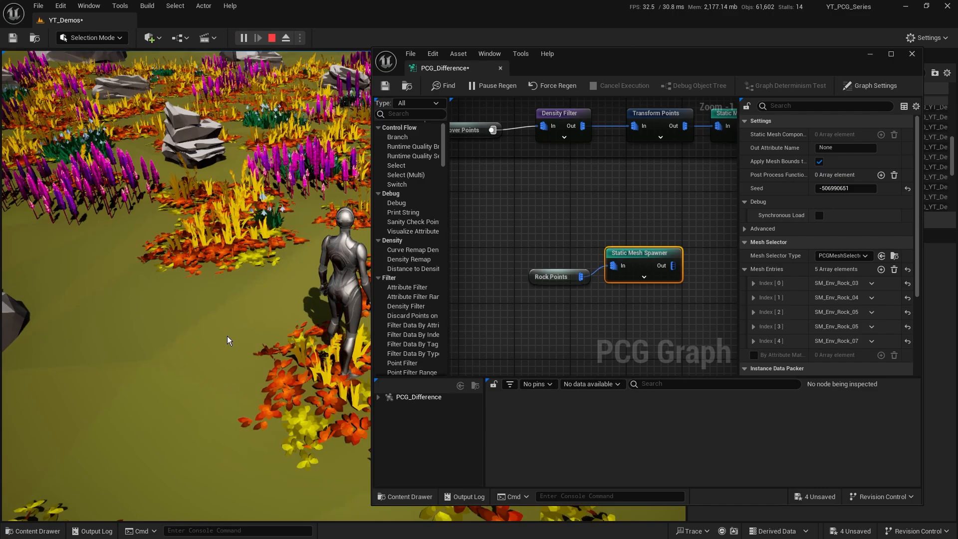
pyautogui.click(229, 340)
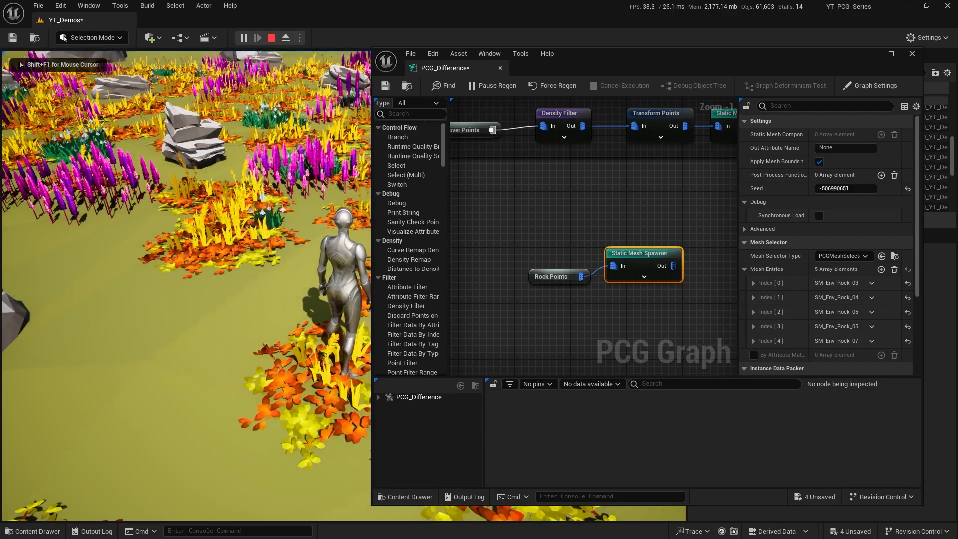
pyautogui.press('w')
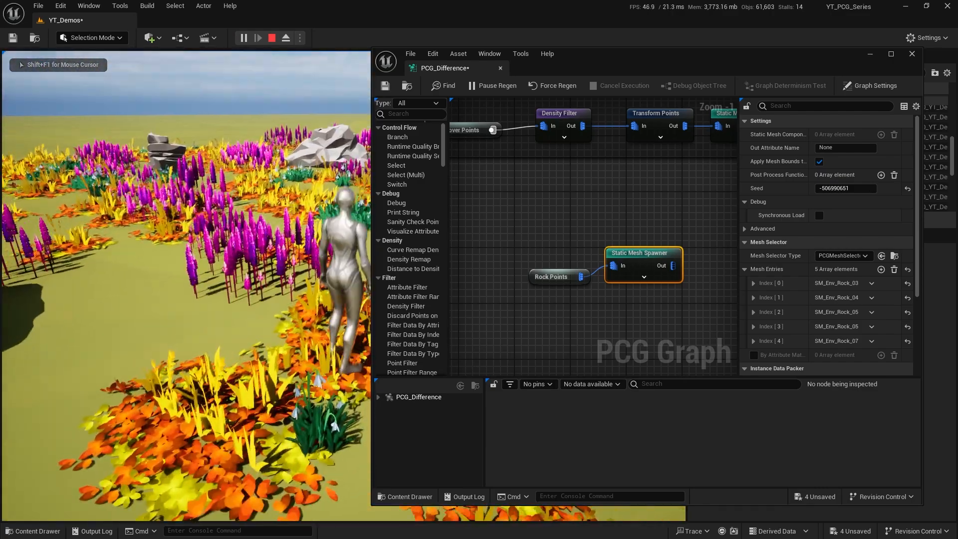
pyautogui.press('d')
pyautogui.press('a')
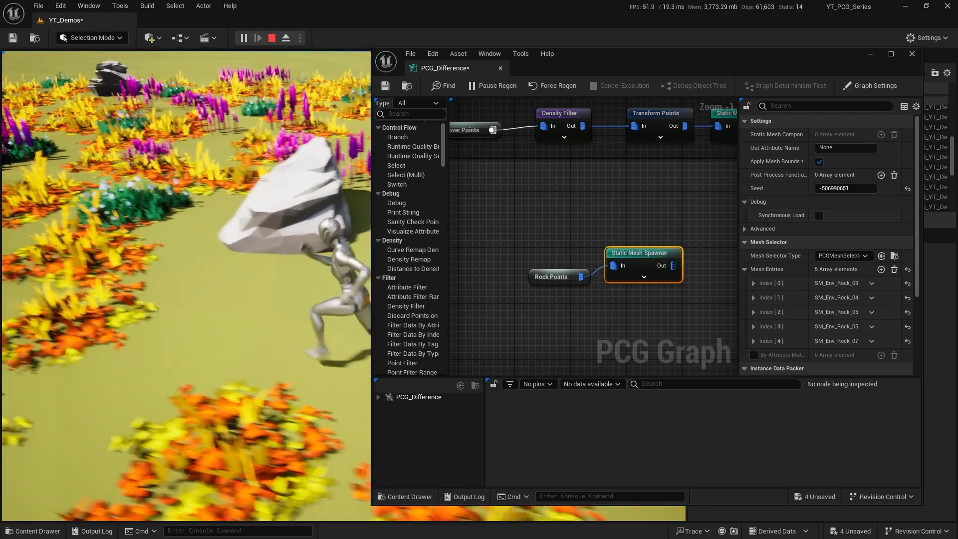
pyautogui.press('w')
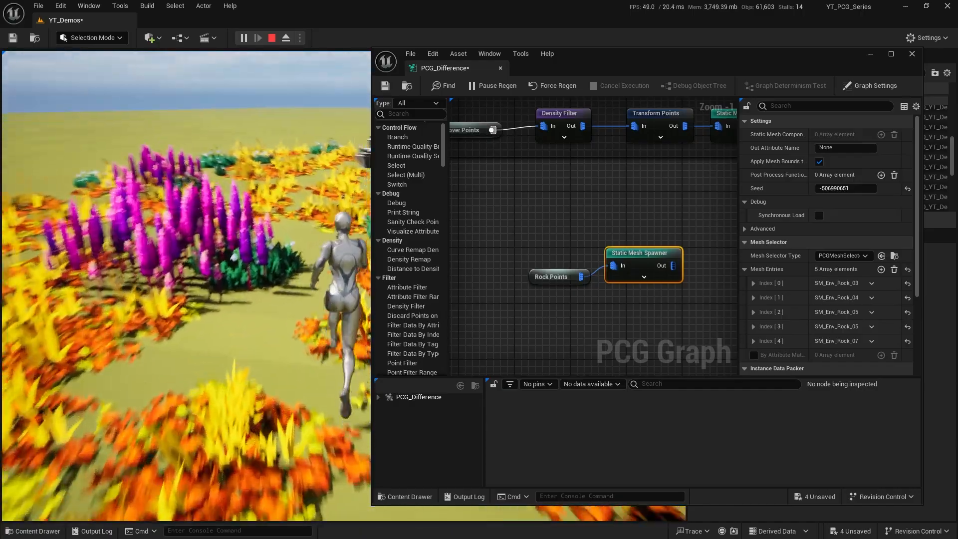
pyautogui.press('w')
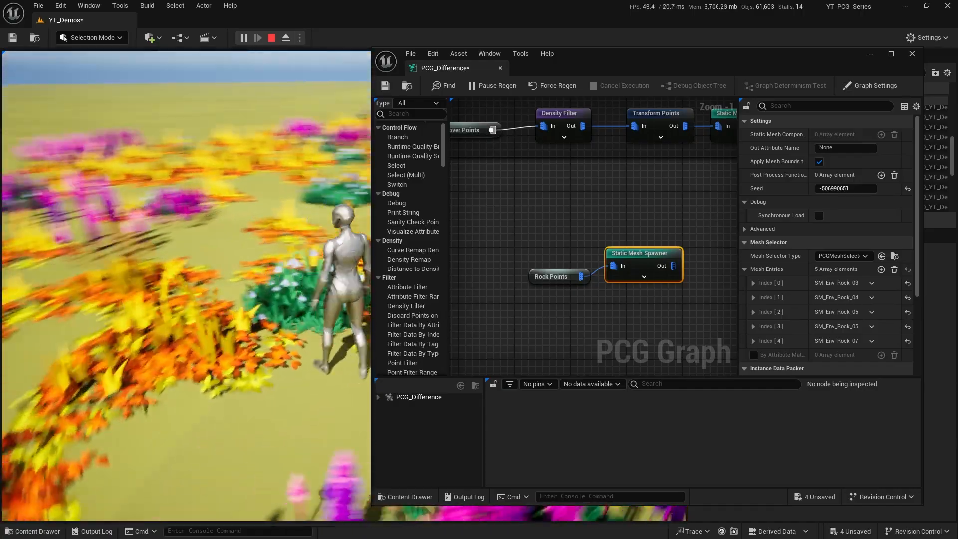
pyautogui.press('w')
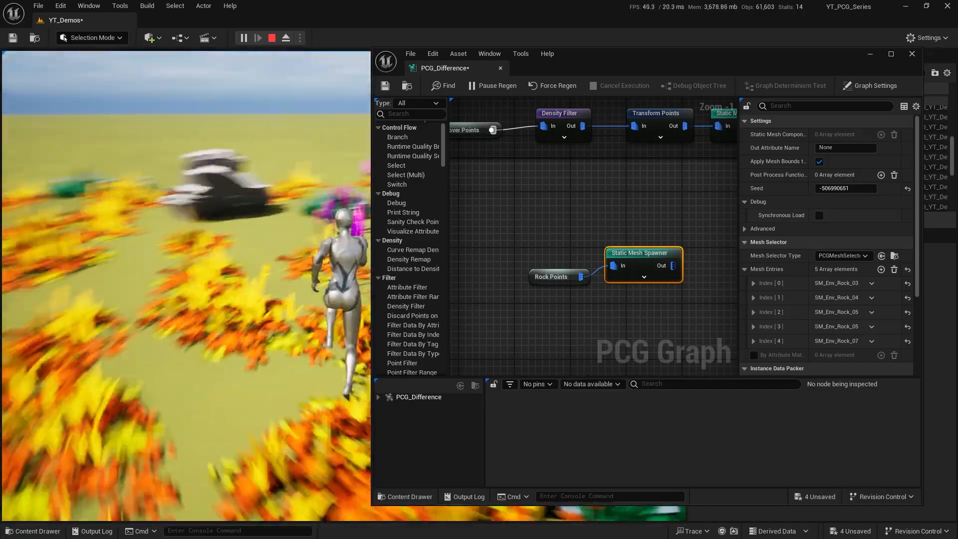
pyautogui.press('w')
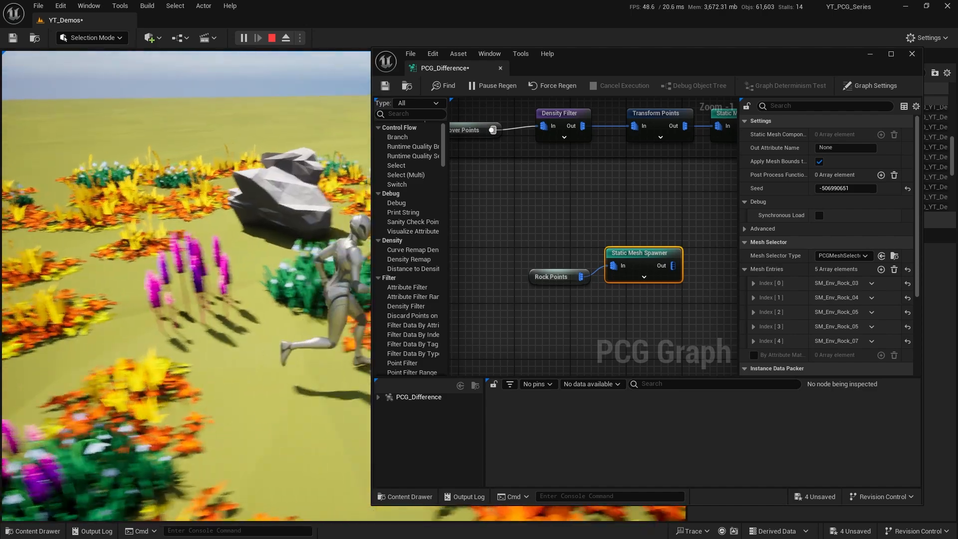
pyautogui.press('w')
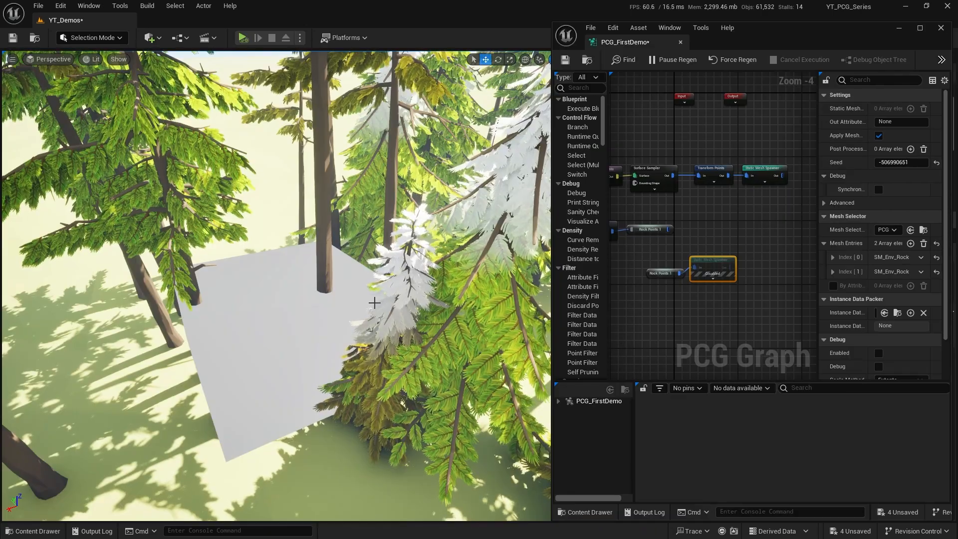
# Examine the rock debug cubes among the pine trees and show the rock Surface Sampler's settings in the PCG_FirstDemo graph
pyautogui.moveTo(357, 311); pyautogui.dragTo(134, 305, button='right')
pyautogui.press('s')
pyautogui.press('d')
pyautogui.press('w')
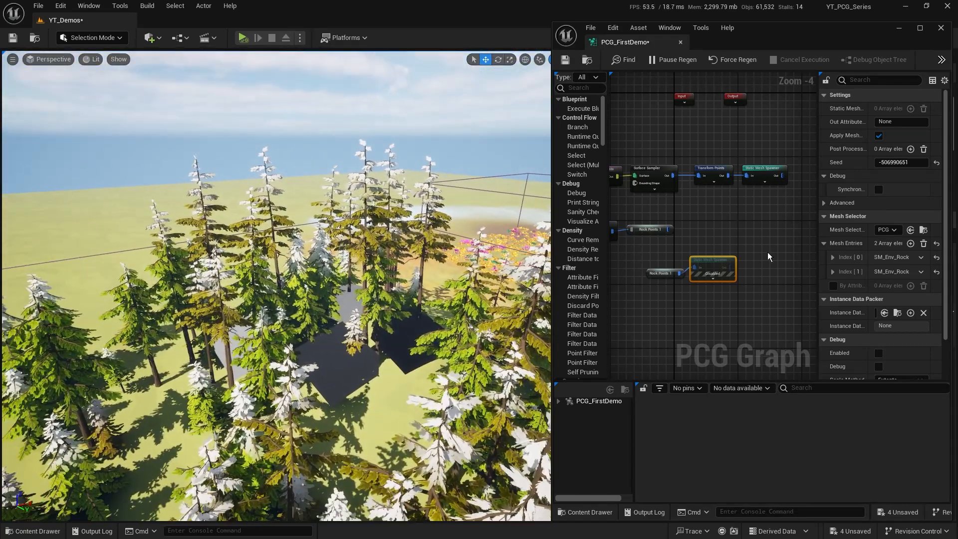
pyautogui.moveTo(727, 234); pyautogui.dragTo(798, 238, button='right')
pyautogui.scroll(-1, 798, 238)
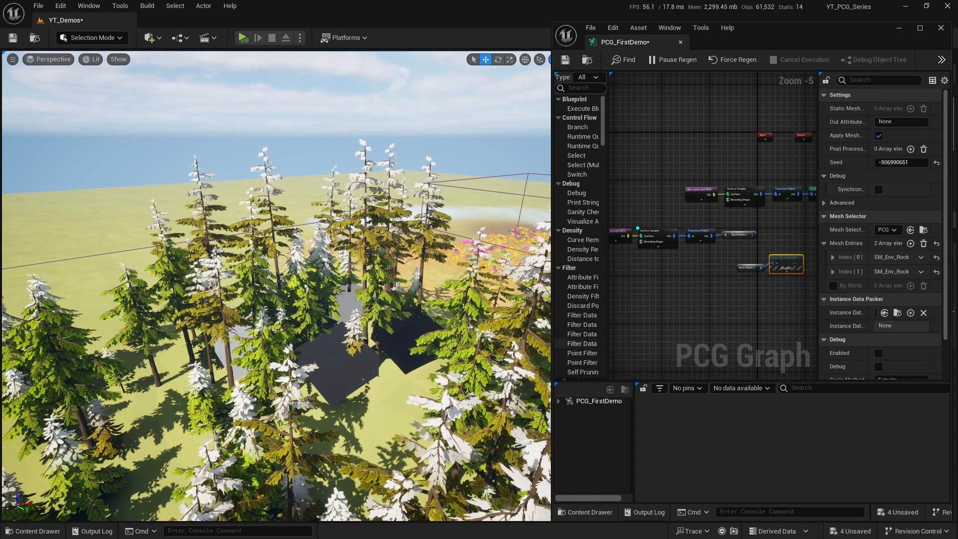
pyautogui.moveTo(446, 383); pyautogui.dragTo(444, 377, button='right')
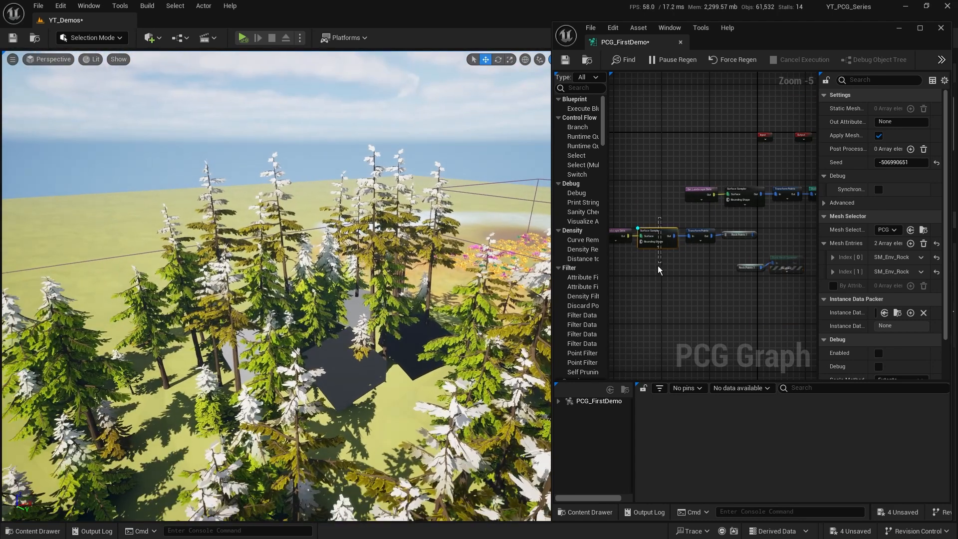
pyautogui.moveTo(658, 270); pyautogui.dragTo(658, 270)
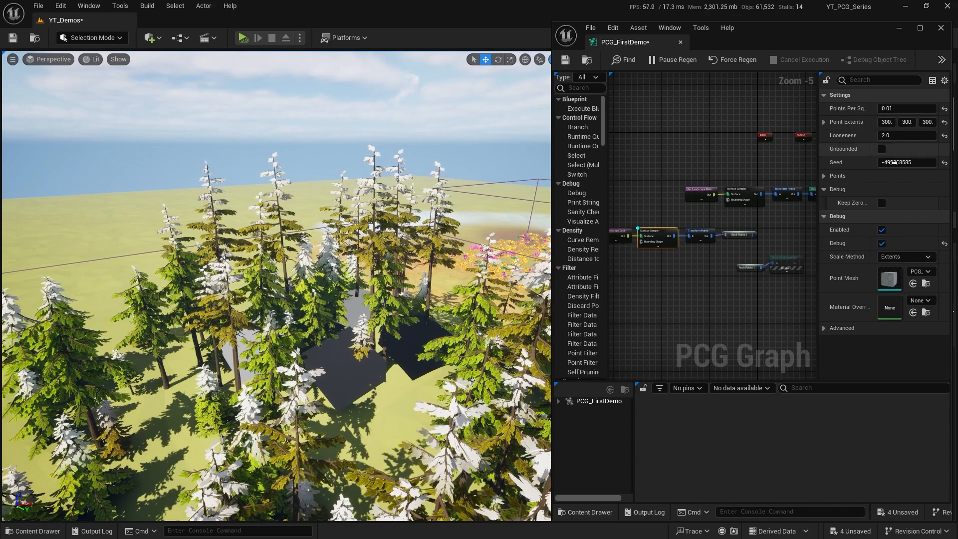
pyautogui.moveTo(359, 279); pyautogui.dragTo(368, 313, button='right')
pyautogui.press('w')
pyautogui.press('s')
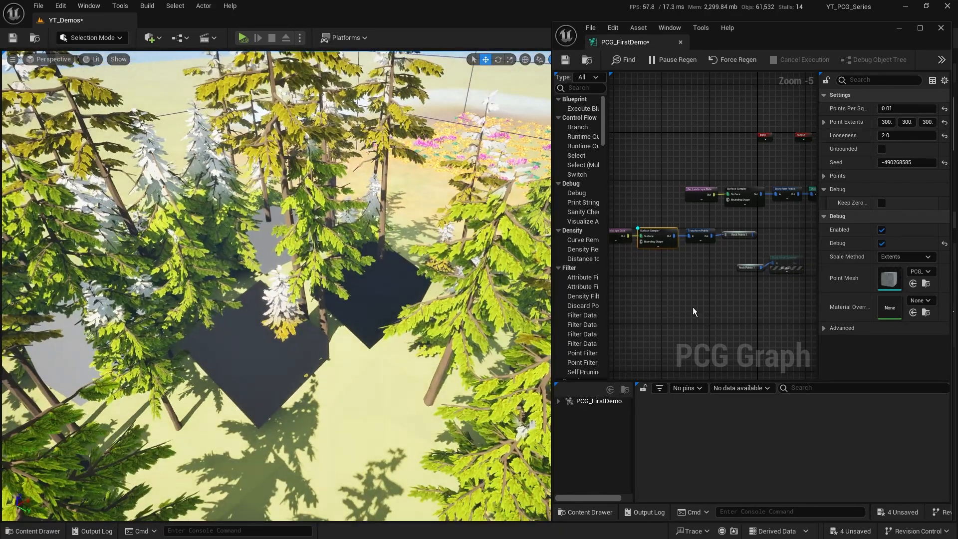
# Hide the rock Surface Sampler's debug cubes and enable the rock Static Mesh Spawner to preview the rocks among the trees
pyautogui.press('d')
pyautogui.moveTo(794, 239); pyautogui.dragTo(788, 296)
pyautogui.press('e')
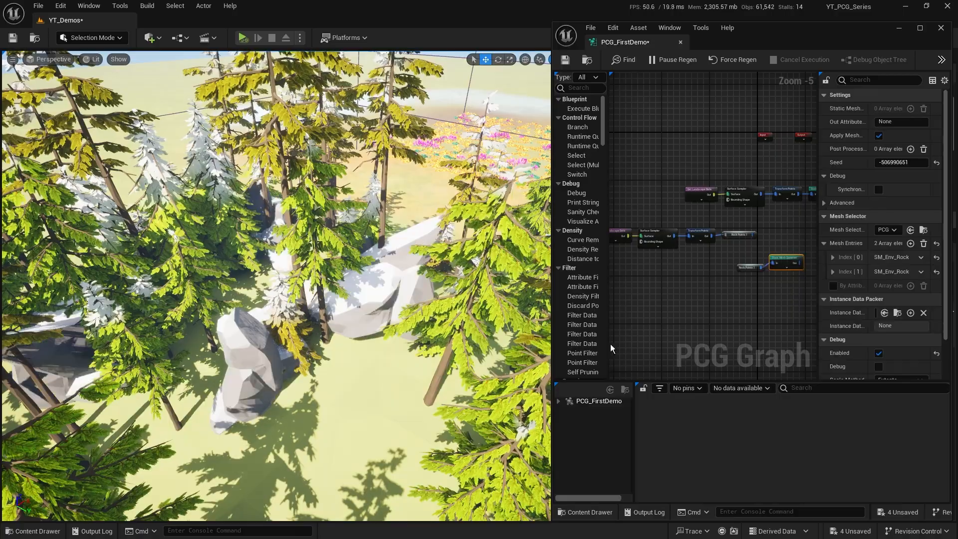
pyautogui.press('s')
pyautogui.moveTo(389, 319); pyautogui.dragTo(367, 304, button='right')
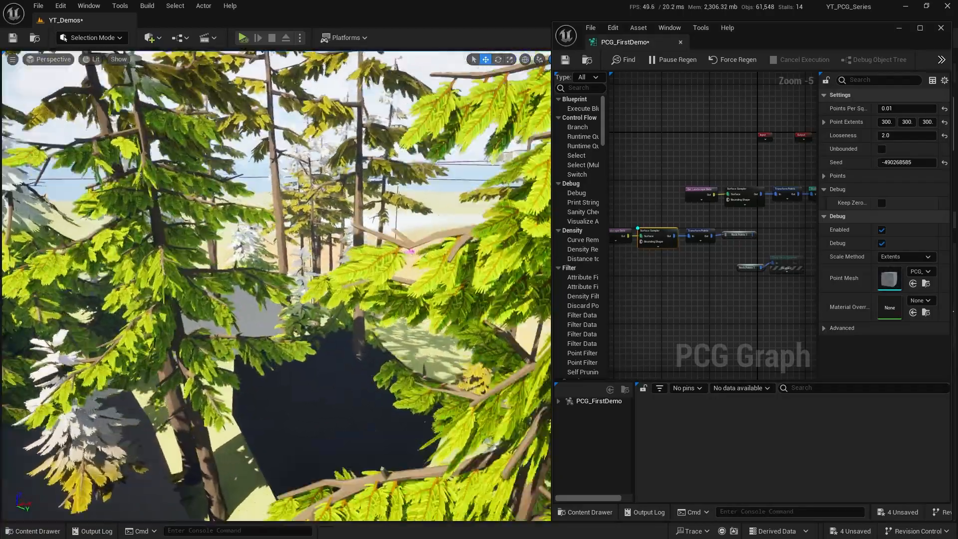
# Examine from several angles where the pine trees overlap the rock debug cubes, including the standalone rock cluster nearby
pyautogui.moveTo(277, 279); pyautogui.dragTo(289, 294, button='right')
pyautogui.press('w')
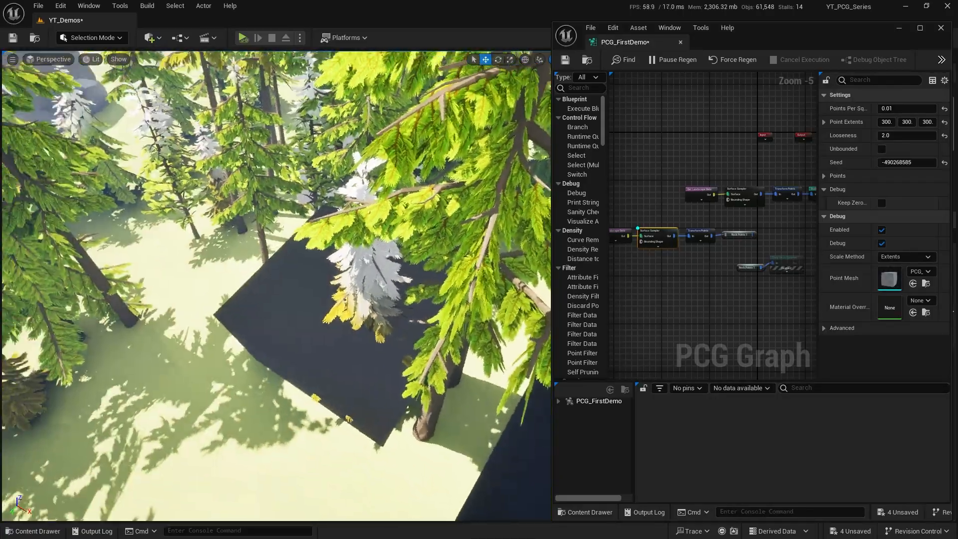
pyautogui.press('w')
pyautogui.moveTo(276, 280); pyautogui.dragTo(329, 249, button='right')
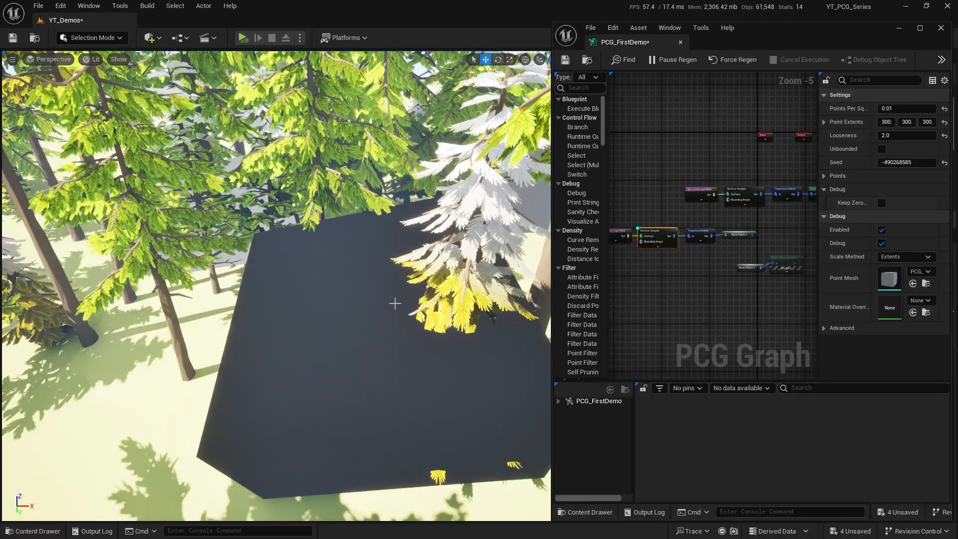
pyautogui.press('s')
pyautogui.moveTo(394, 303); pyautogui.dragTo(494, 279, button='right')
pyautogui.press('w')
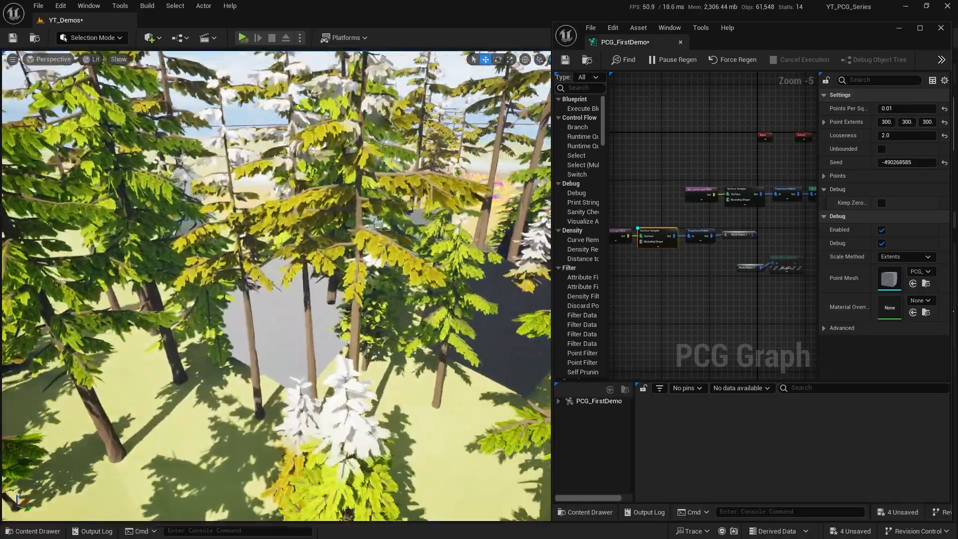
pyautogui.press('s')
pyautogui.moveTo(276, 279); pyautogui.dragTo(276, 312, button='right')
pyautogui.press('w')
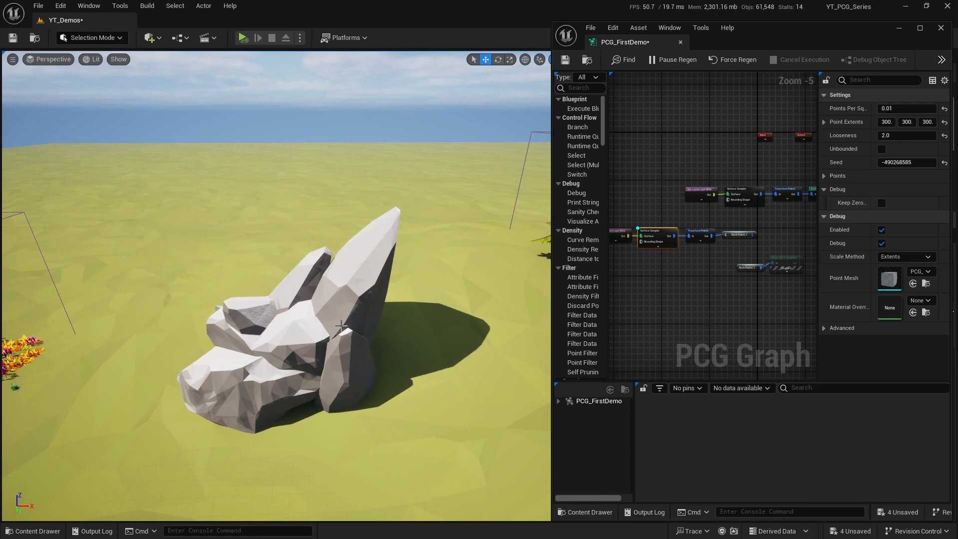
pyautogui.press('s')
pyautogui.moveTo(341, 325); pyautogui.dragTo(529, 316, button='right')
pyautogui.press('w')
pyautogui.press('s')
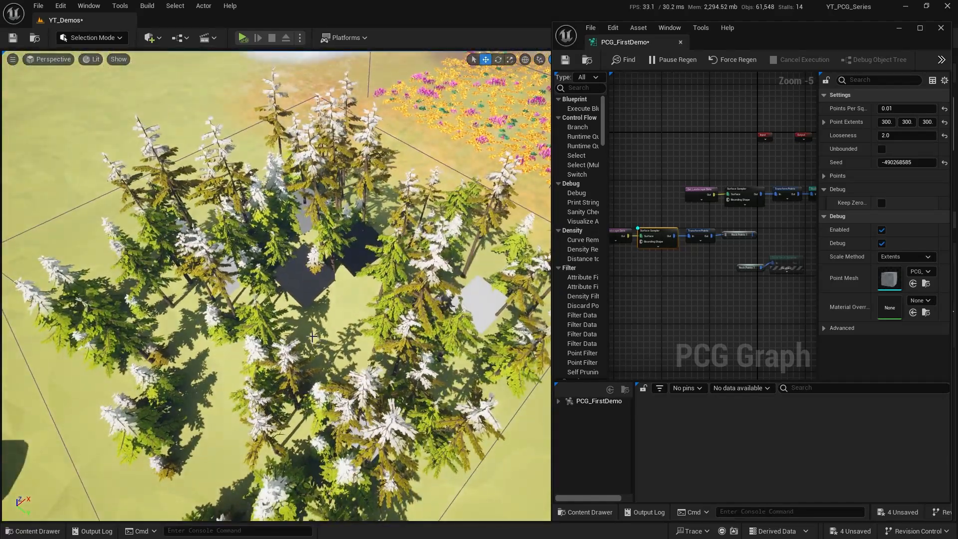
# Widen the PCG_FirstDemo graph editor window and move the tree Static Mesh Spawner farther from its Transform Points node
pyautogui.moveTo(741, 214); pyautogui.dragTo(674, 217, button='right')
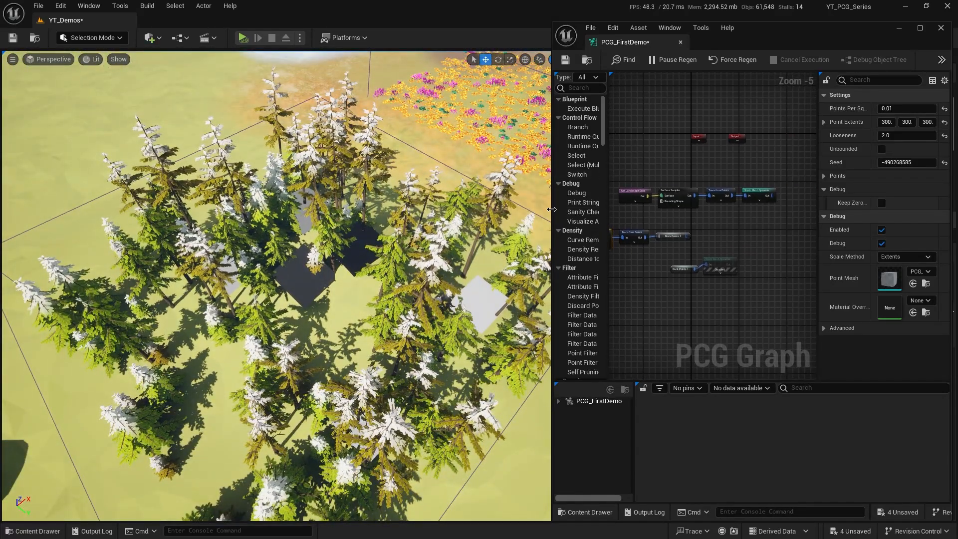
pyautogui.moveTo(516, 202); pyautogui.dragTo(546, 201, button='right')
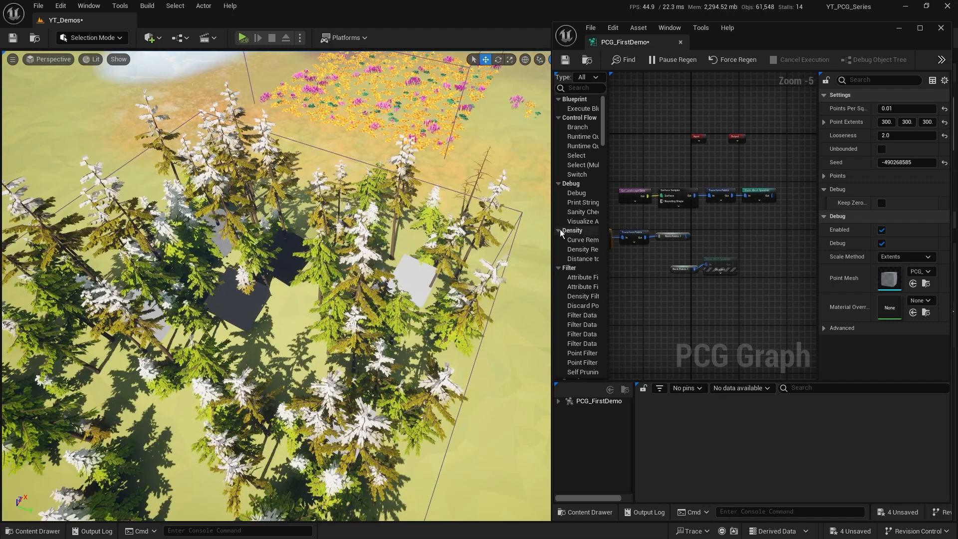
pyautogui.moveTo(551, 230); pyautogui.dragTo(409, 231)
pyautogui.scroll(4, 644, 237)
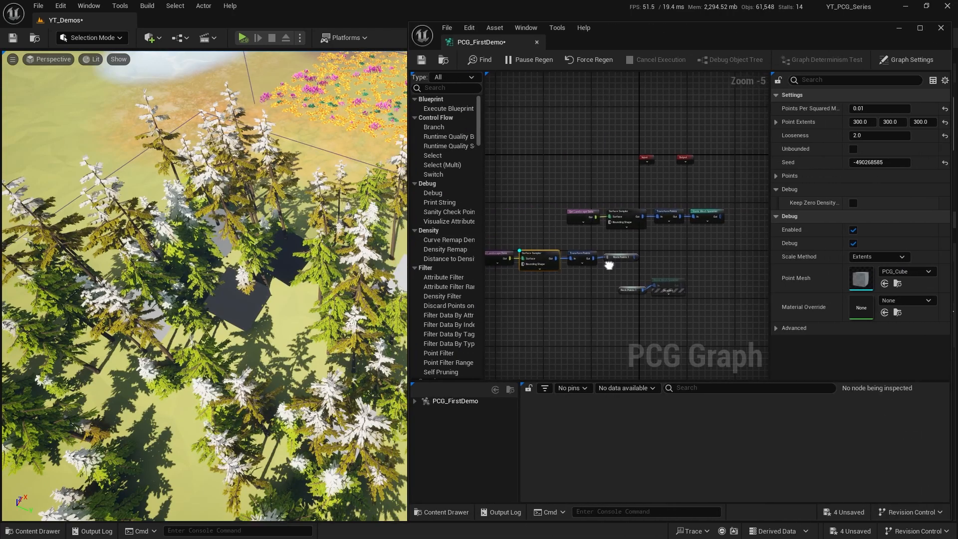
pyautogui.moveTo(630, 268); pyautogui.dragTo(650, 252)
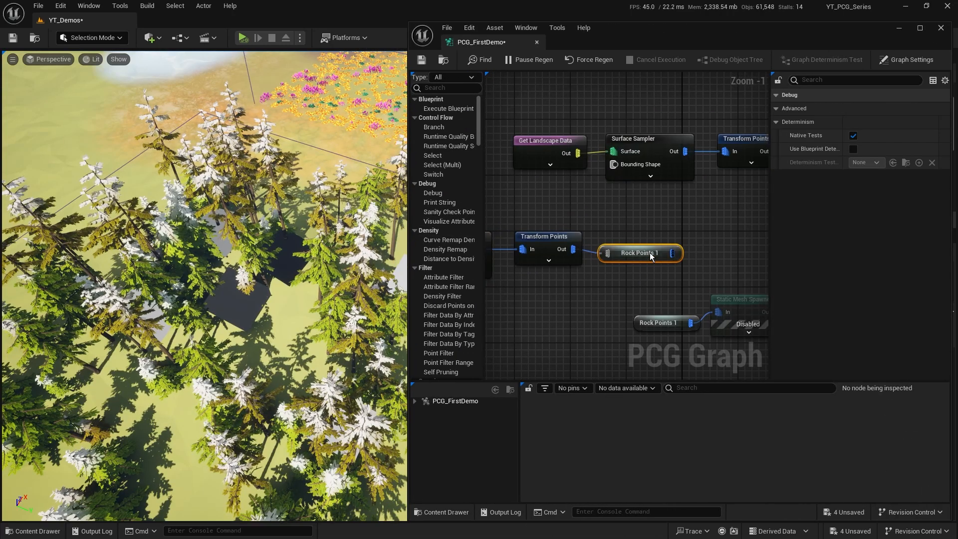
pyautogui.scroll(-4, 651, 217)
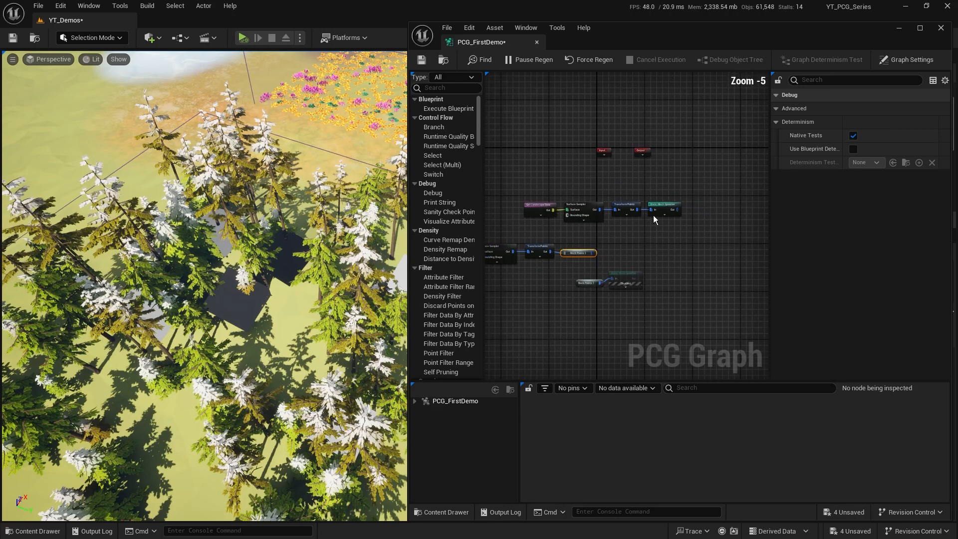
pyautogui.scroll(3, 635, 223)
pyautogui.moveTo(675, 196); pyautogui.dragTo(710, 197)
# Add a Difference node fed by the tree Transform Points output and place it above the existing connection
pyautogui.moveTo(577, 234); pyautogui.dragTo(667, 243, button='right')
pyautogui.moveTo(571, 217); pyautogui.dragTo(637, 199)
pyautogui.write('differne')
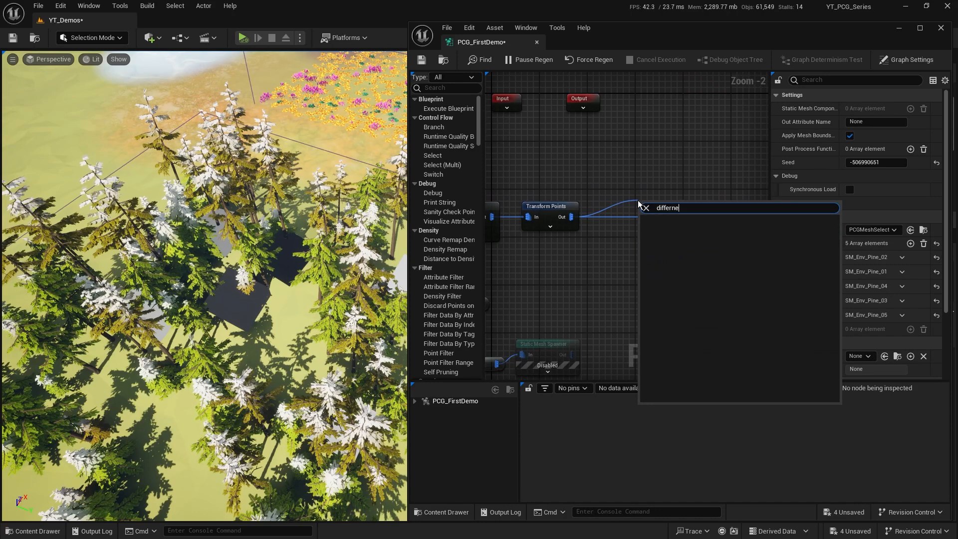
pyautogui.press('BackSpace')
pyautogui.press('Return')
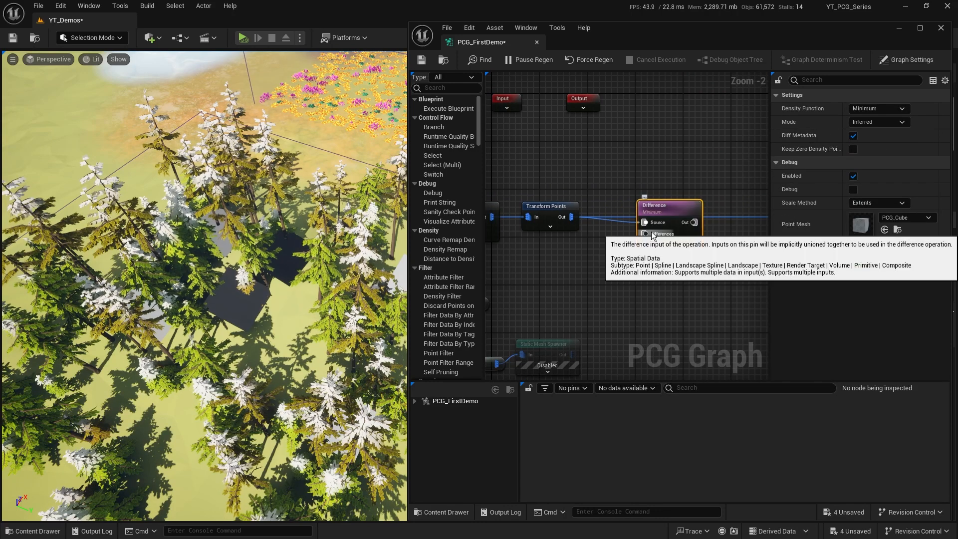
pyautogui.moveTo(651, 195); pyautogui.dragTo(665, 142)
# Remove the direct link from Transform Points to the tree Static Mesh Spawner and connect the Difference output to the spawner
pyautogui.moveTo(709, 223); pyautogui.dragTo(628, 227, button='right')
pyautogui.click(635, 221)
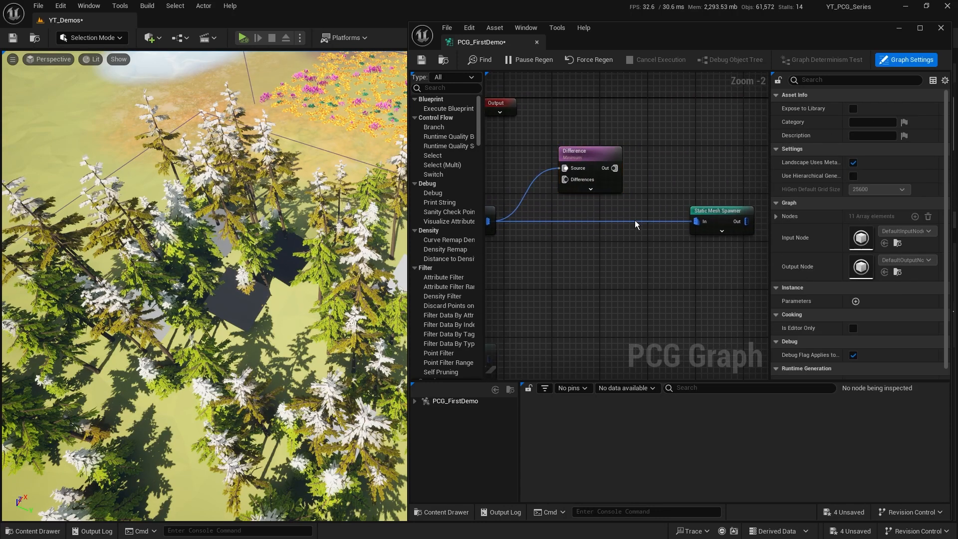
pyautogui.keyDown('alt'); pyautogui.click(635, 220); pyautogui.keyUp('alt')
pyautogui.moveTo(614, 168); pyautogui.dragTo(697, 220)
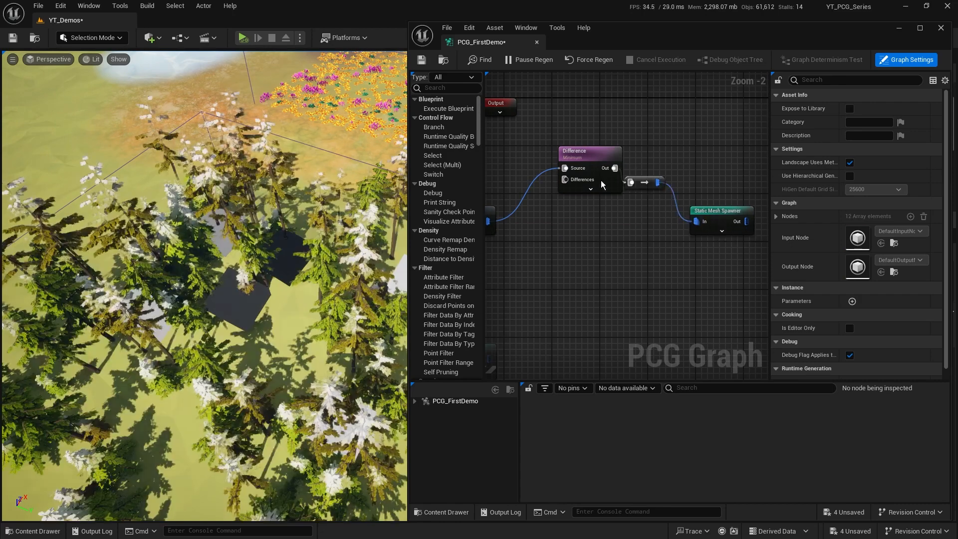
# Line up the Difference and To Point nodes with the tree spawner, and connect the Rock Points 1 reroute to the Differences input
pyautogui.moveTo(584, 178); pyautogui.dragTo(583, 232)
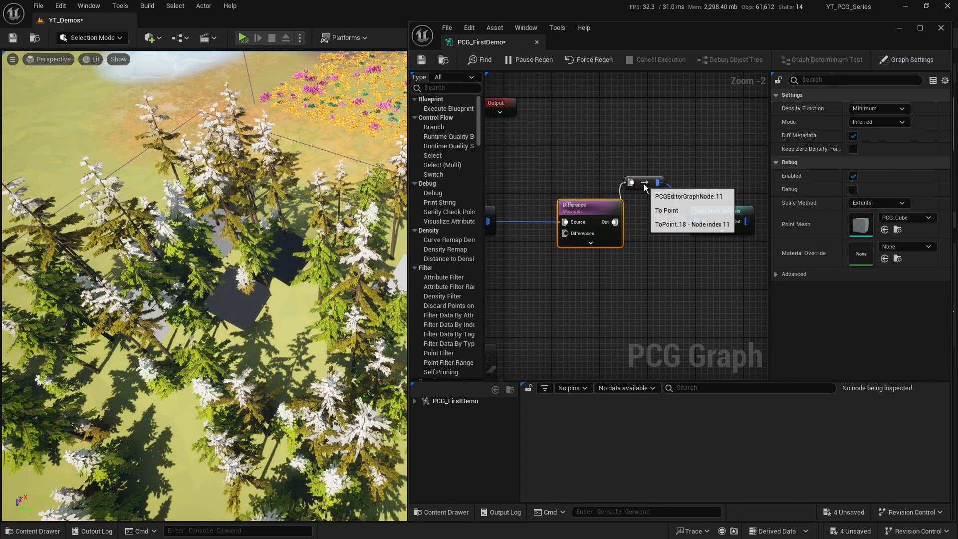
pyautogui.moveTo(643, 183); pyautogui.dragTo(658, 224)
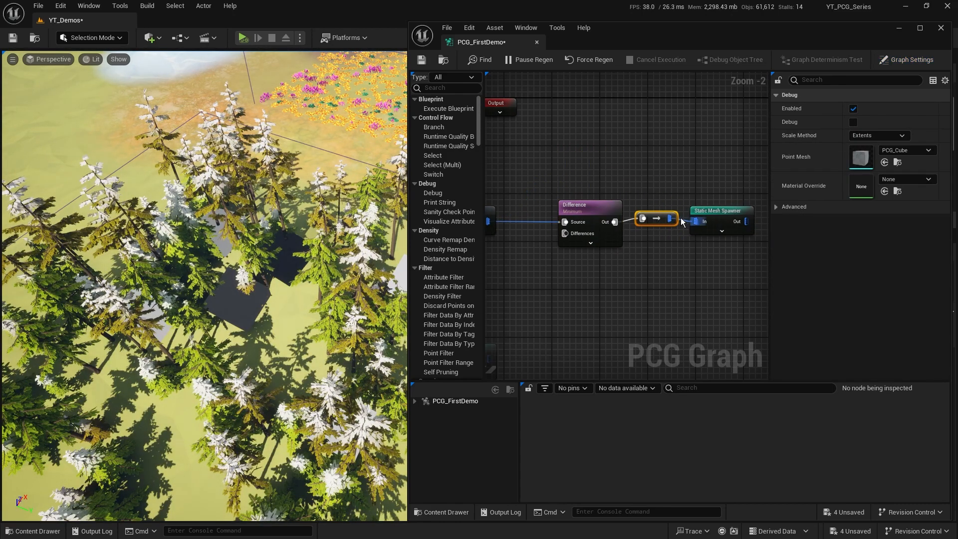
pyautogui.moveTo(613, 284); pyautogui.dragTo(655, 276, button='right')
pyautogui.moveTo(734, 263); pyautogui.dragTo(578, 261)
pyautogui.click(645, 240)
pyautogui.write('rock')
pyautogui.press('Return')
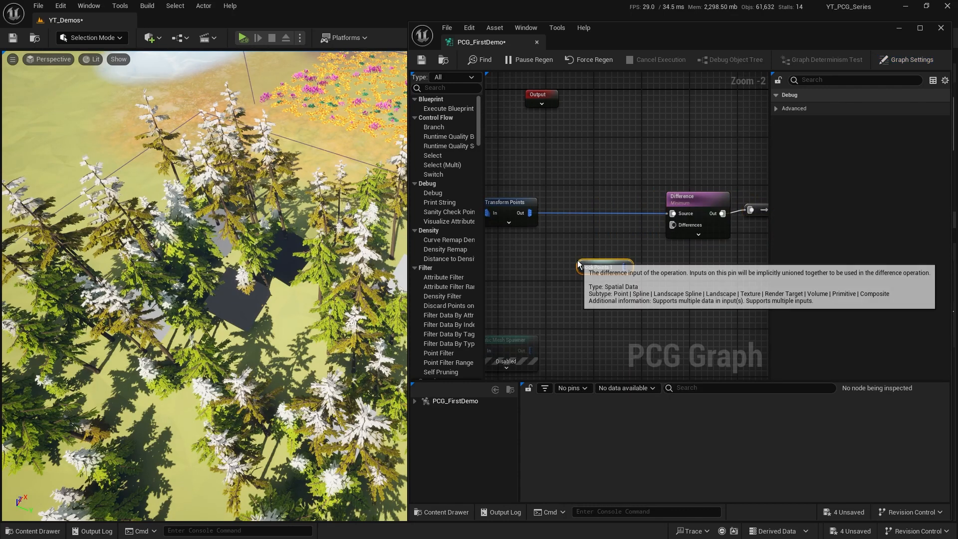
pyautogui.moveTo(604, 267); pyautogui.dragTo(684, 227)
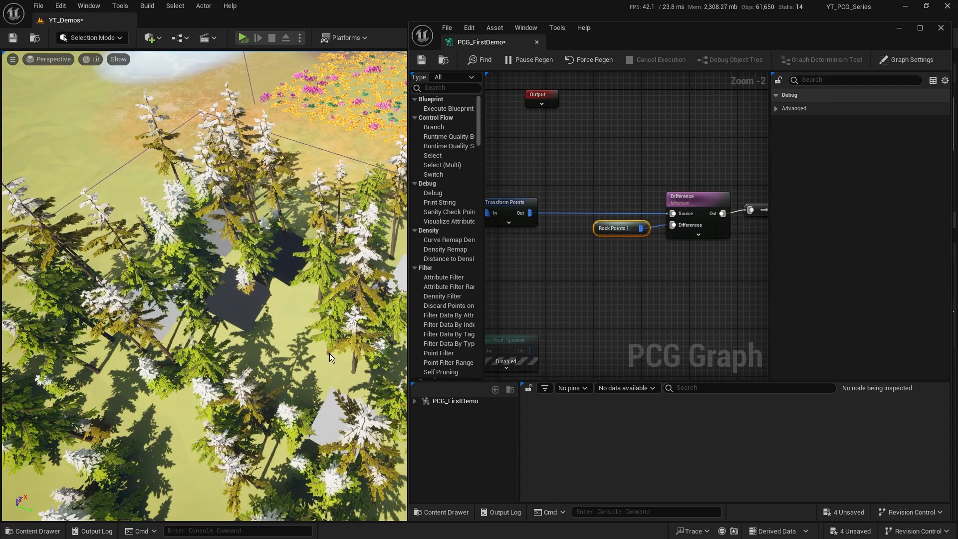
# Set the tree Difference node's Density Function to Binary
pyautogui.moveTo(329, 358)
pyautogui.mouseDown(button='right')
pyautogui.moveTo(319, 358)
pyautogui.moveTo(327, 374)
pyautogui.moveTo(329, 364)
pyautogui.mouseUp(button='right')
pyautogui.press('w')
pyautogui.press('s')
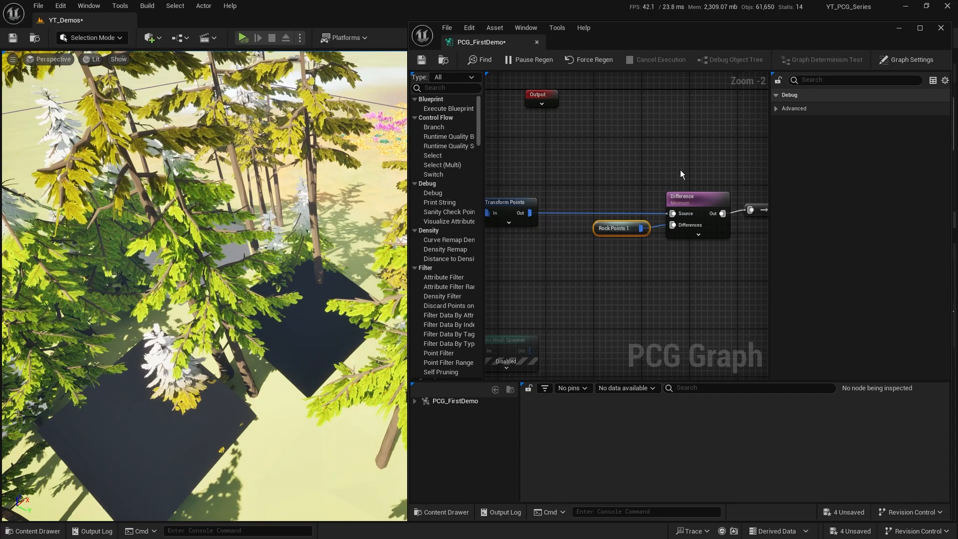
pyautogui.click(690, 197)
pyautogui.click(873, 108)
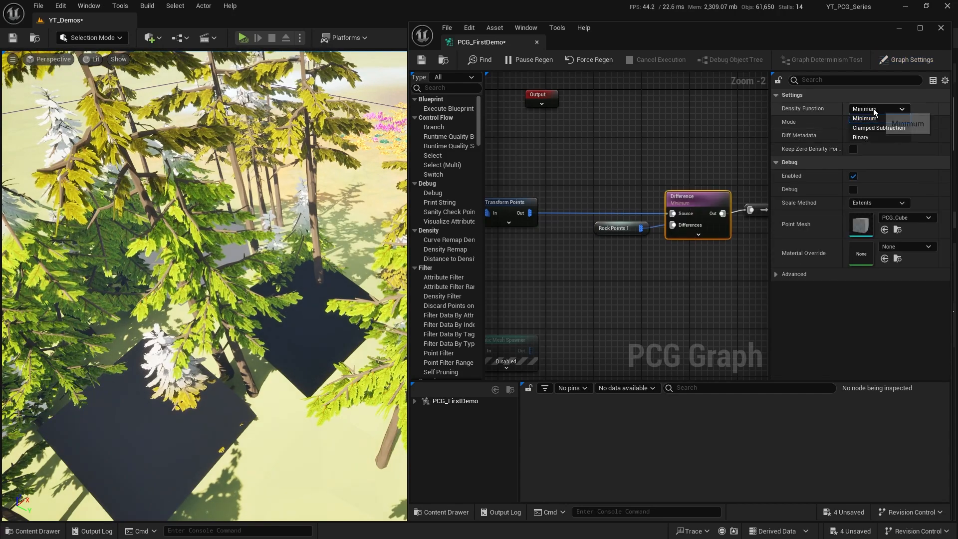
pyautogui.click(867, 137)
pyautogui.press('s')
pyautogui.moveTo(195, 280)
pyautogui.mouseDown(button='right')
pyautogui.moveTo(169, 284)
pyautogui.moveTo(194, 280)
pyautogui.mouseUp(button='right')
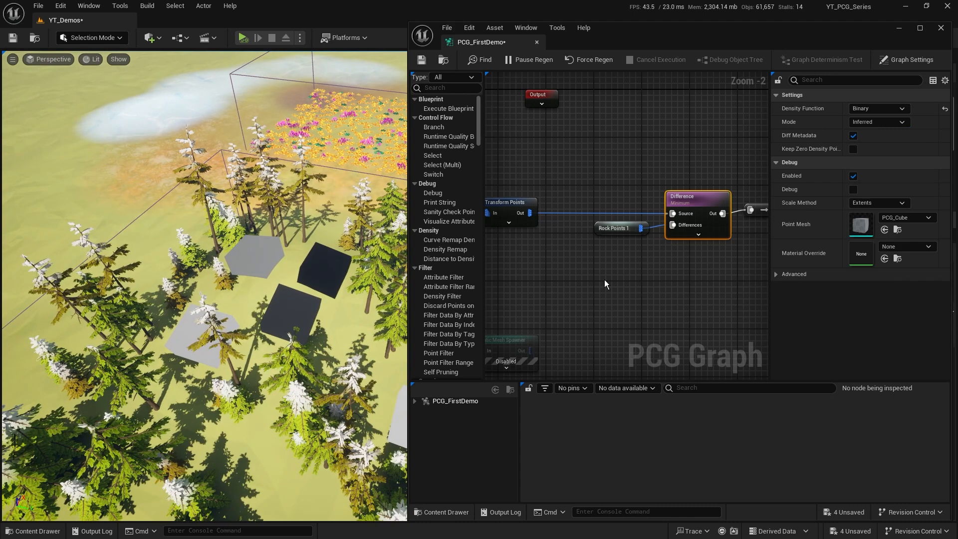
pyautogui.moveTo(556, 309); pyautogui.dragTo(519, 271, button='right')
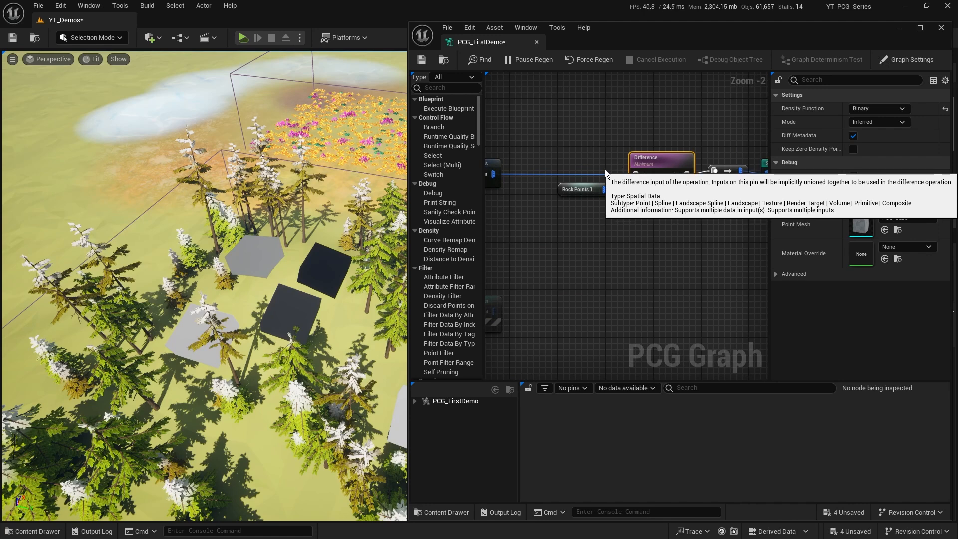
pyautogui.moveTo(606, 173); pyautogui.dragTo(664, 184)
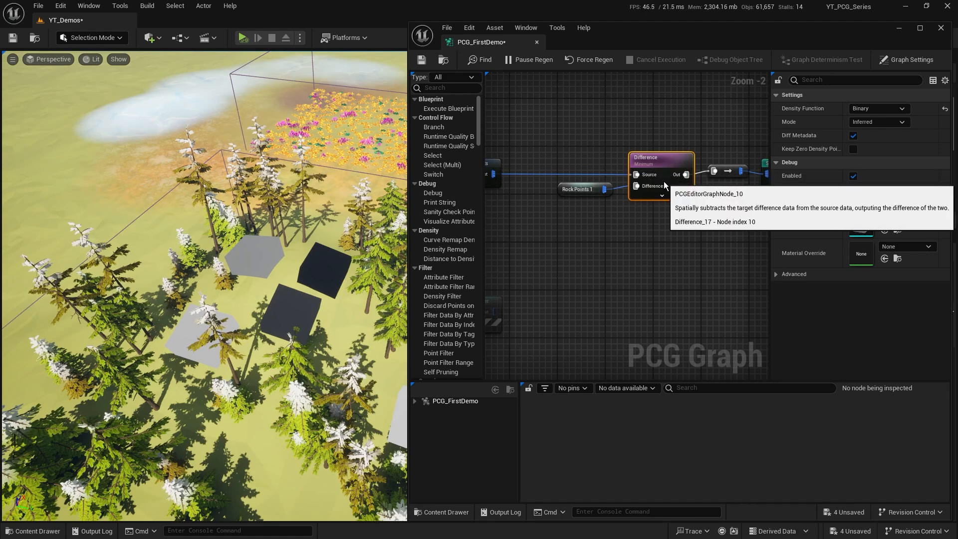
pyautogui.click(553, 189)
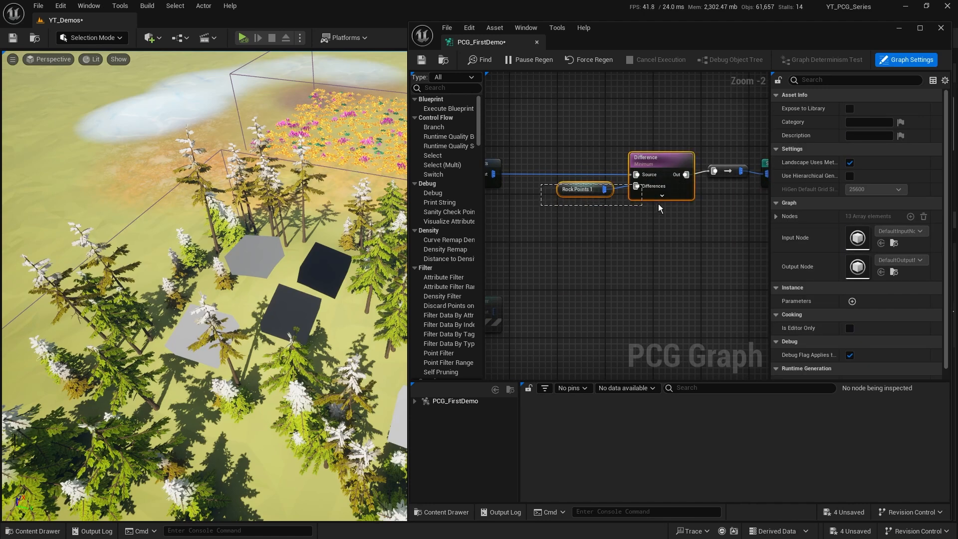
pyautogui.moveTo(658, 204); pyautogui.dragTo(654, 202)
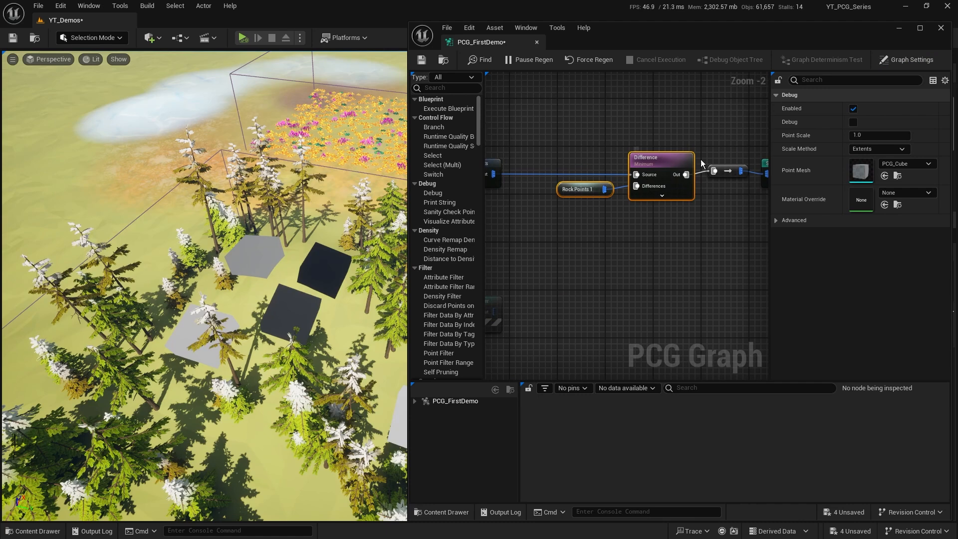
# Re-enable the disabled rock Static Mesh Spawner fed by the Rock Points 1 reroute
pyautogui.moveTo(538, 304); pyautogui.dragTo(736, 214, button='right')
pyautogui.moveTo(534, 213); pyautogui.dragTo(631, 237, button='right')
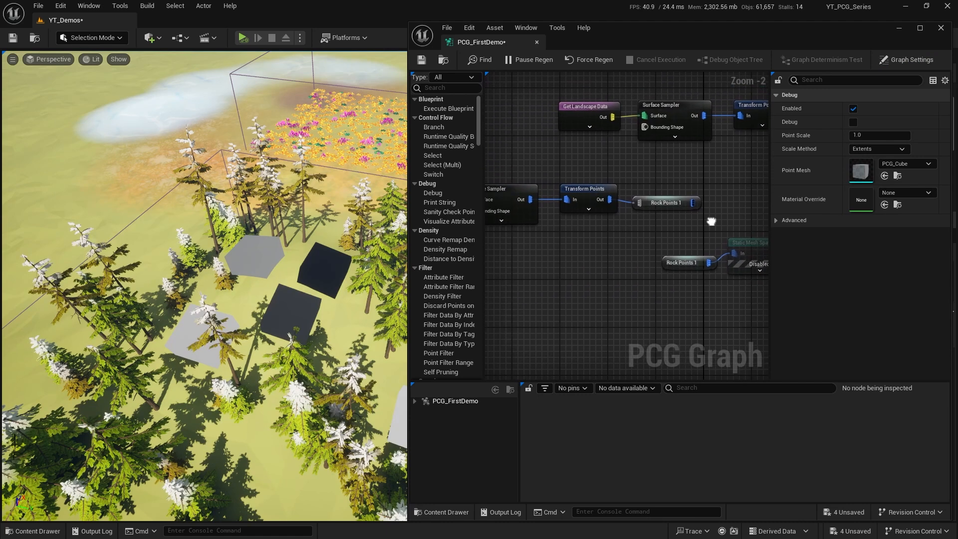
pyautogui.scroll(-1, 630, 237)
pyautogui.moveTo(730, 293); pyautogui.dragTo(729, 292)
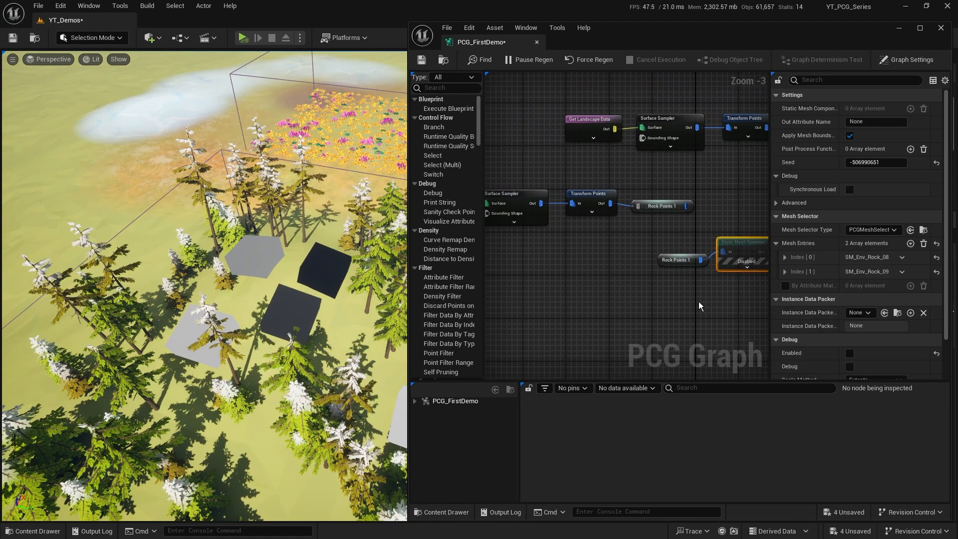
pyautogui.press('e')
# Set the Looseness of the rock Surface Sampler to 3.0
pyautogui.click(527, 209)
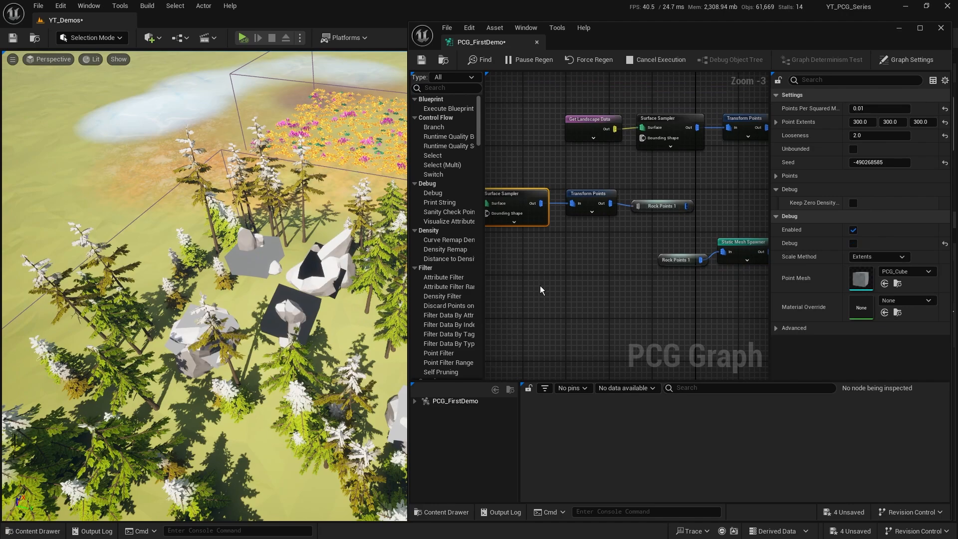
pyautogui.moveTo(205, 286); pyautogui.dragTo(294, 344, button='right')
pyautogui.press('w')
pyautogui.press('w')
pyautogui.moveTo(254, 301); pyautogui.dragTo(295, 279, button='right')
pyautogui.moveTo(541, 274); pyautogui.dragTo(585, 289, button='right')
pyautogui.moveTo(606, 165); pyautogui.dragTo(599, 308)
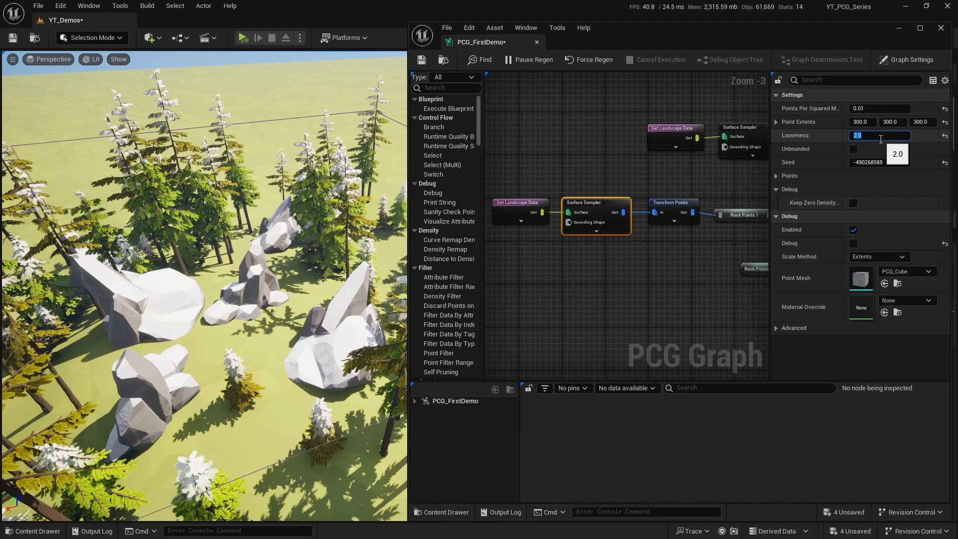
pyautogui.press('Return')
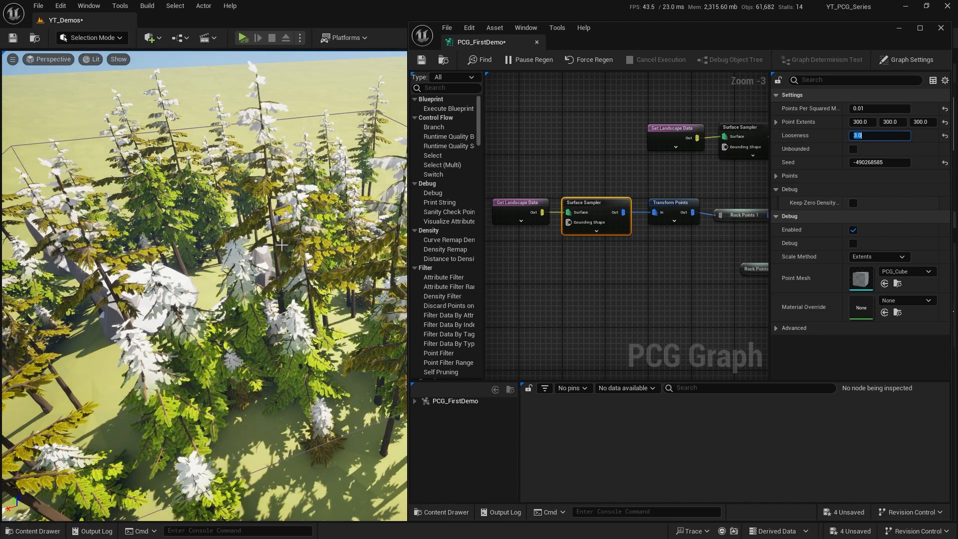
pyautogui.moveTo(240, 220); pyautogui.dragTo(399, 232, button='right')
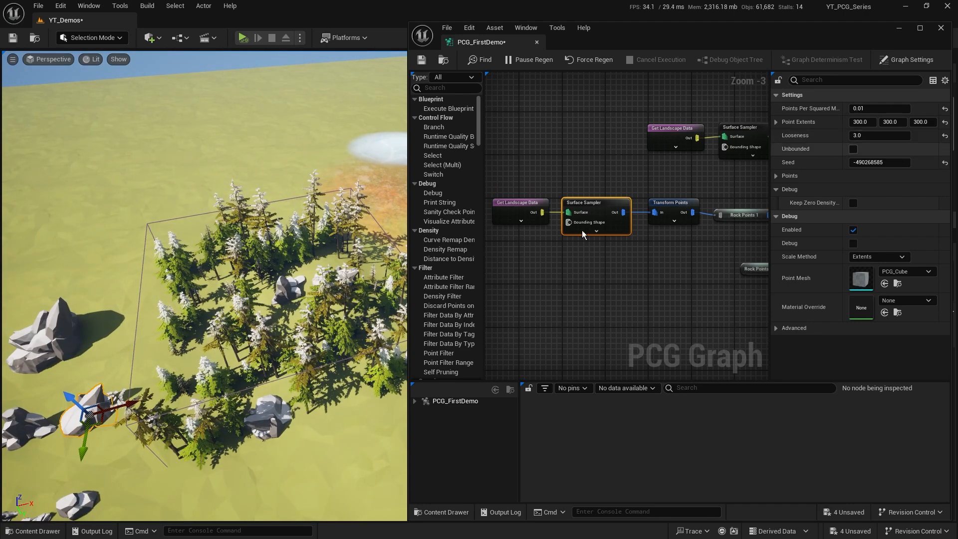
pyautogui.moveTo(856, 135); pyautogui.dragTo(893, 136)
pyautogui.moveTo(299, 249); pyautogui.dragTo(214, 218, button='right')
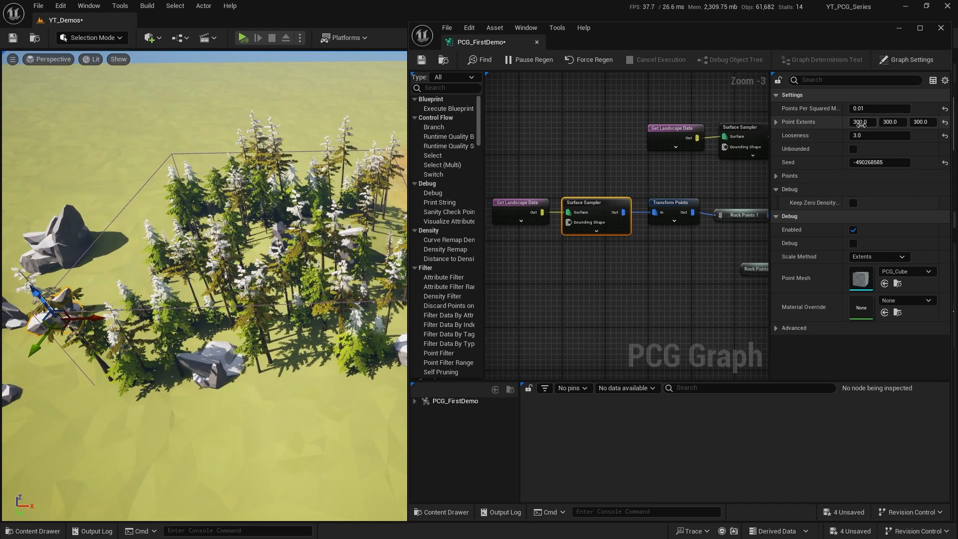
# Set the rock Surface Sampler's Point Extents to 280 on all three axes
pyautogui.click(861, 122)
pyautogui.write('28')
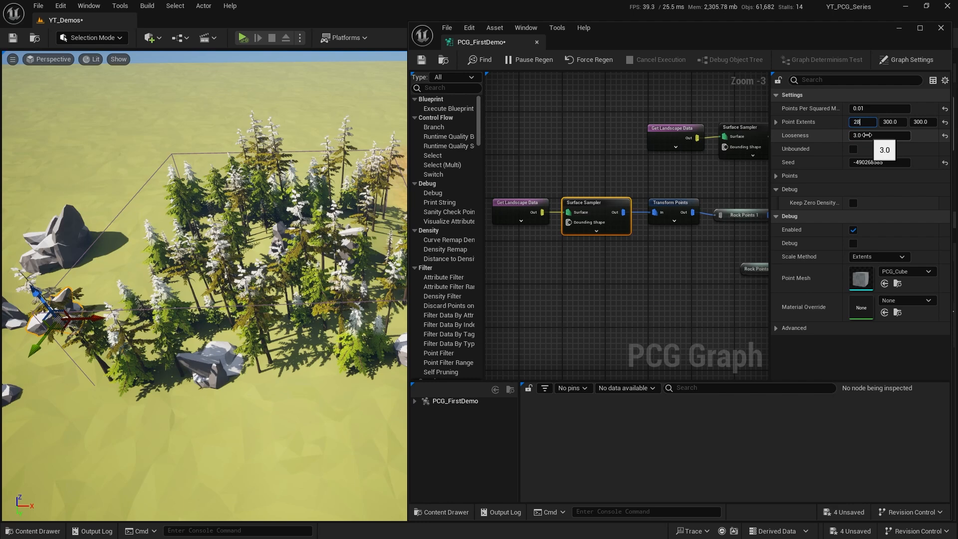
pyautogui.write('0')
pyautogui.click(898, 124)
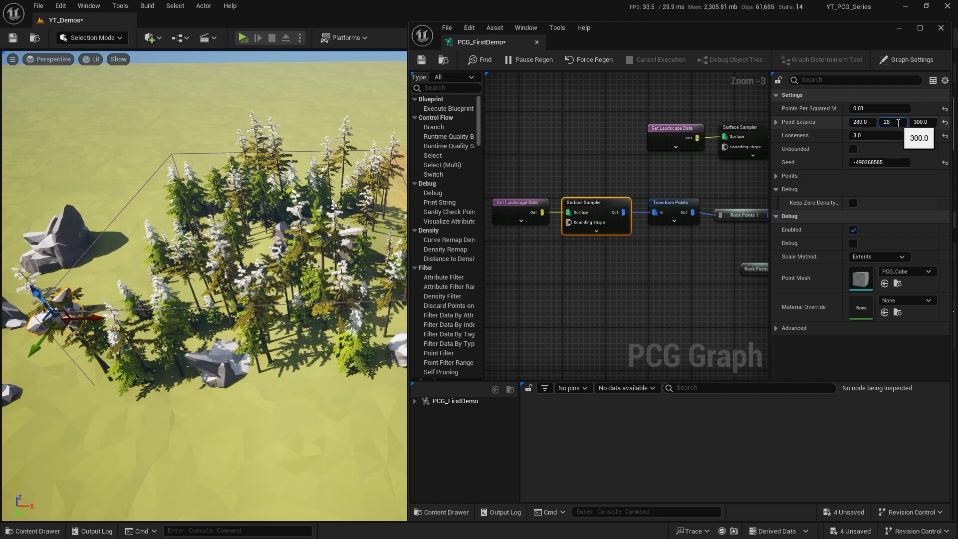
pyautogui.click(921, 122)
pyautogui.write('28')
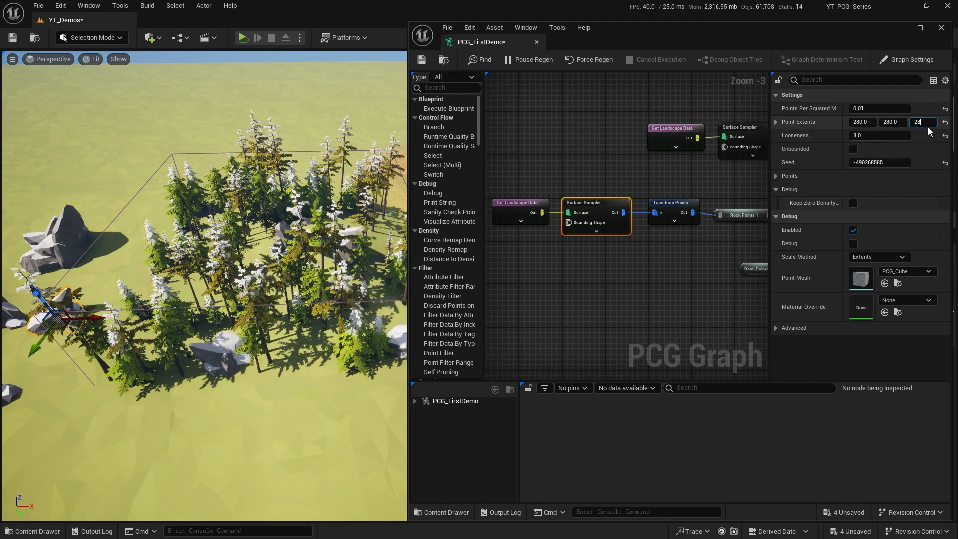
pyautogui.write('0')
pyautogui.press('Return')
# Examine the generated rocks and surrounding pine trees up close from several angles for remaining overlaps
pyautogui.press('w')
pyautogui.moveTo(259, 280); pyautogui.dragTo(279, 294, button='right')
pyautogui.press('w')
pyautogui.press('w')
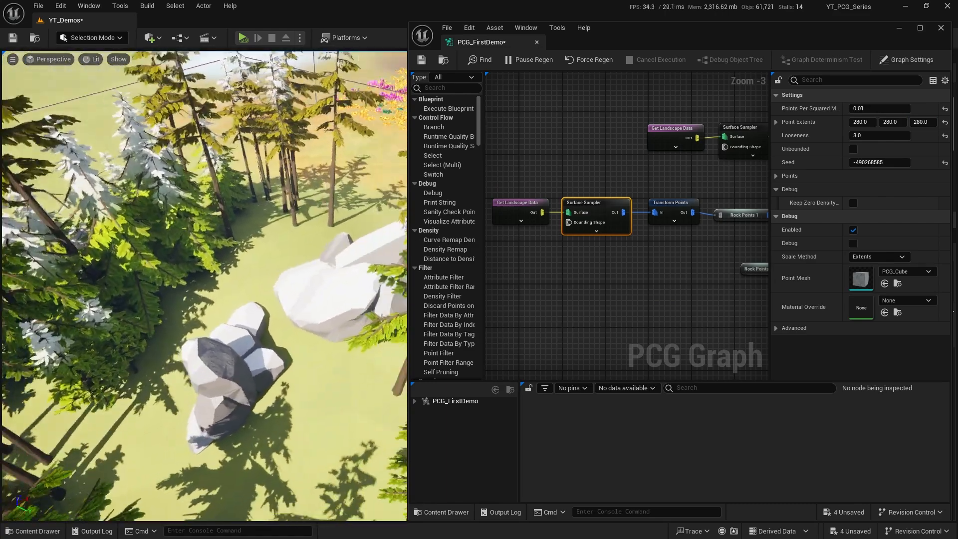
pyautogui.press('s')
pyautogui.moveTo(19, 267)
pyautogui.mouseDown(button='right')
pyautogui.moveTo(21, 279)
pyautogui.moveTo(19, 268)
pyautogui.mouseUp(button='right')
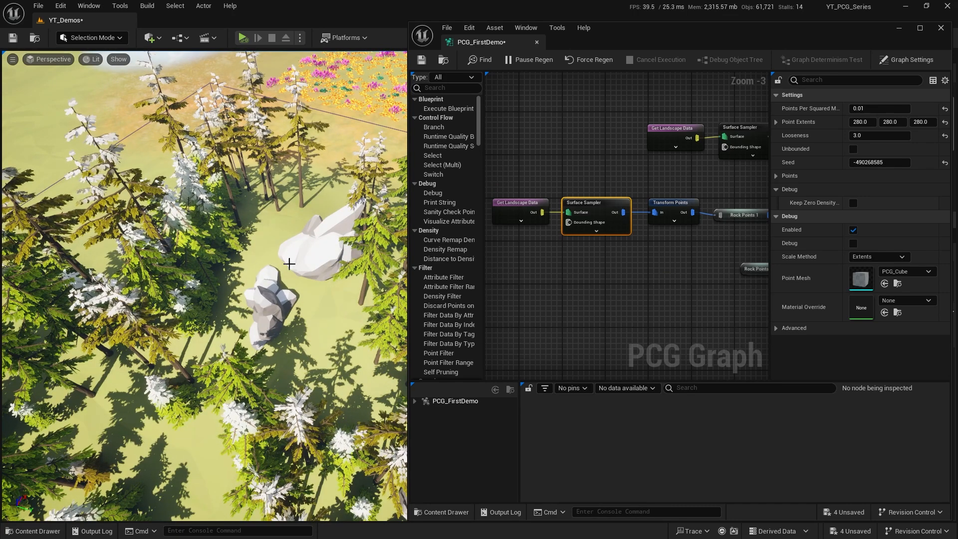
pyautogui.moveTo(344, 344); pyautogui.dragTo(287, 319, button='right')
pyautogui.press('s')
pyautogui.press('w')
pyautogui.press('s')
pyautogui.press('d')
pyautogui.moveTo(266, 284); pyautogui.dragTo(231, 270, button='right')
pyautogui.press('w')
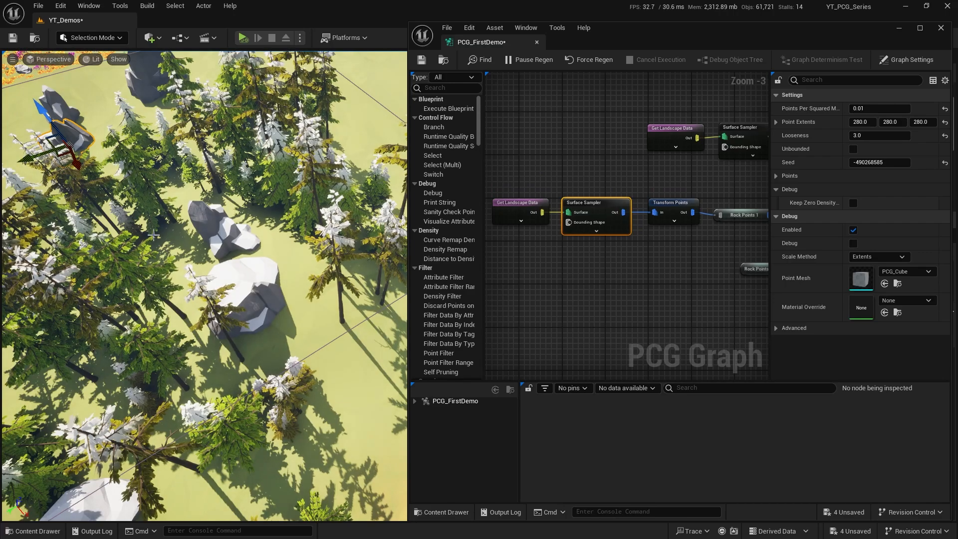
# Change the rock Surface Sampler's Seed to -599136002 while viewing the whole tree area
pyautogui.press('s')
pyautogui.moveTo(255, 325); pyautogui.dragTo(322, 311, button='right')
pyautogui.press('w')
pyautogui.press('s')
pyautogui.press('w')
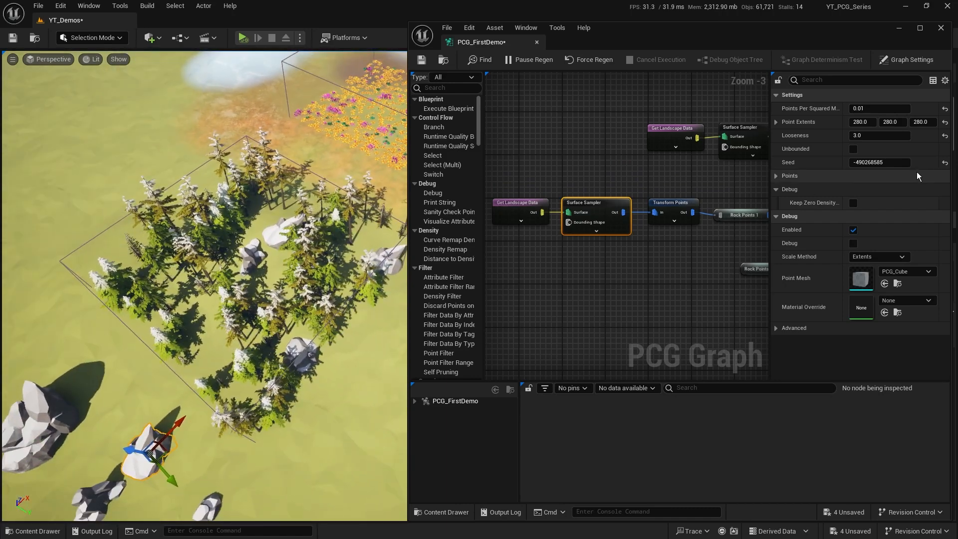
pyautogui.moveTo(896, 163); pyautogui.dragTo(881, 163)
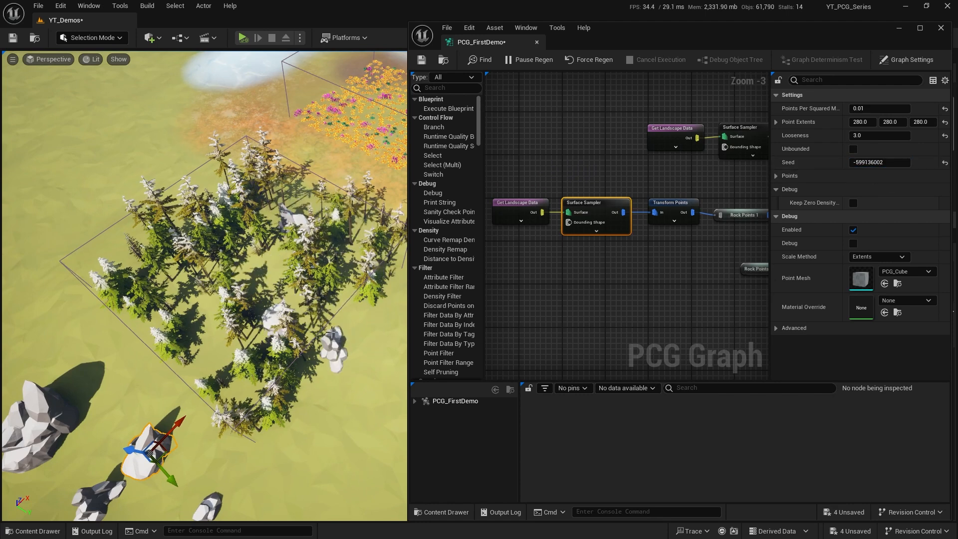
# Rearrange the rock nodes in a row beneath the tree nodes, with the rock spawner and its reroute below the tree spawner
pyautogui.moveTo(657, 302); pyautogui.dragTo(590, 243, button='right')
pyautogui.scroll(-3, 657, 222)
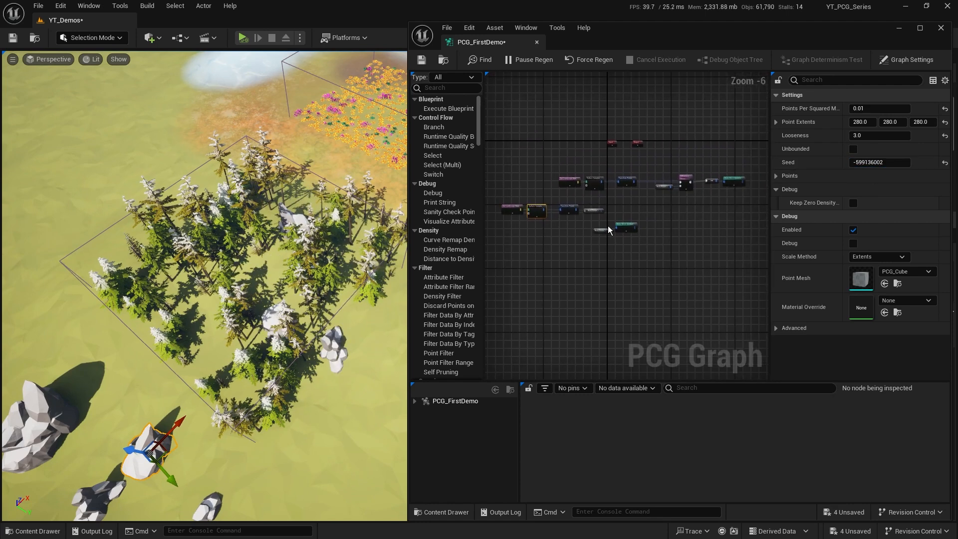
pyautogui.scroll(2, 607, 223)
pyautogui.scroll(-2, 677, 277)
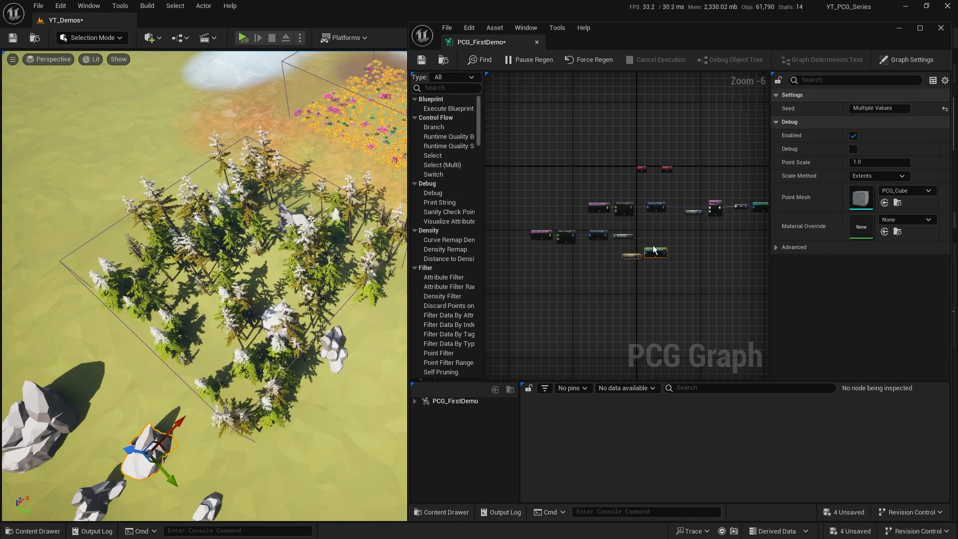
pyautogui.click(678, 237)
pyautogui.moveTo(620, 276); pyautogui.dragTo(618, 278)
pyautogui.moveTo(656, 249); pyautogui.dragTo(591, 258)
pyautogui.moveTo(630, 285); pyautogui.dragTo(628, 286)
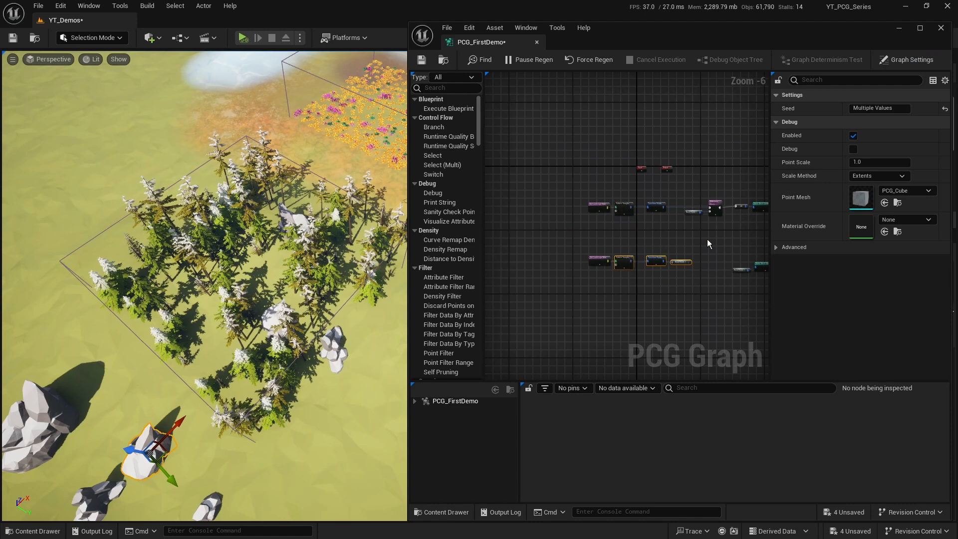
# Inspect the settings of the tree branch's Difference node
pyautogui.moveTo(707, 239); pyautogui.dragTo(636, 223, button='right')
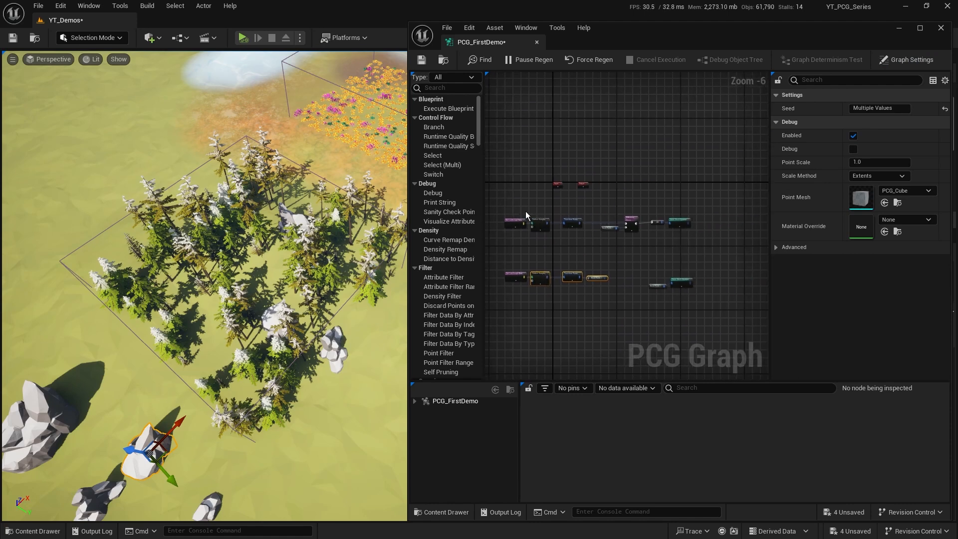
pyautogui.scroll(4, 633, 211)
pyautogui.moveTo(621, 312); pyautogui.dragTo(621, 312)
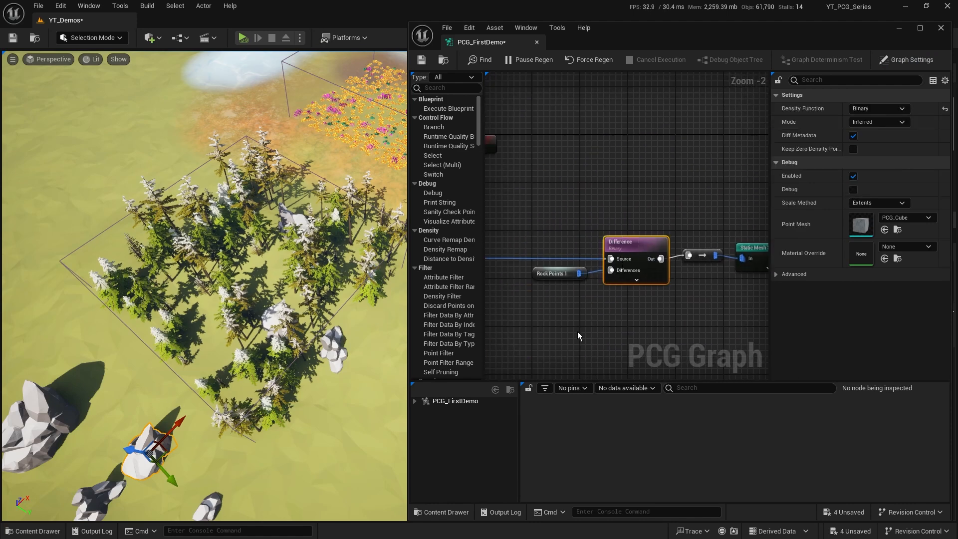